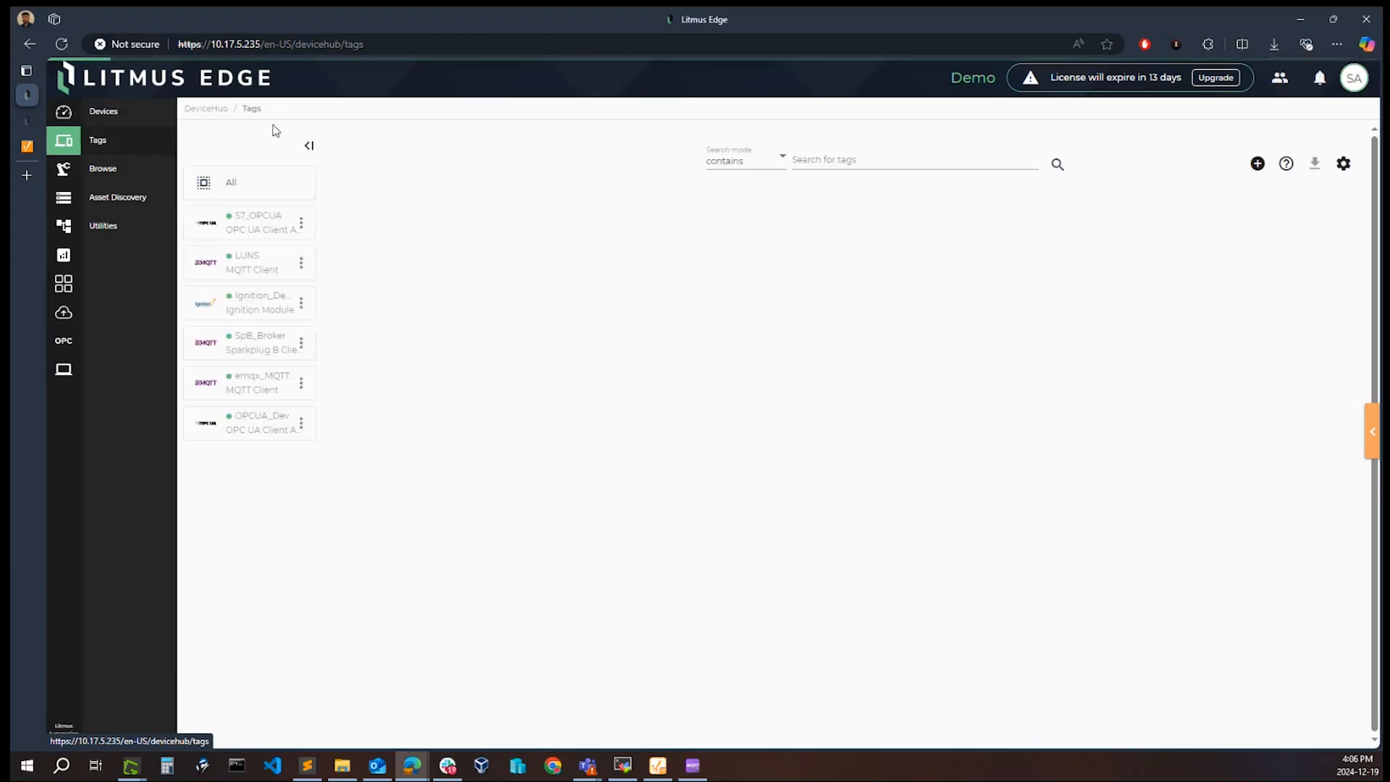
# Step: Browse the tags of the LUNS device from the tag list, applying the default browse parameters
pyautogui.click(1269, 163)
pyautogui.click(1278, 267)
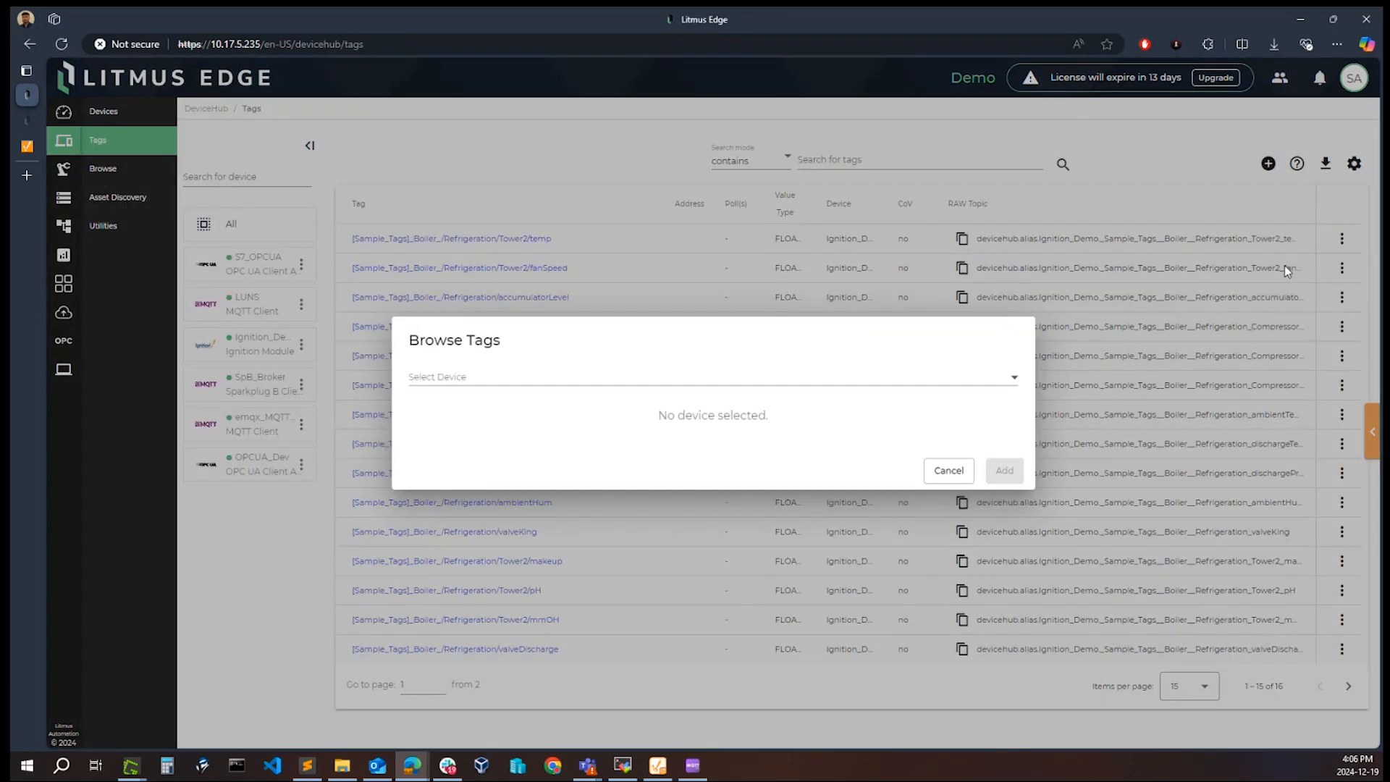
pyautogui.click(559, 377)
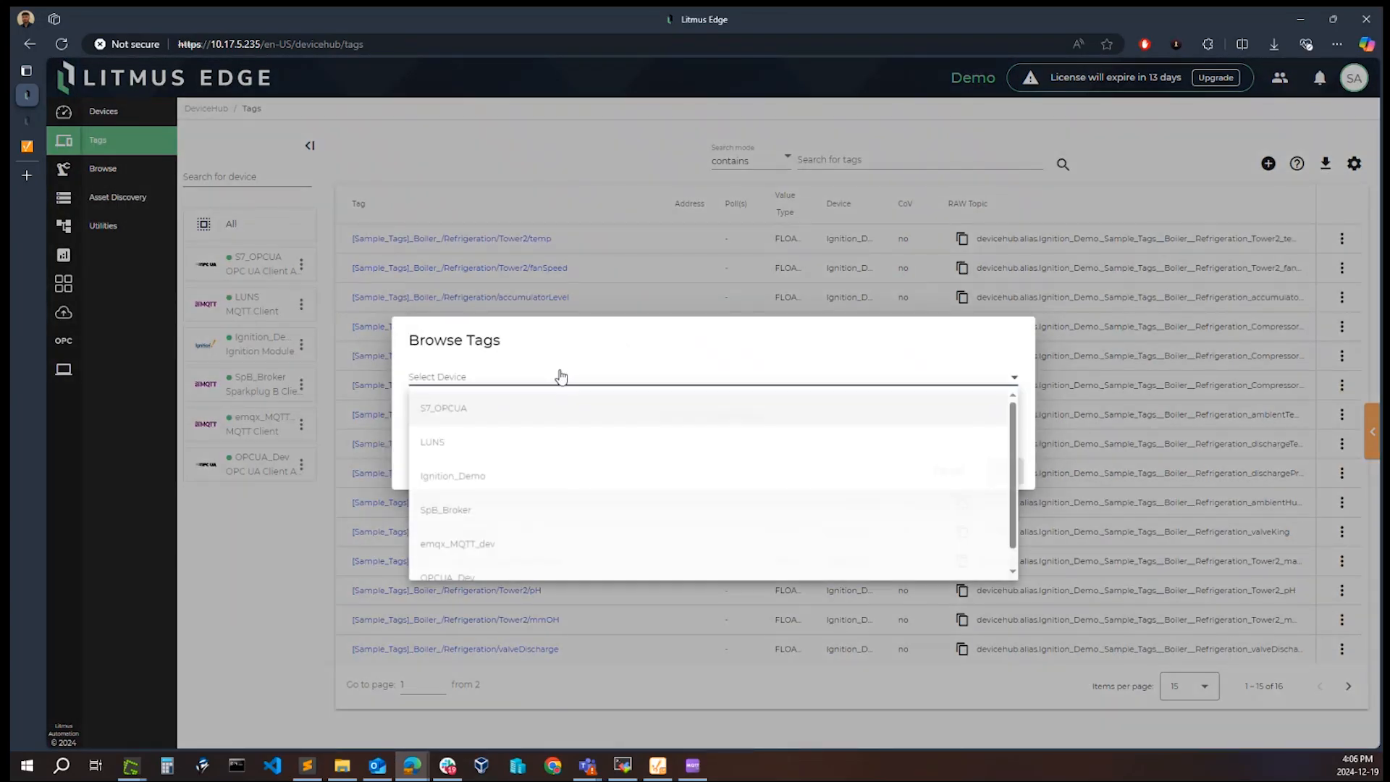
pyautogui.click(479, 452)
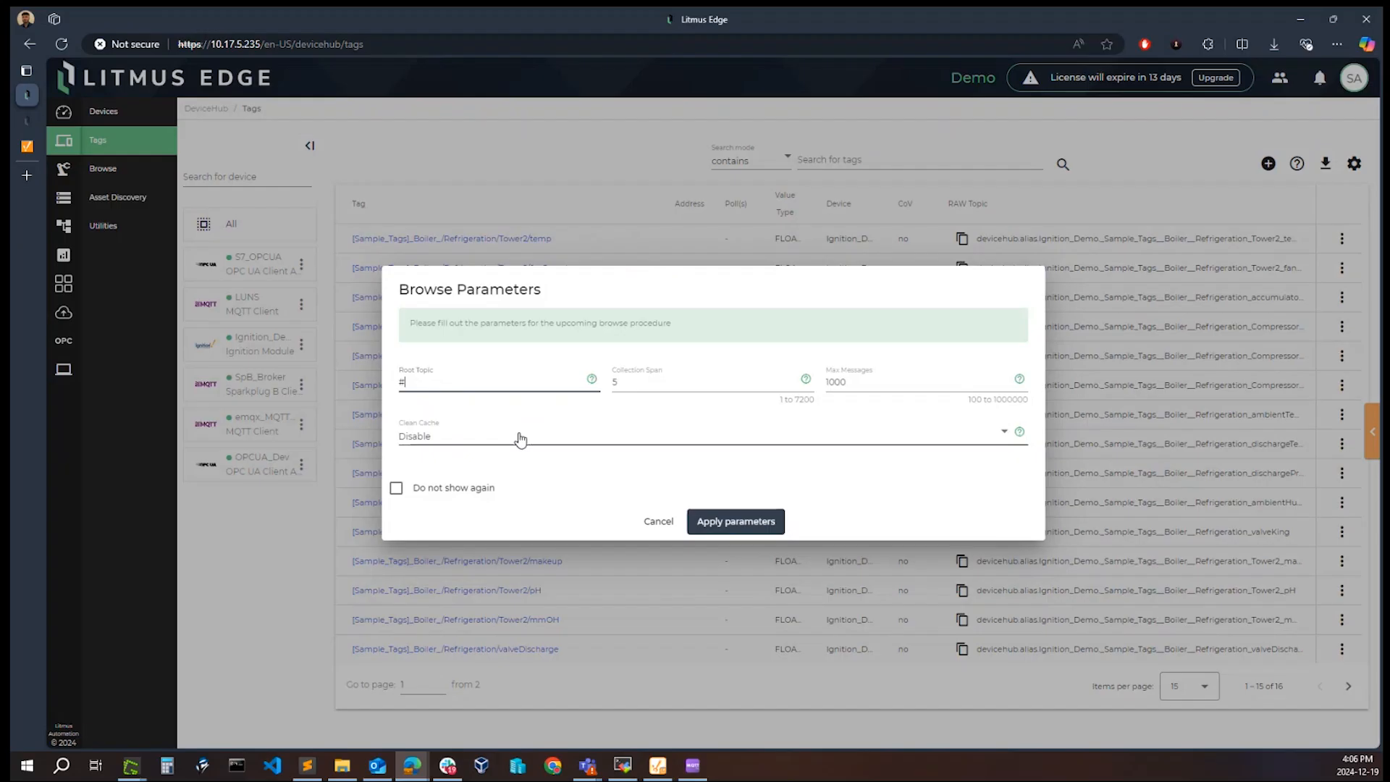
pyautogui.click(715, 523)
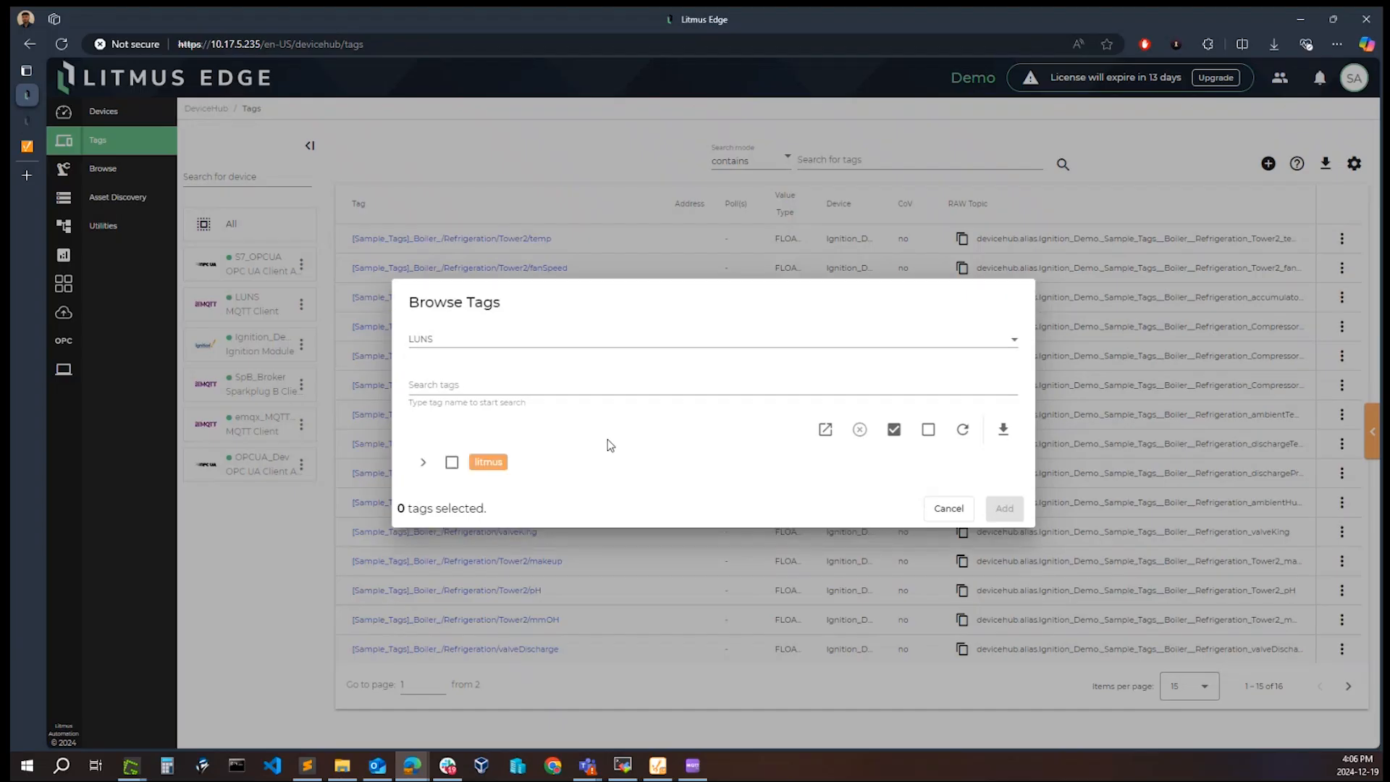
# Step: Expand the LUNS tag tree through litmus and plant01 to line01, then leave the tag browser without adding tags
pyautogui.click(423, 464)
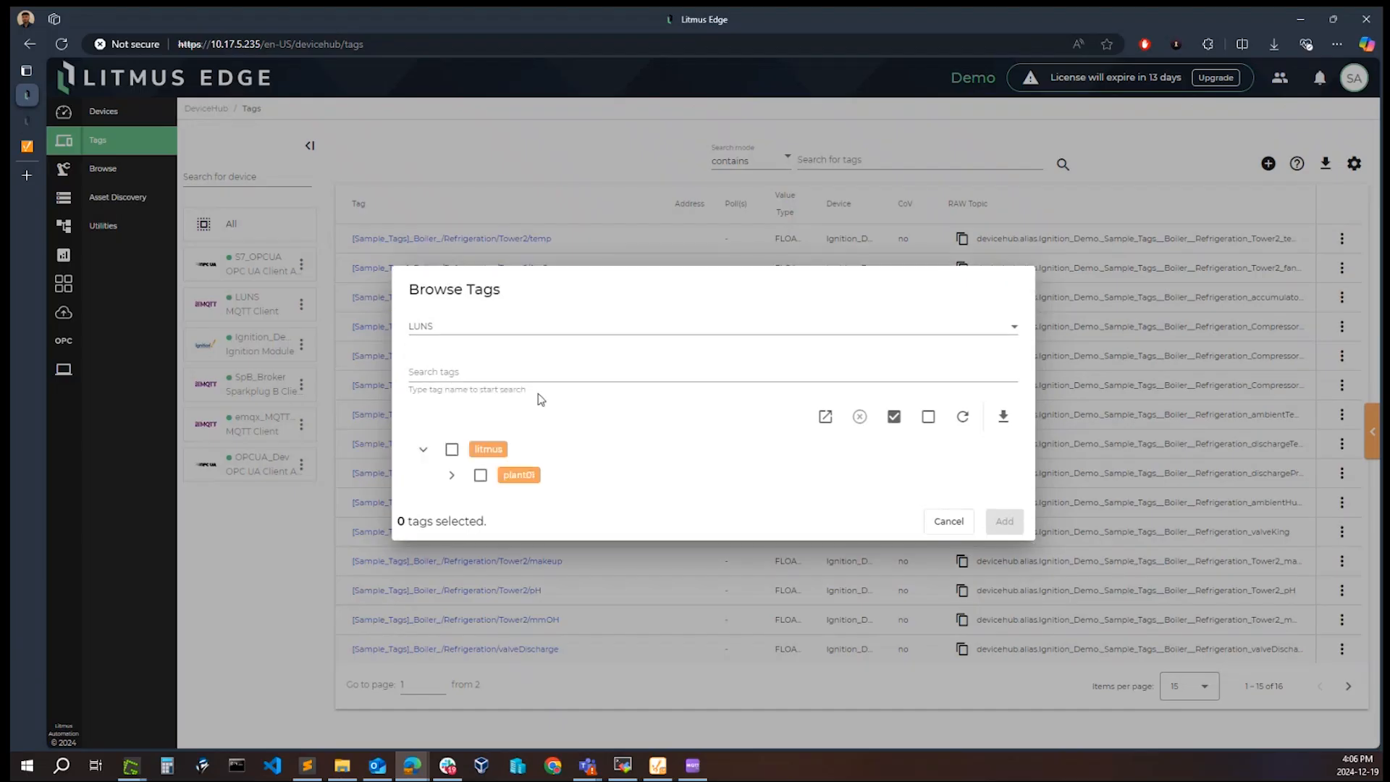
pyautogui.click(452, 475)
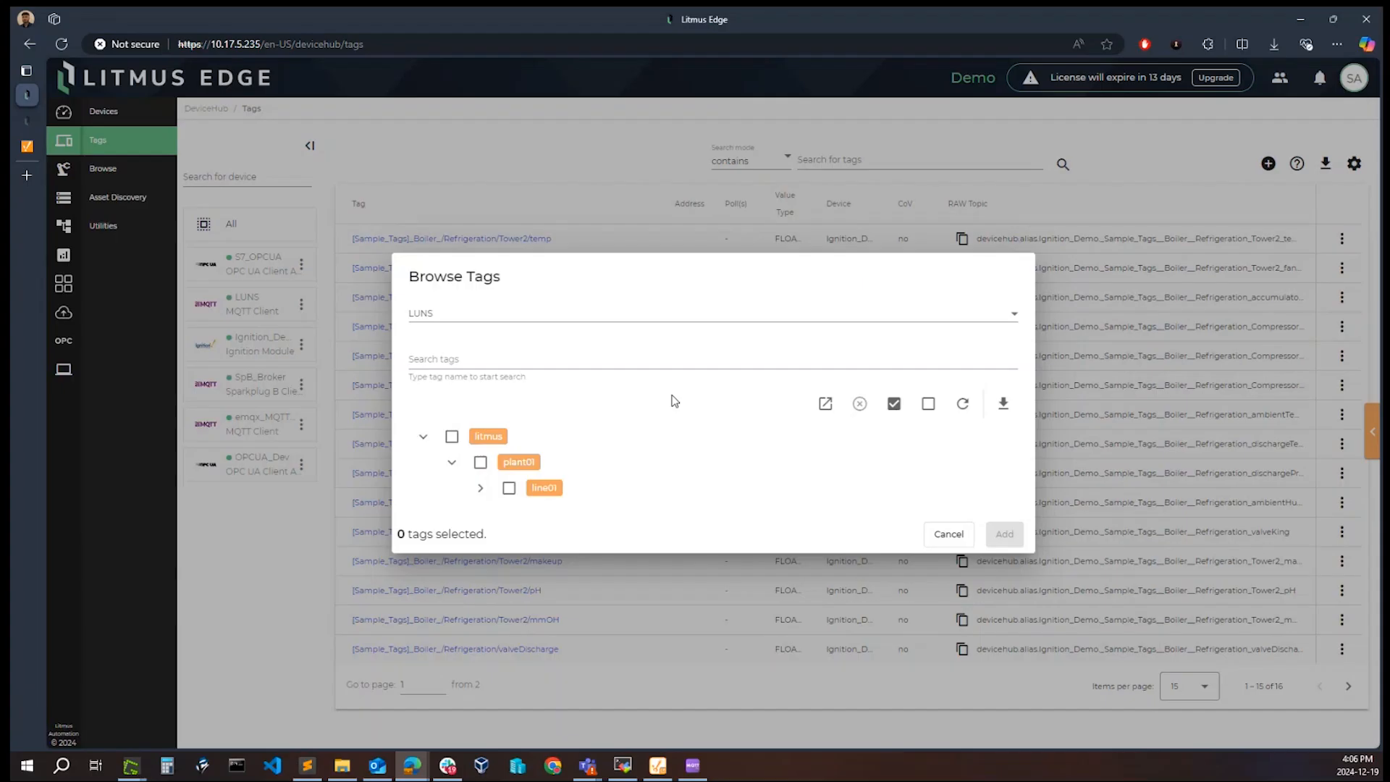
pyautogui.click(480, 487)
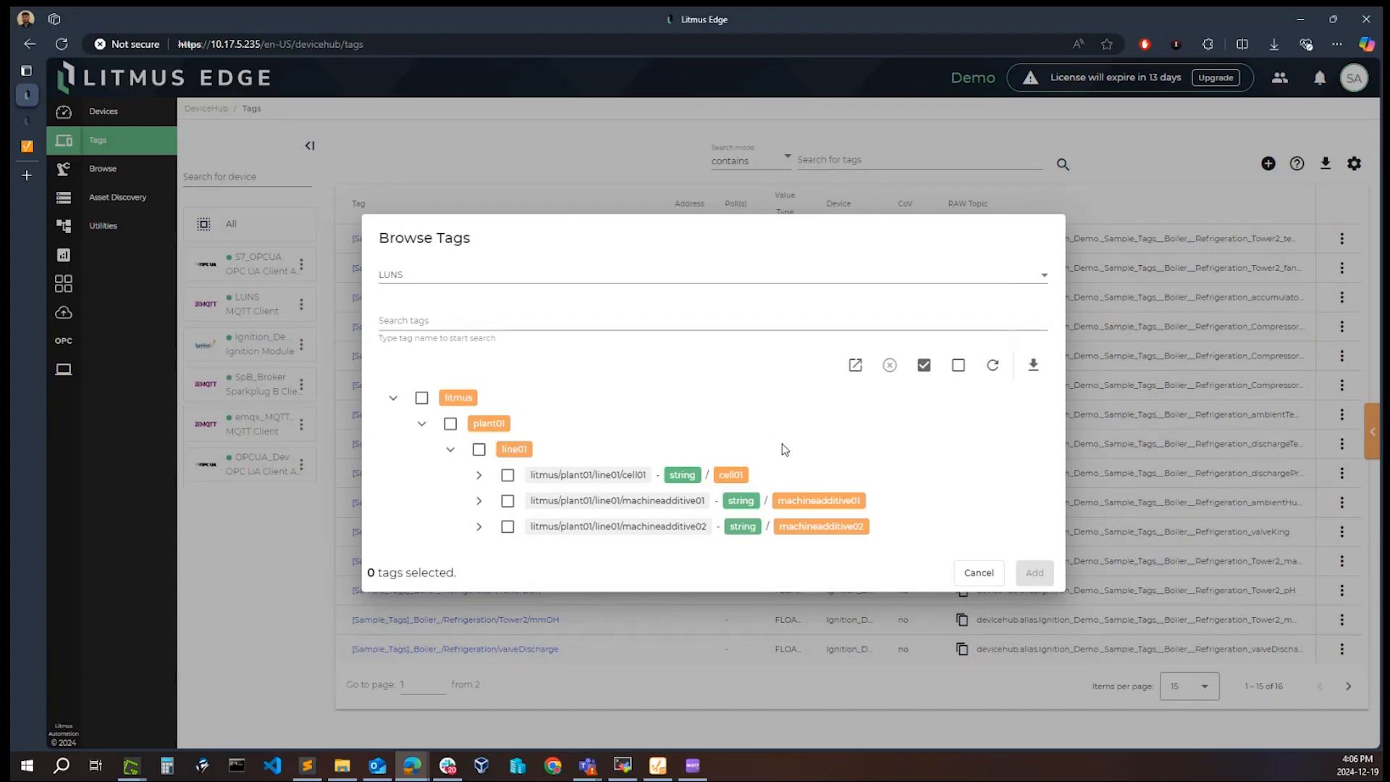
pyautogui.click(339, 157)
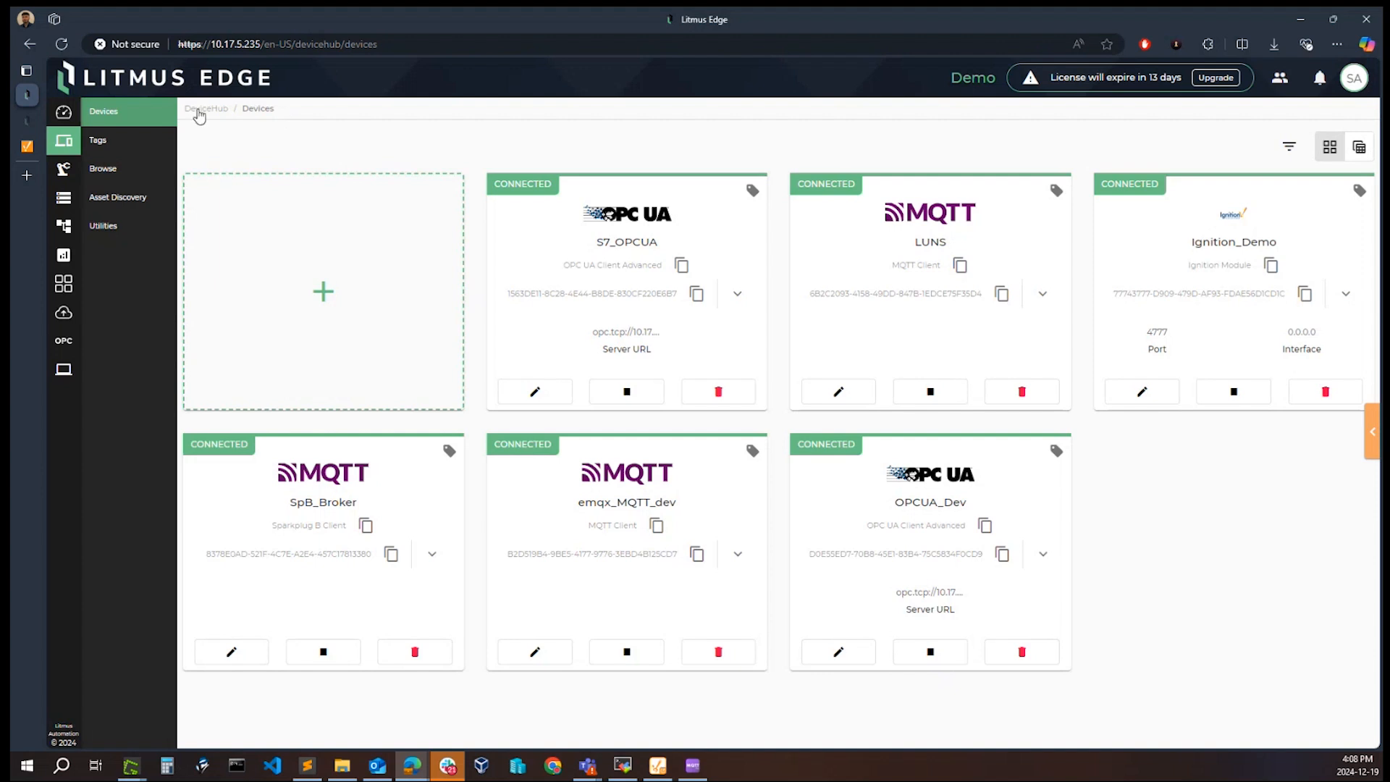
# Step: Open the DeviceHub Browse page and select the LUNS device
pyautogui.click(105, 172)
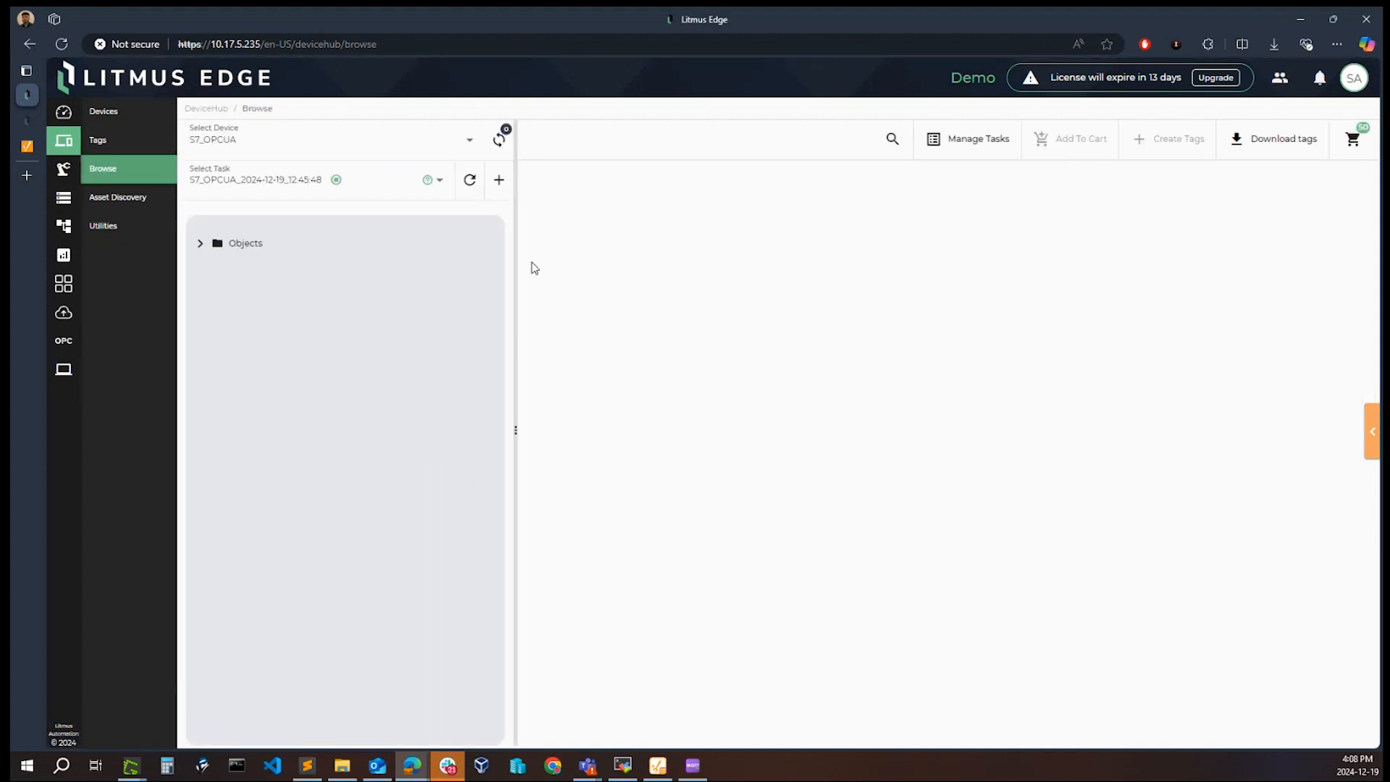
pyautogui.click(452, 142)
pyautogui.scroll(-1, 328, 215)
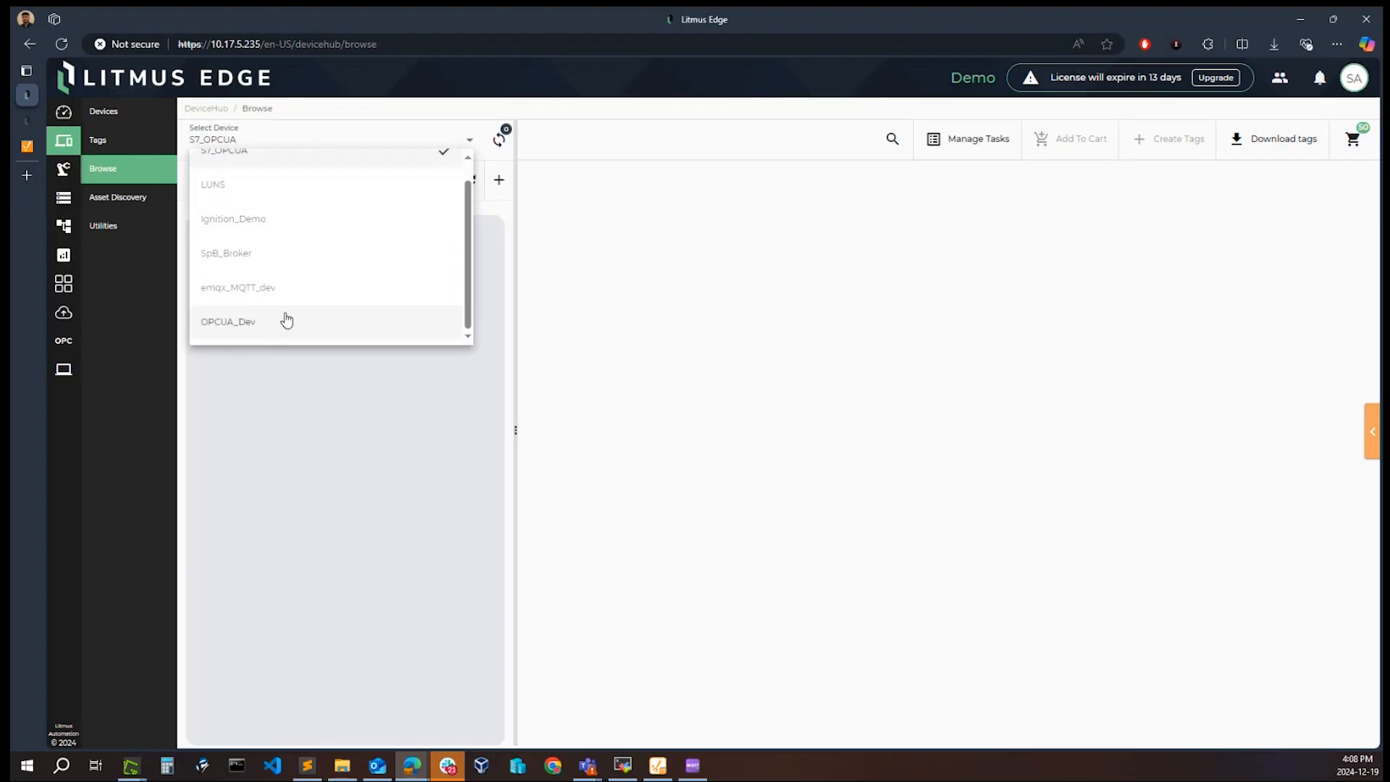
pyautogui.scroll(1, 316, 242)
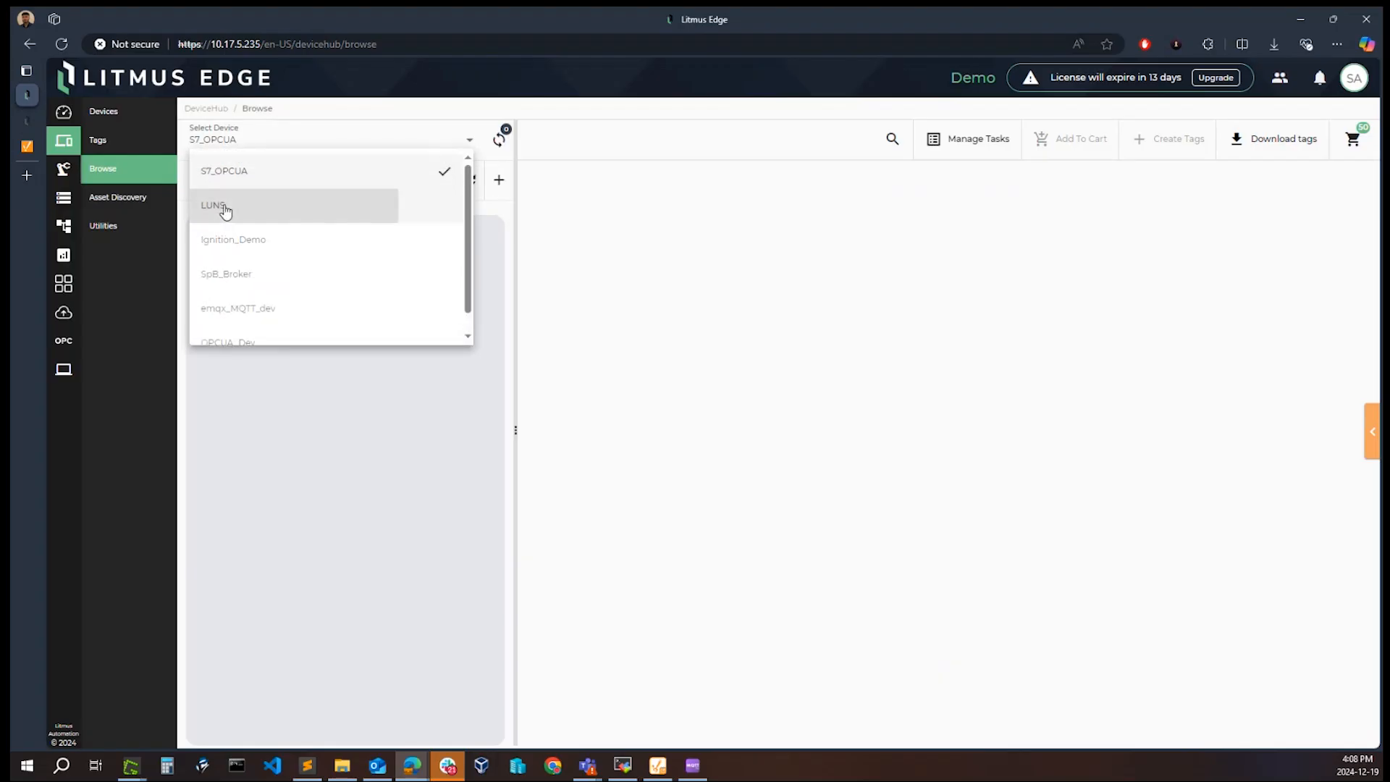
pyautogui.click(225, 210)
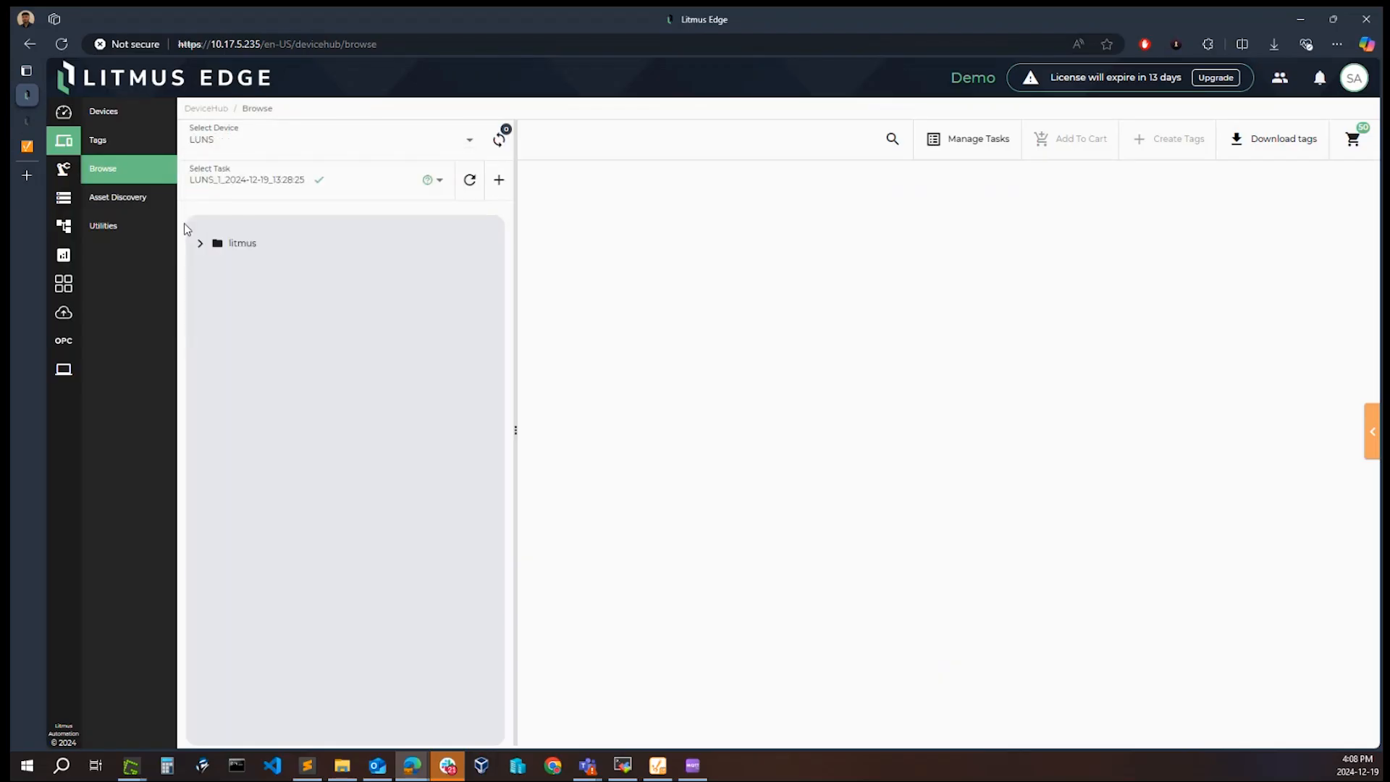
# Step: Create a browse task named LUNS_2 for the LUNS device with Clean Cache enabled
pyautogui.click(500, 181)
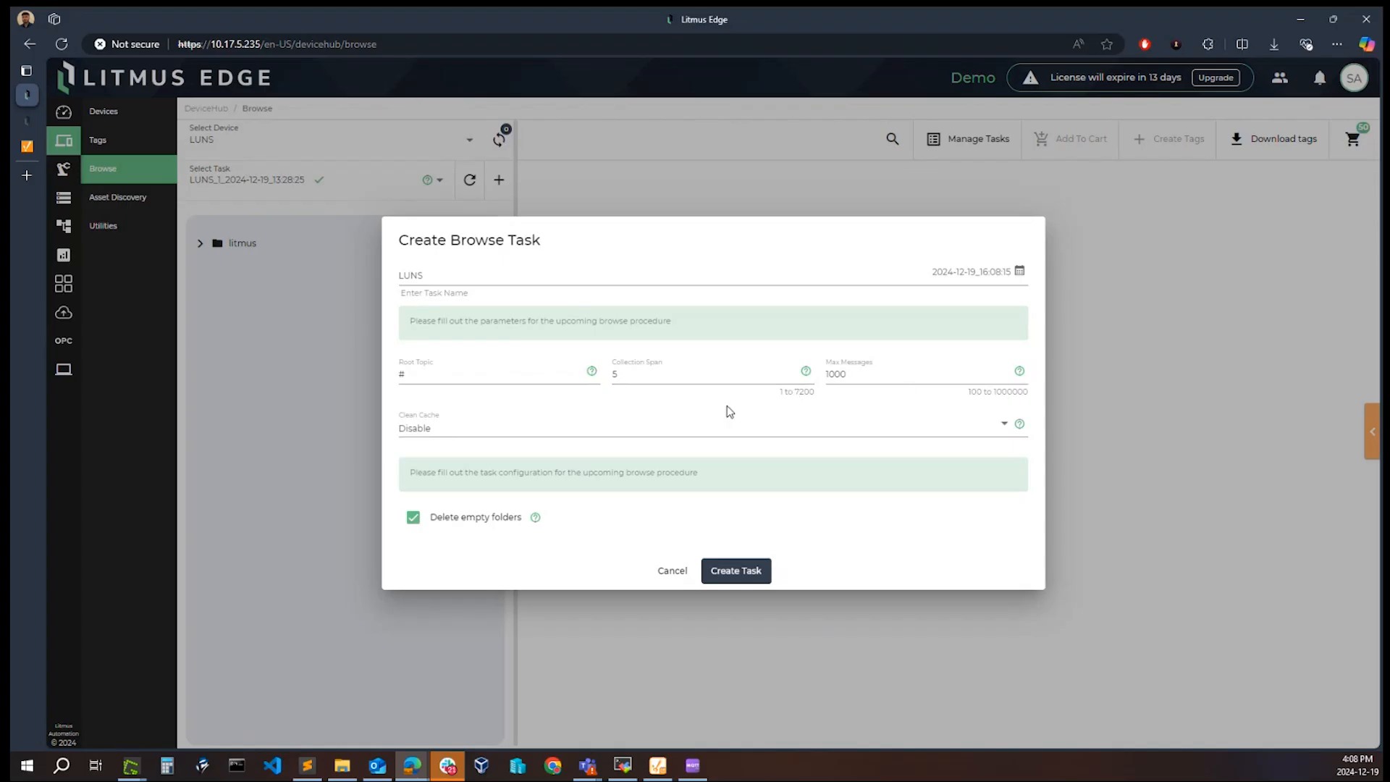
pyautogui.click(485, 273)
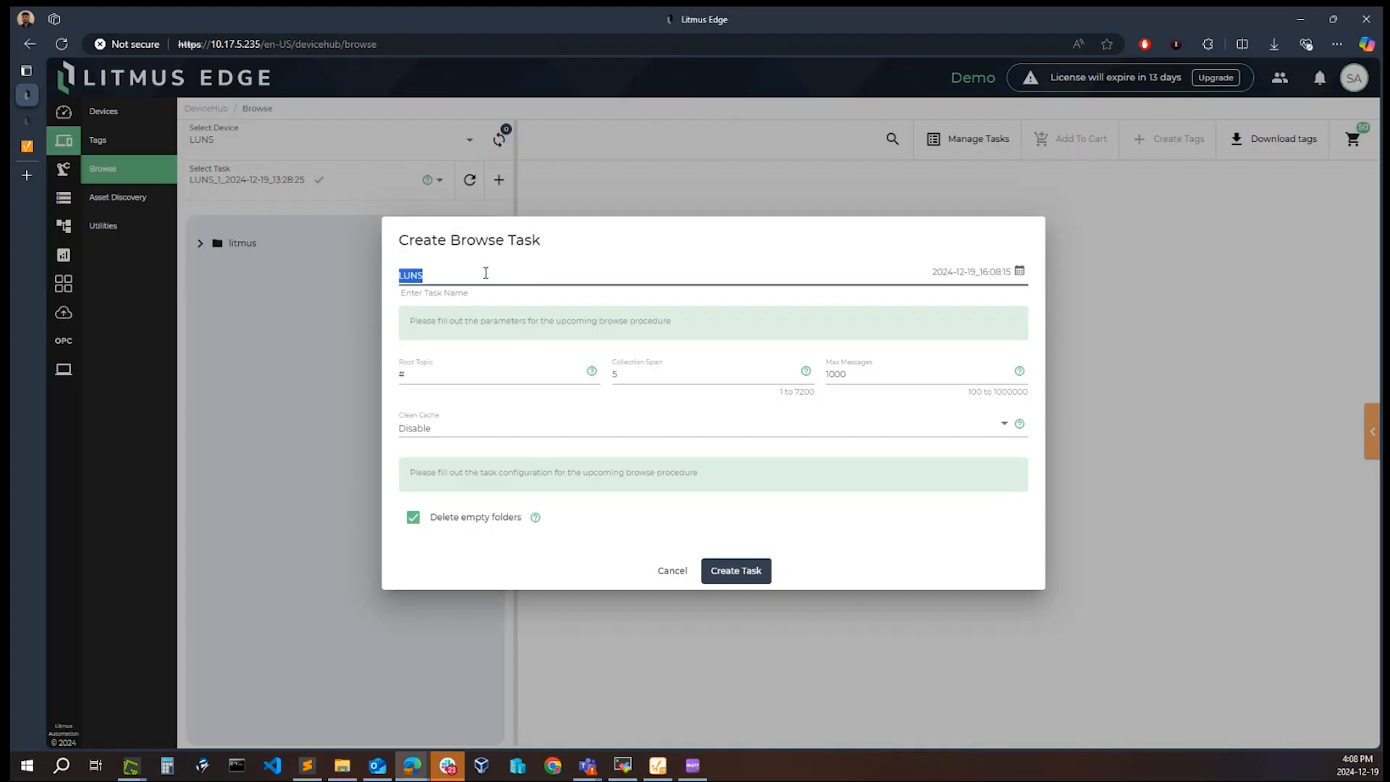
pyautogui.write('_2')
pyautogui.click(476, 429)
pyautogui.click(456, 485)
pyautogui.click(721, 579)
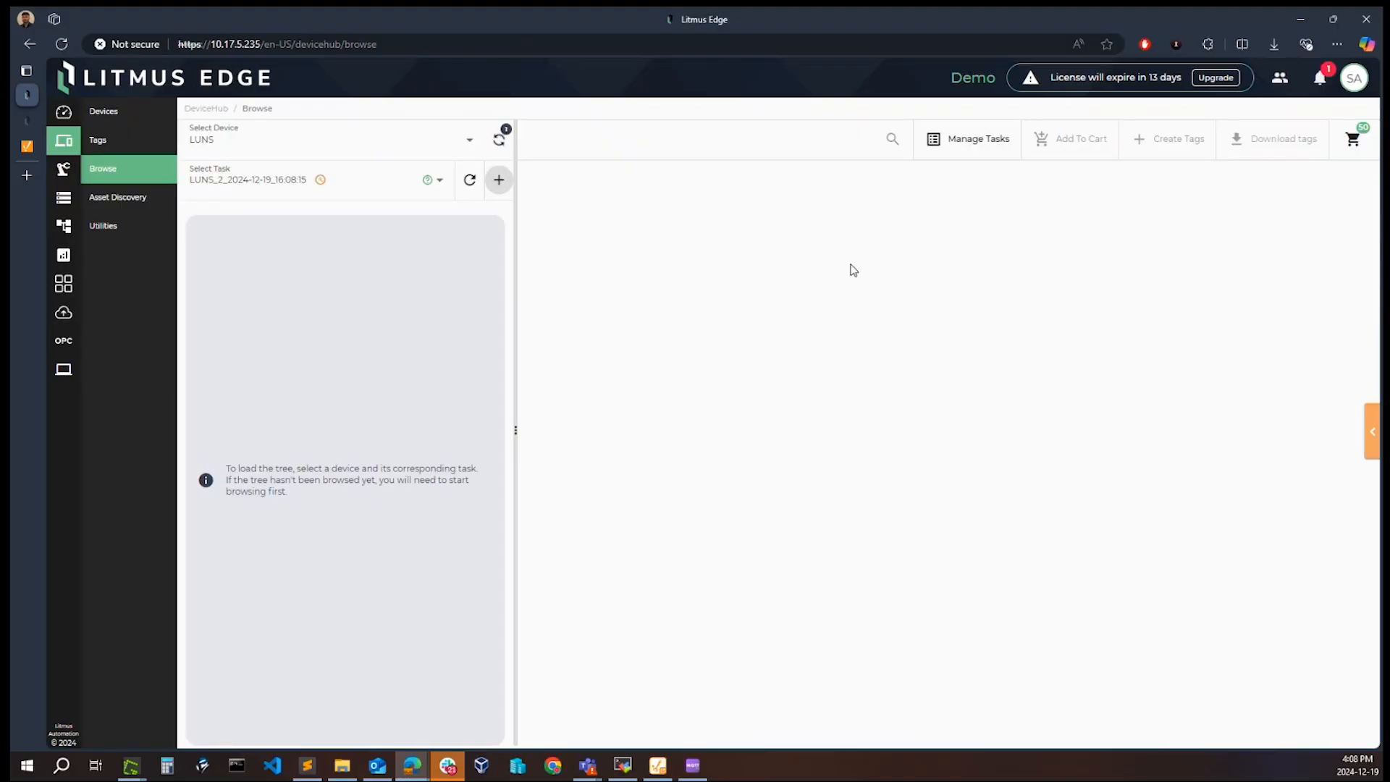
# Step: Switch to the Digital Twins models and check the notifications for the LUNS_2 browse task
pyautogui.click(62, 168)
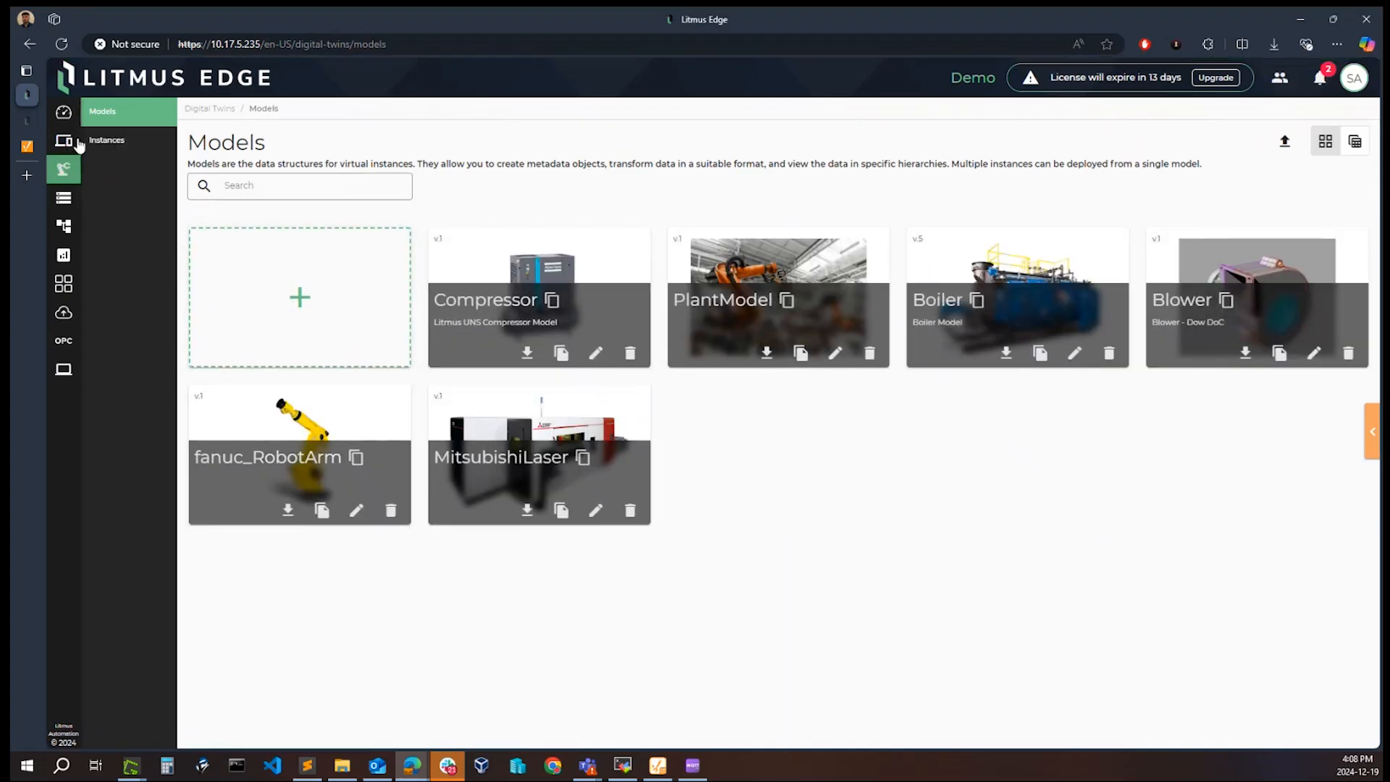
pyautogui.click(1319, 78)
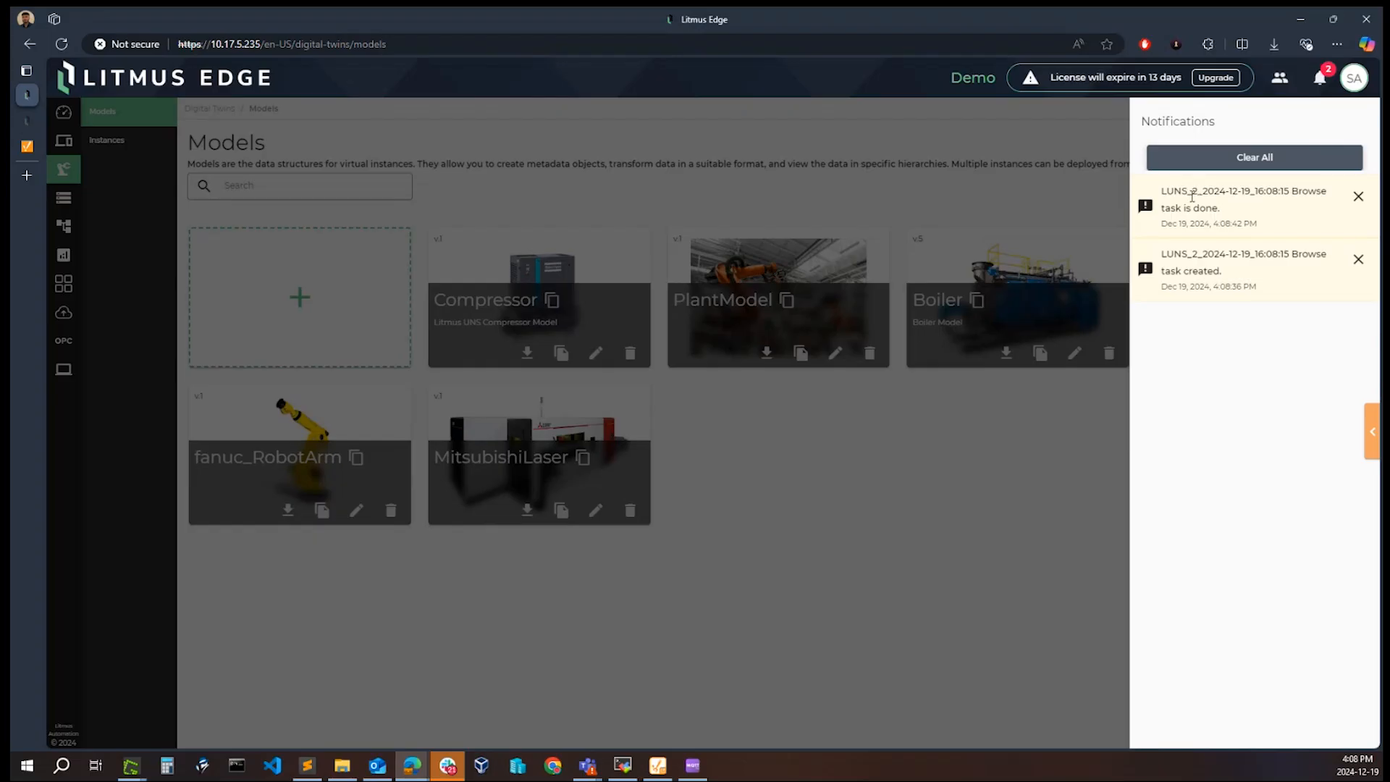
pyautogui.click(880, 127)
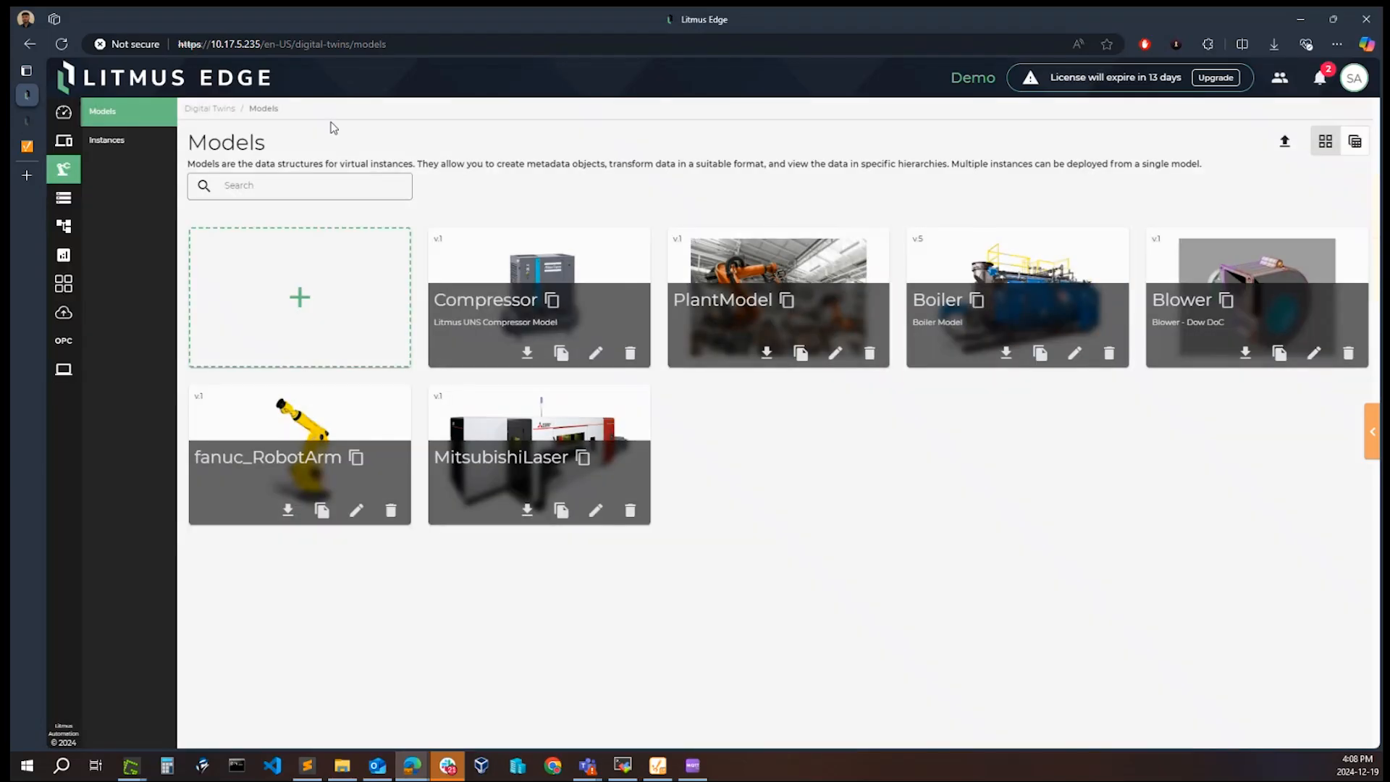
# Step: Return to the DeviceHub Browse page and select the S7_OPCUA device
pyautogui.click(67, 144)
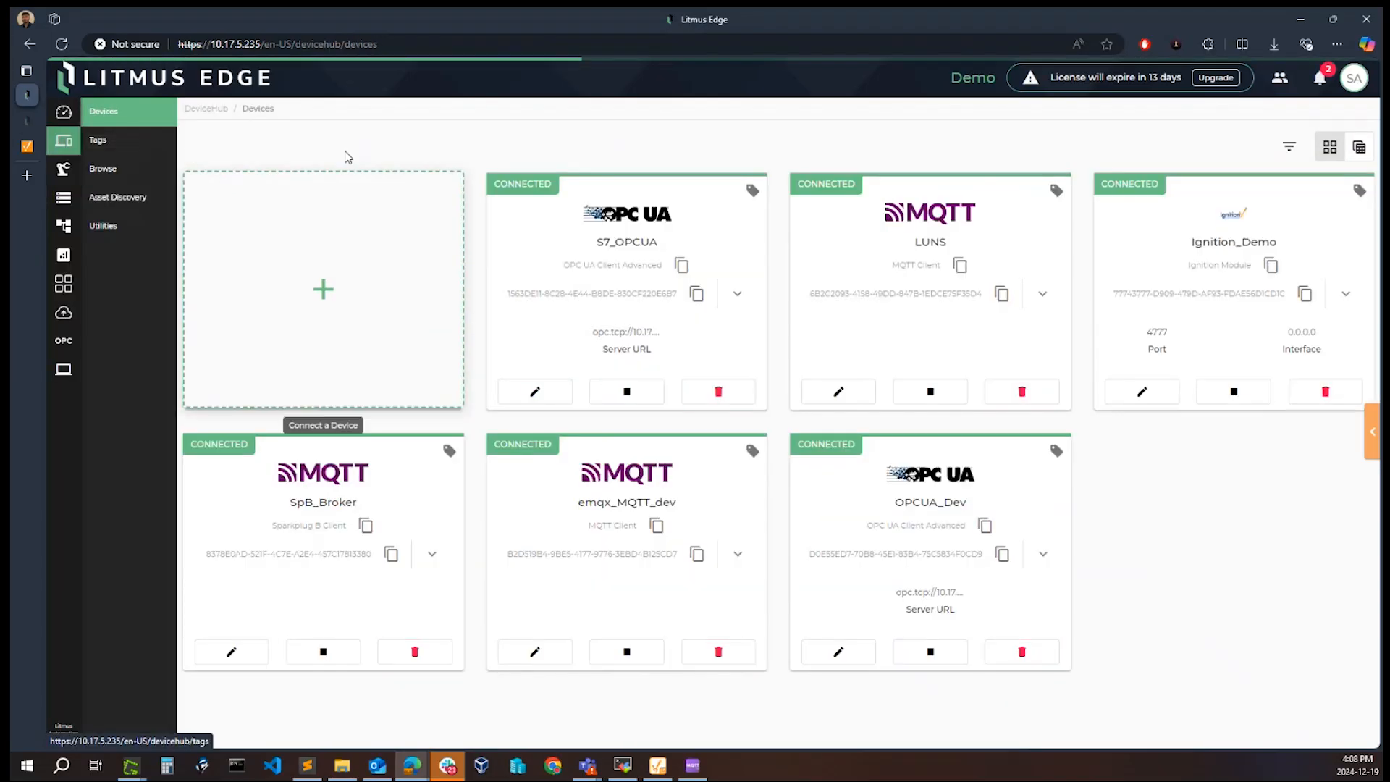
pyautogui.click(112, 169)
pyautogui.click(467, 141)
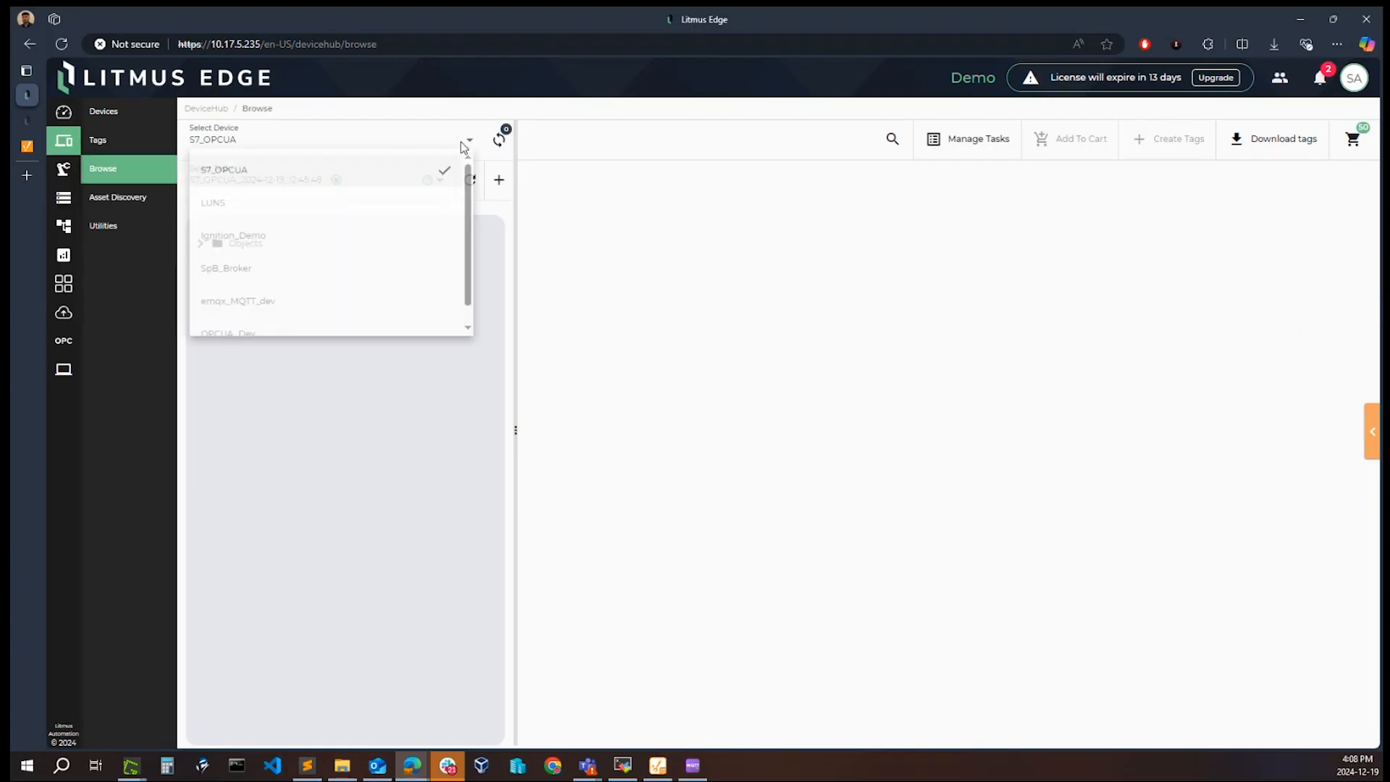
pyautogui.click(346, 171)
# Step: Create a browse task named S7_OPCUA_3 for the S7_OPCUA device in Data Access mode
pyautogui.click(499, 180)
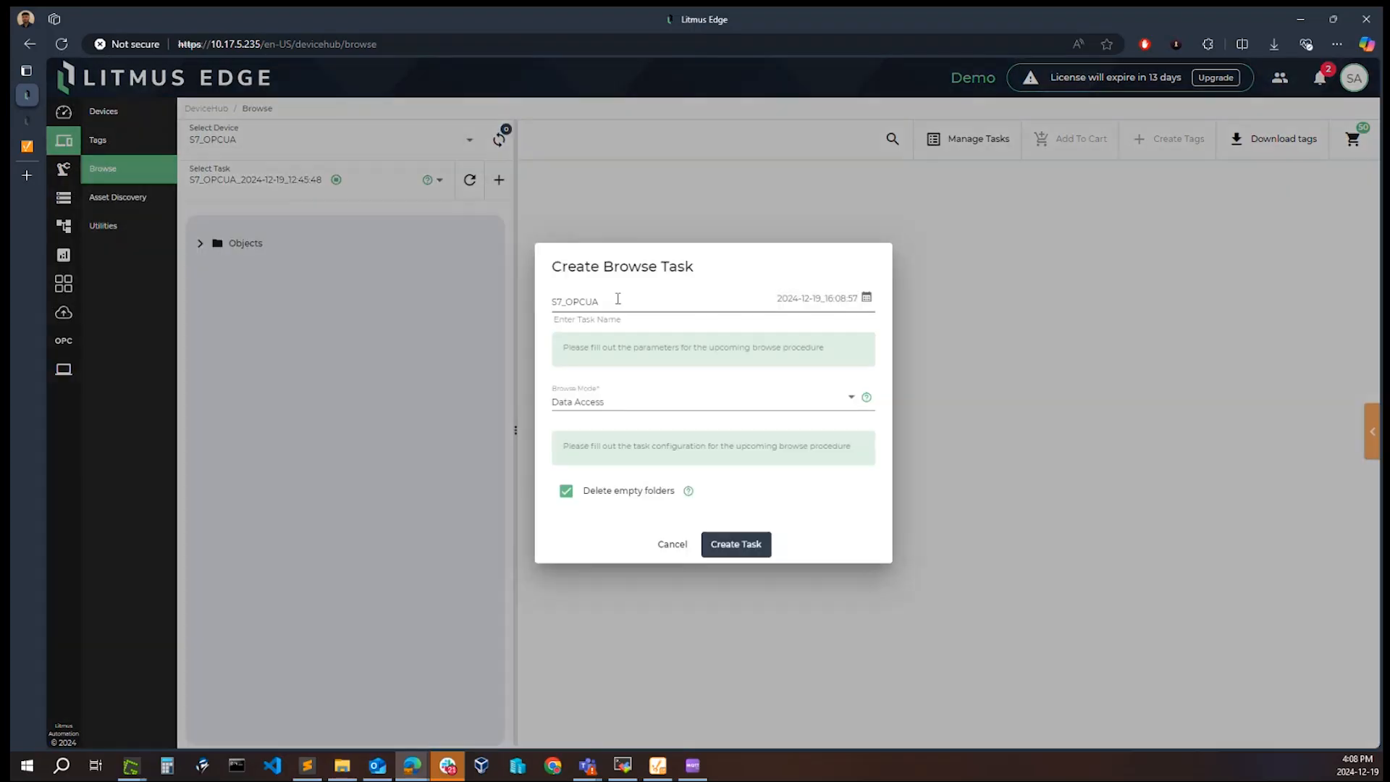
pyautogui.doubleClick(629, 300)
pyautogui.click(636, 297)
pyautogui.write('_3')
pyautogui.click(754, 550)
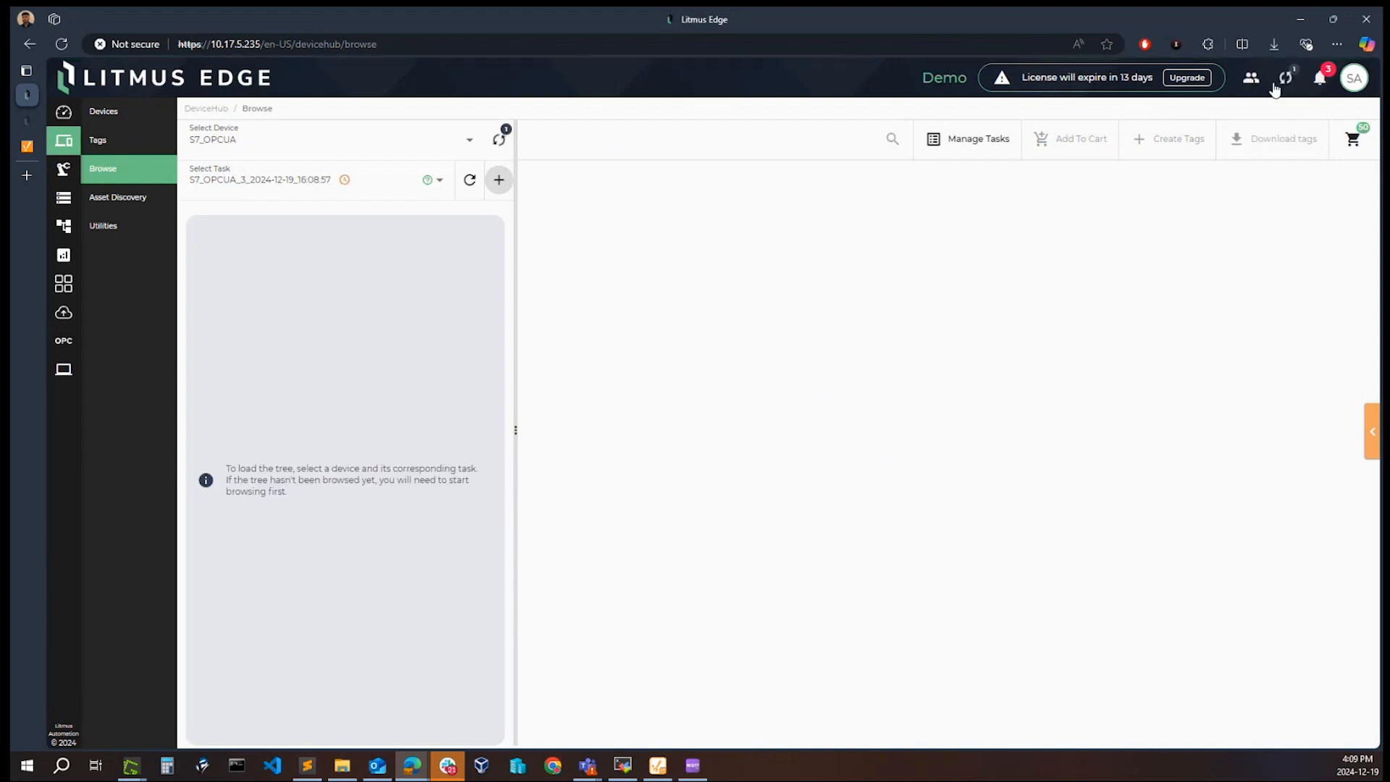
# Step: Check the running and completed tasks, including from the DataHub configuration, and follow the running S7_OPCUA_3 task back to Browse
pyautogui.click(1286, 84)
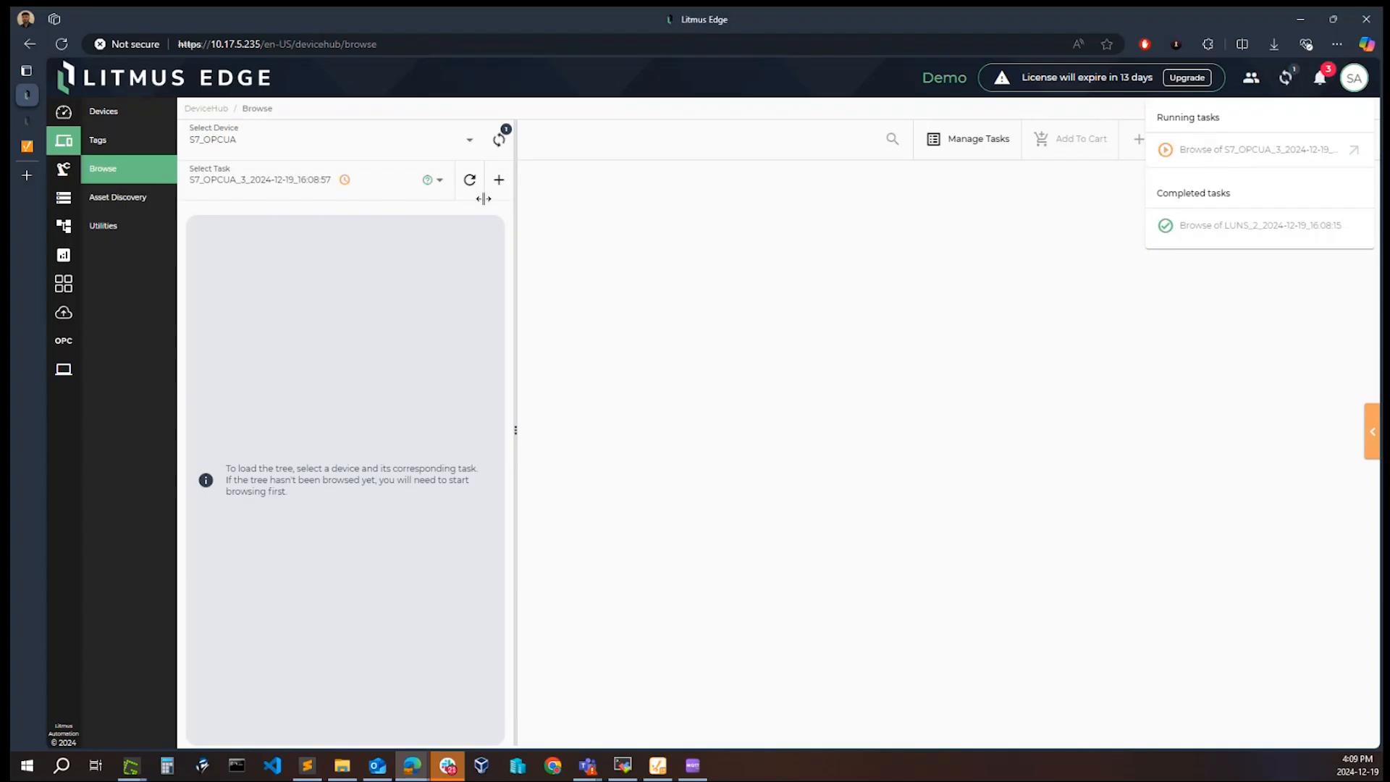
pyautogui.click(64, 201)
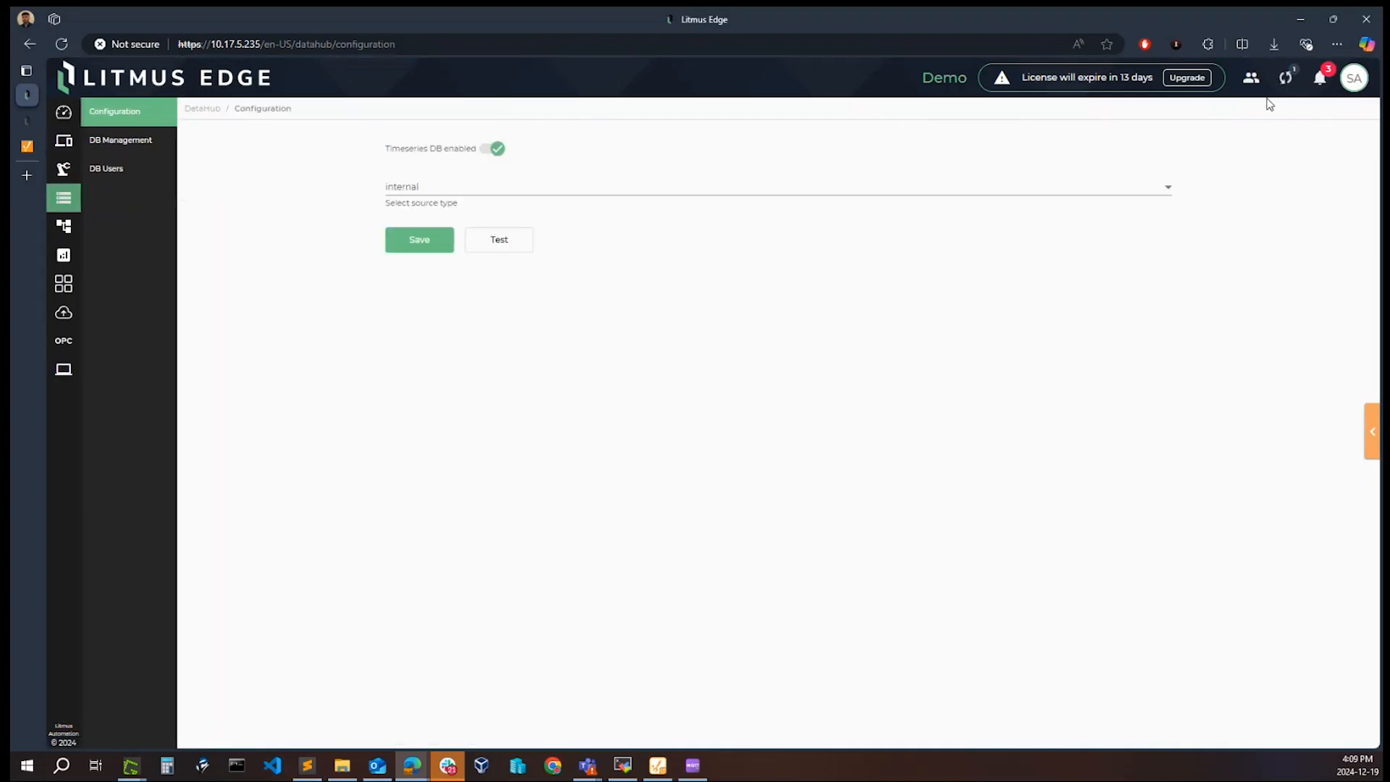
pyautogui.click(1290, 85)
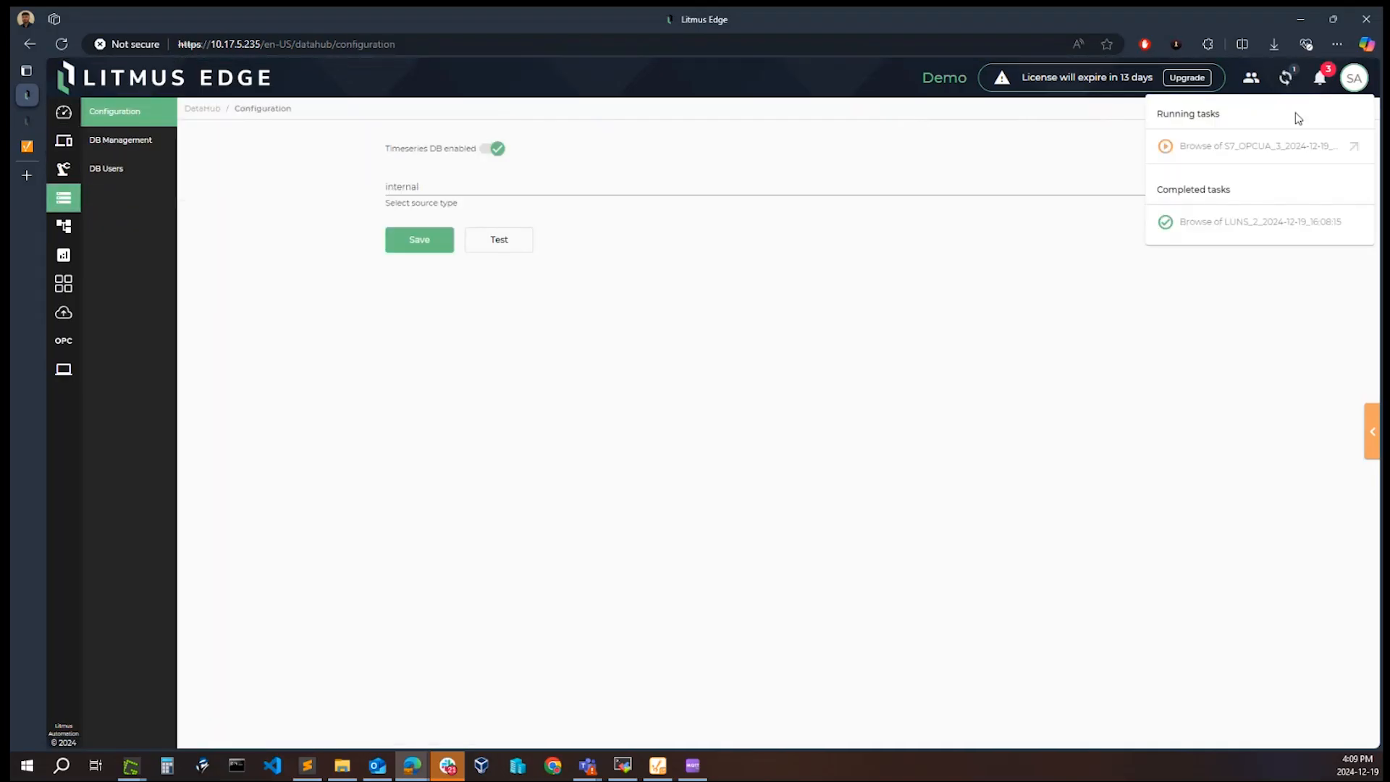
pyautogui.click(1354, 150)
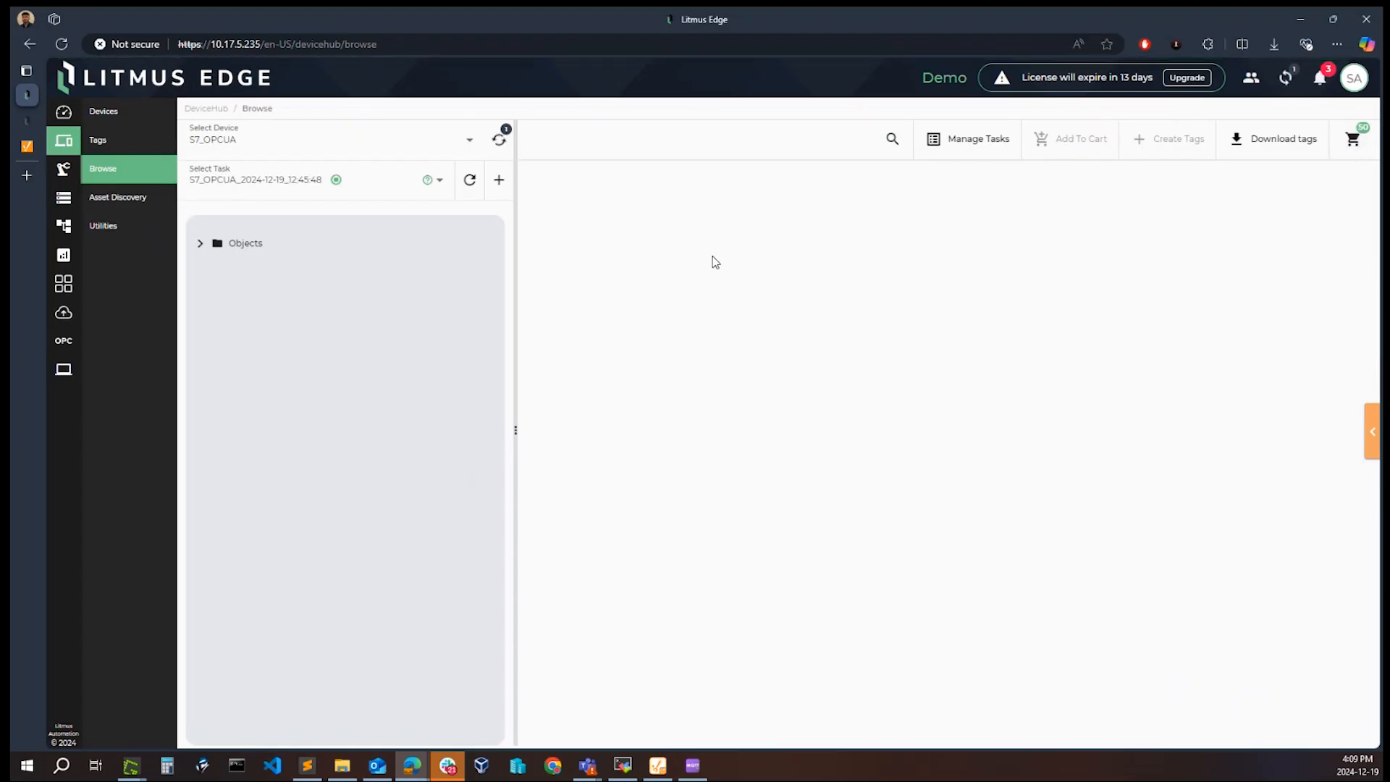
# Step: Review the parameters, status, item counts and disk size of all browse tasks in Manage Tasks, then close the overview
pyautogui.click(957, 145)
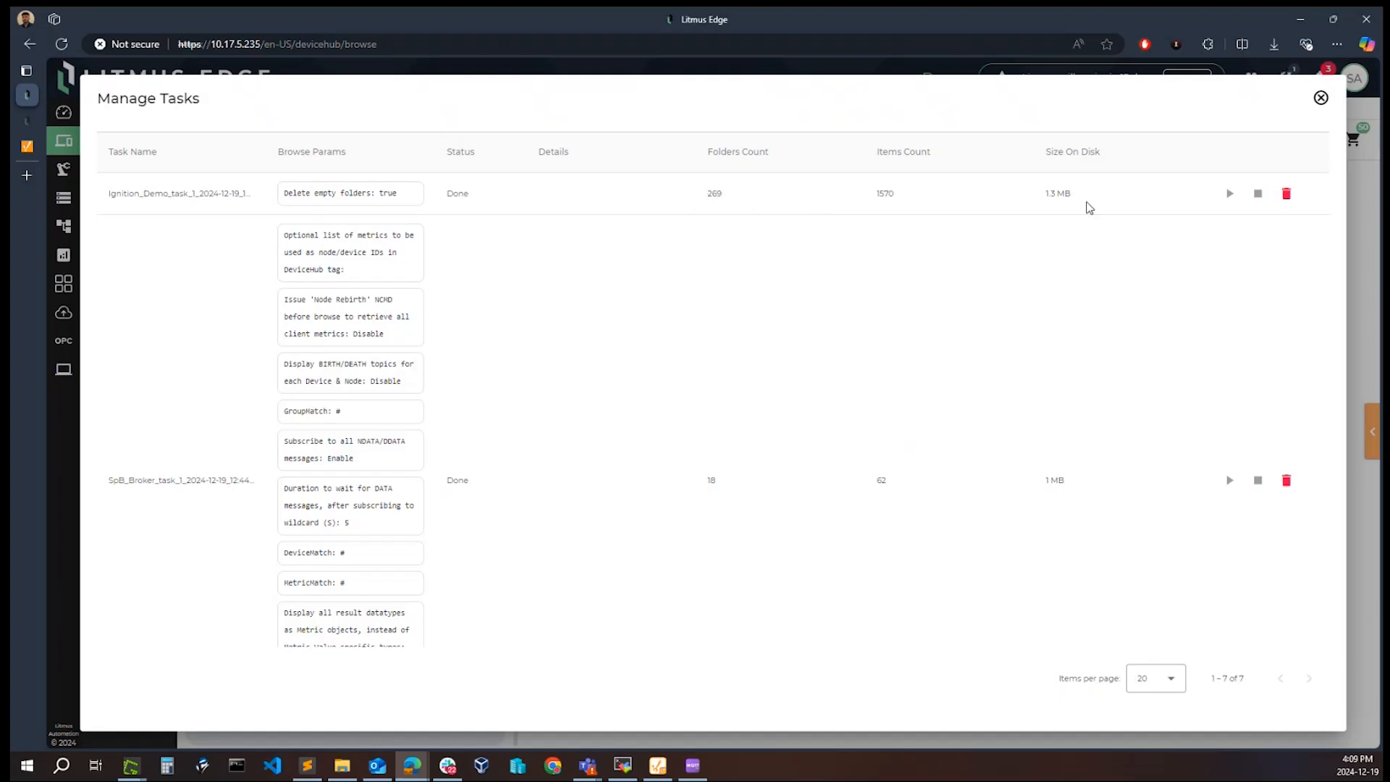
pyautogui.scroll(-5, 571, 363)
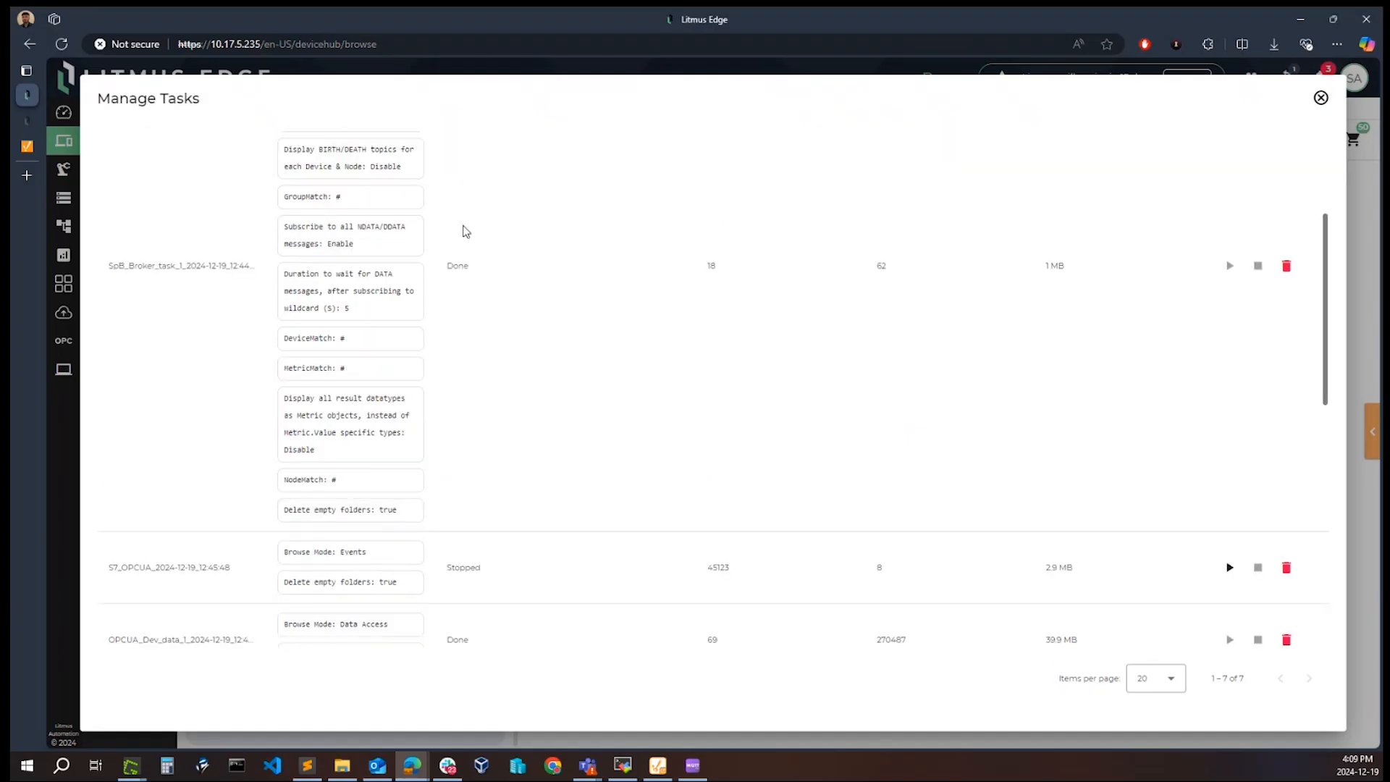
pyautogui.scroll(-3, 456, 372)
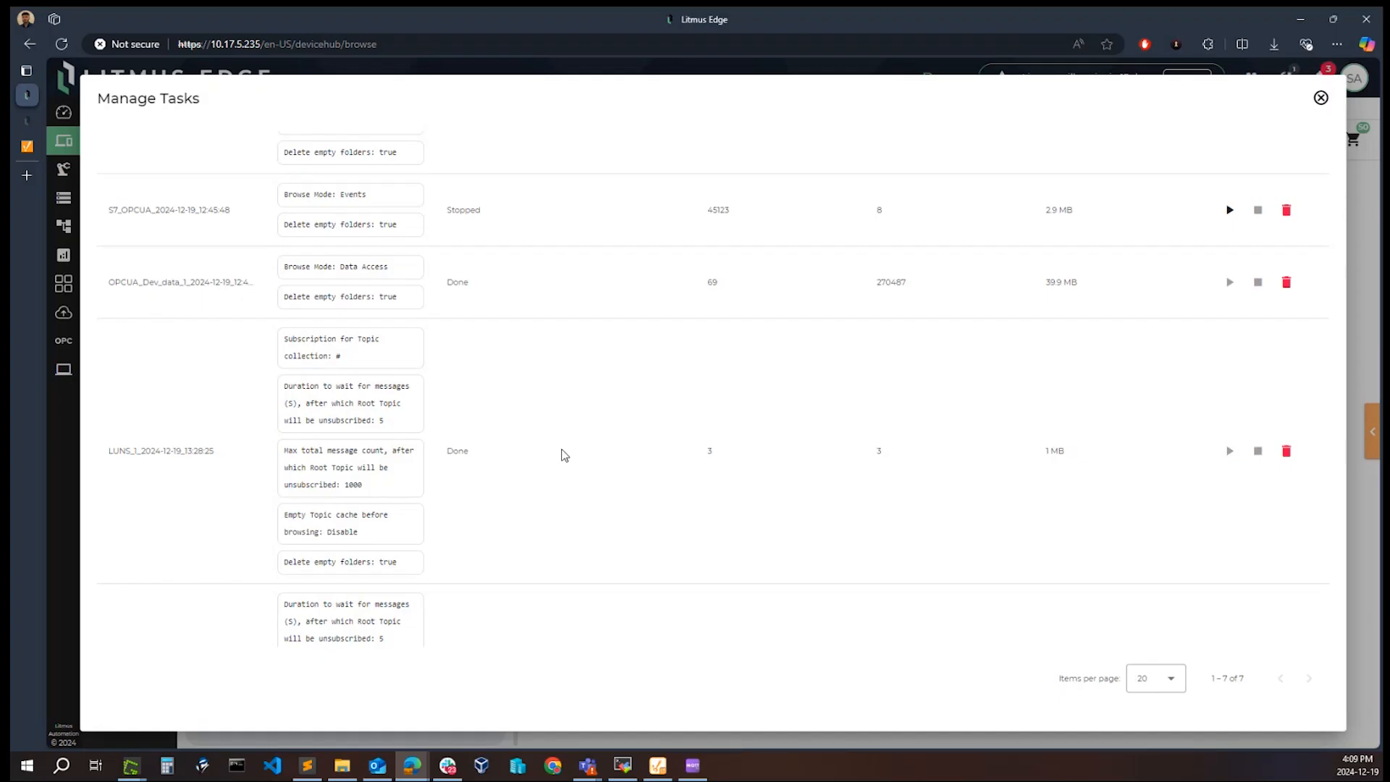
pyautogui.scroll(-3, 564, 455)
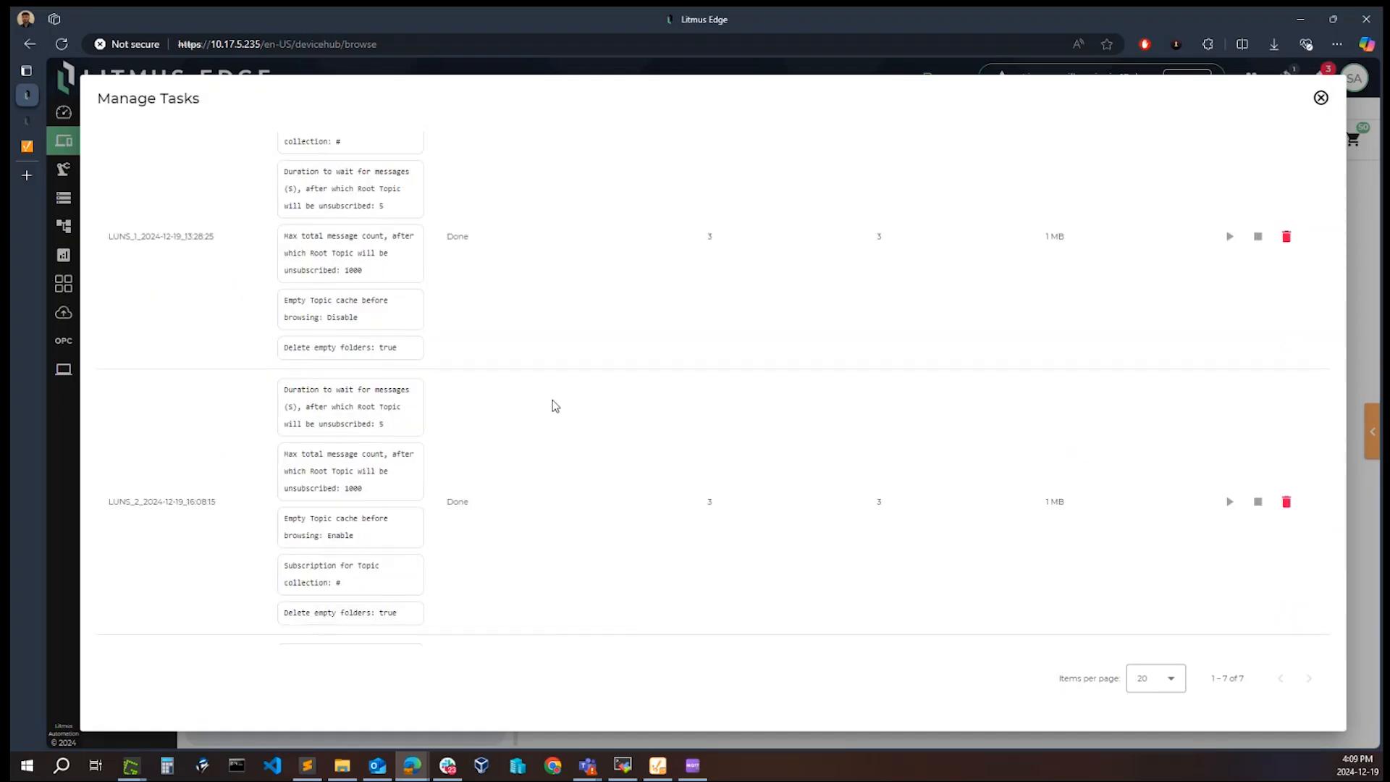
pyautogui.scroll(-1, 652, 449)
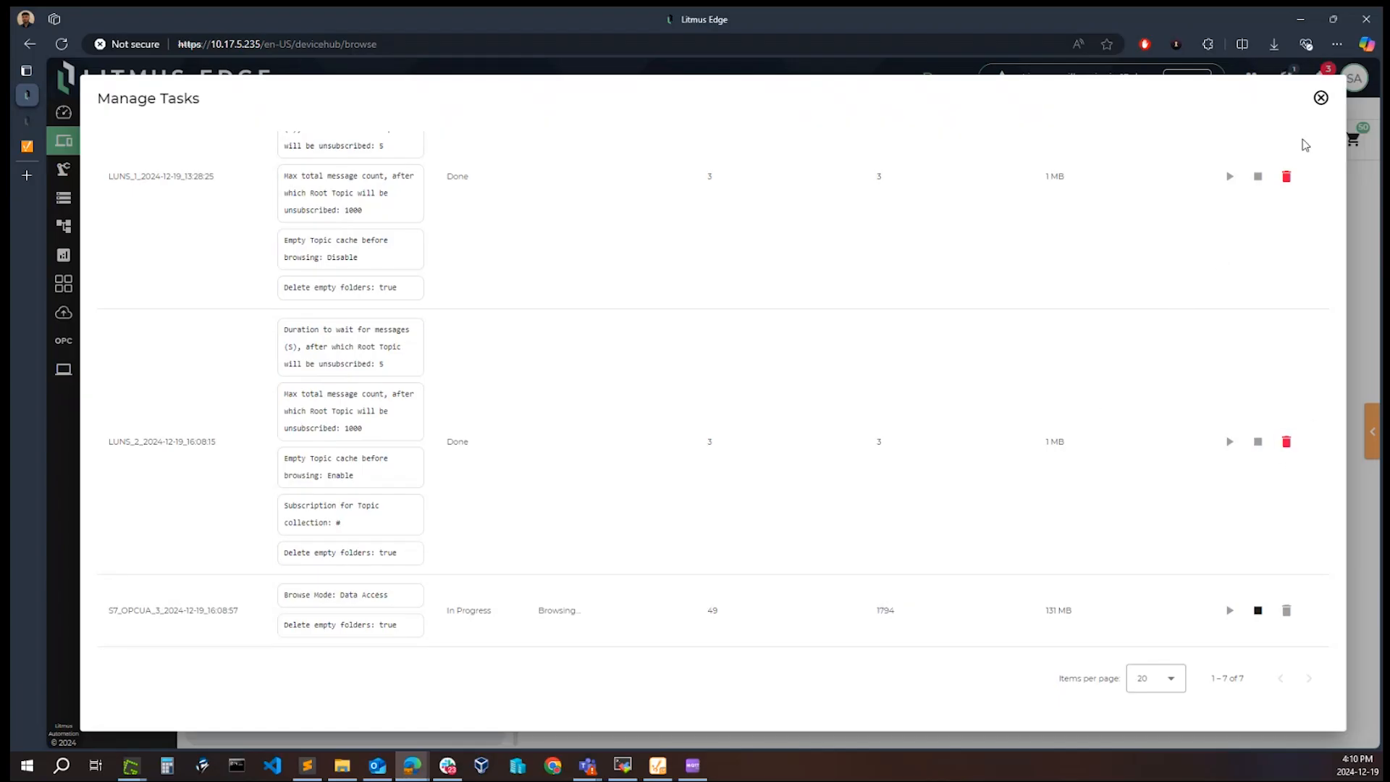
pyautogui.click(1321, 98)
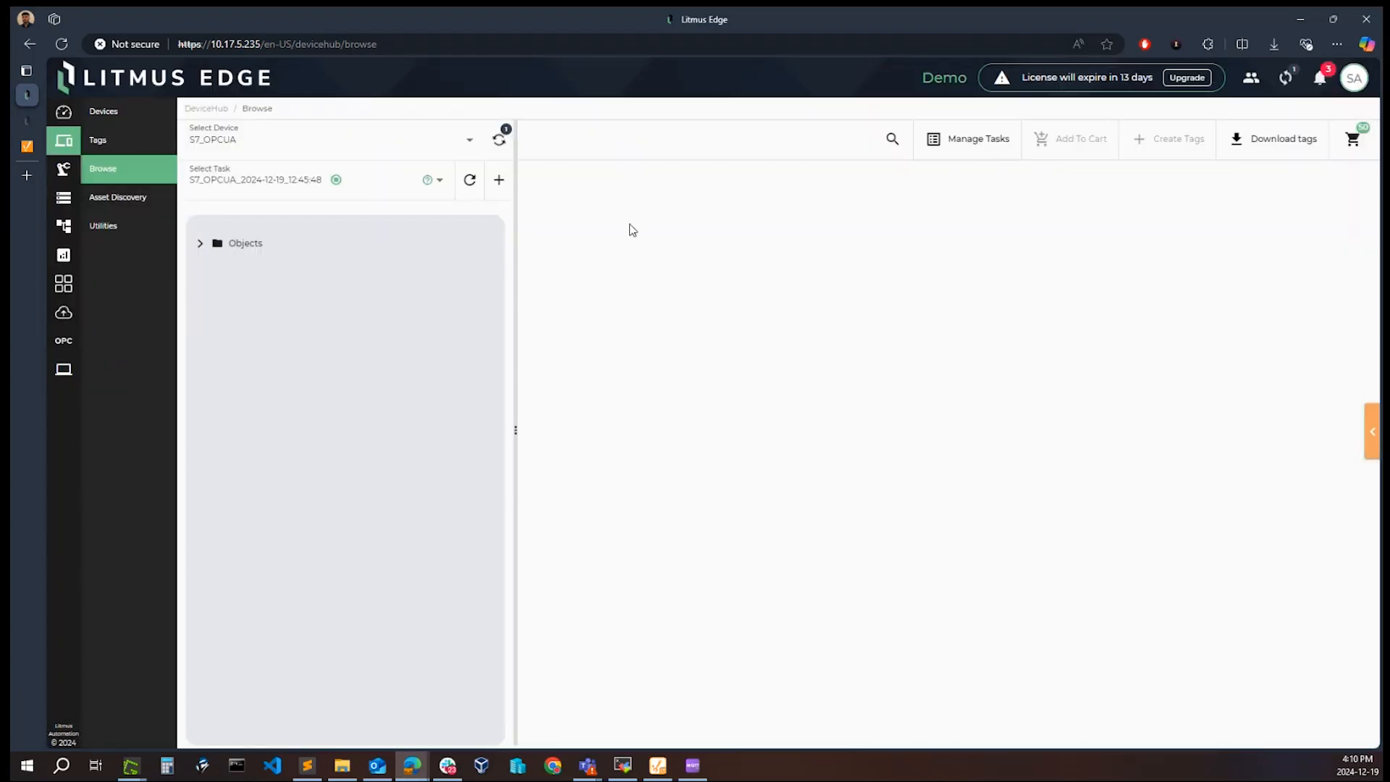
# Step: Select the Ignition_Demo device for browsing and show its available browse tasks
pyautogui.click(421, 145)
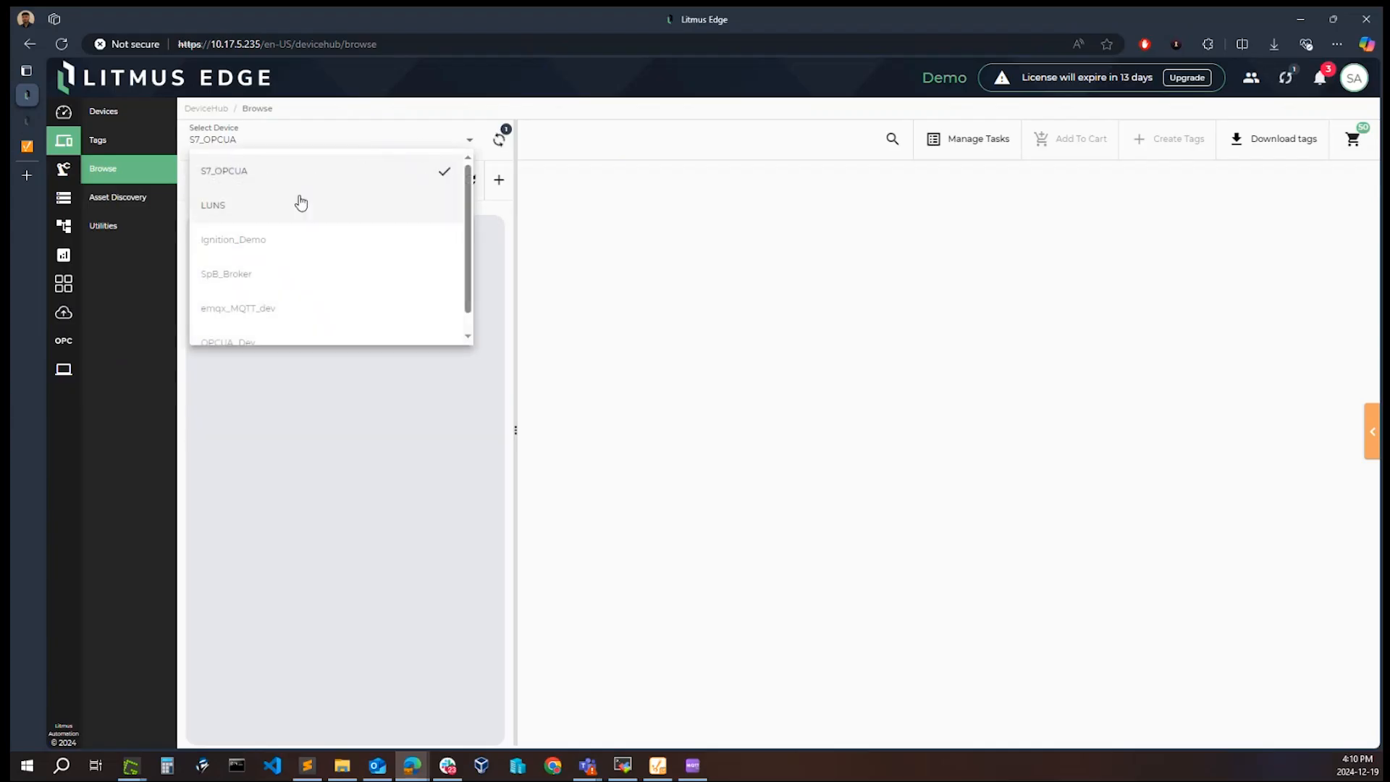
pyautogui.click(279, 247)
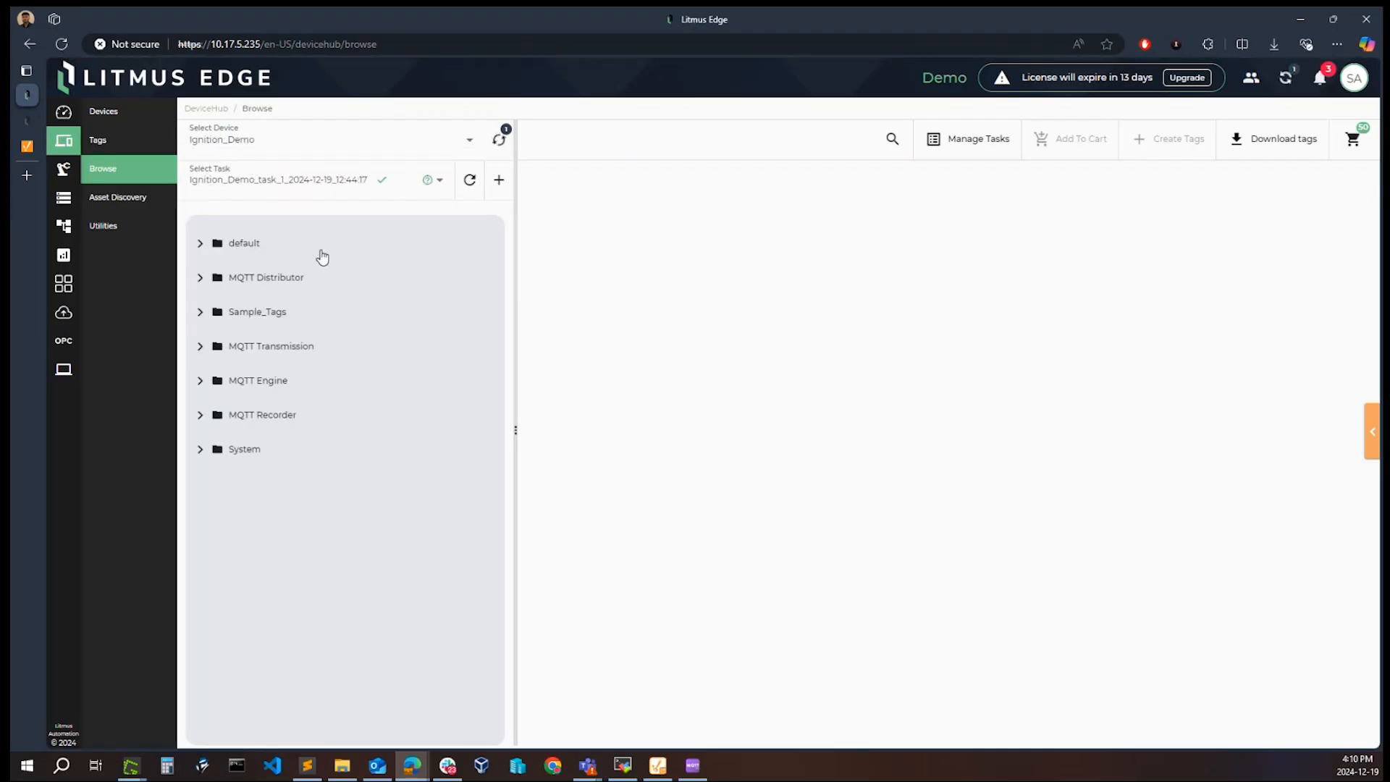
pyautogui.click(411, 186)
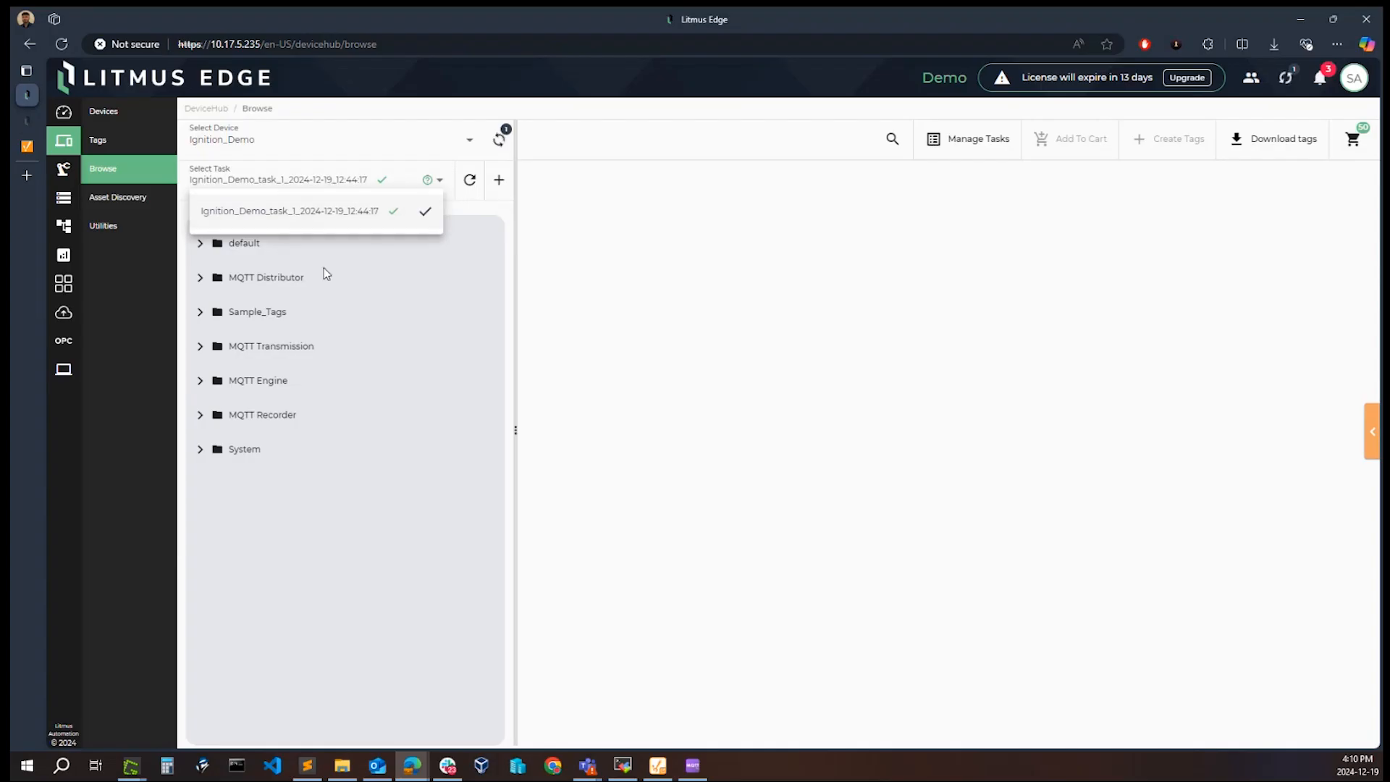
# Step: Show the tags in the Ramp folder under Sample_Tags and check the columns available for the tag table
pyautogui.click(598, 325)
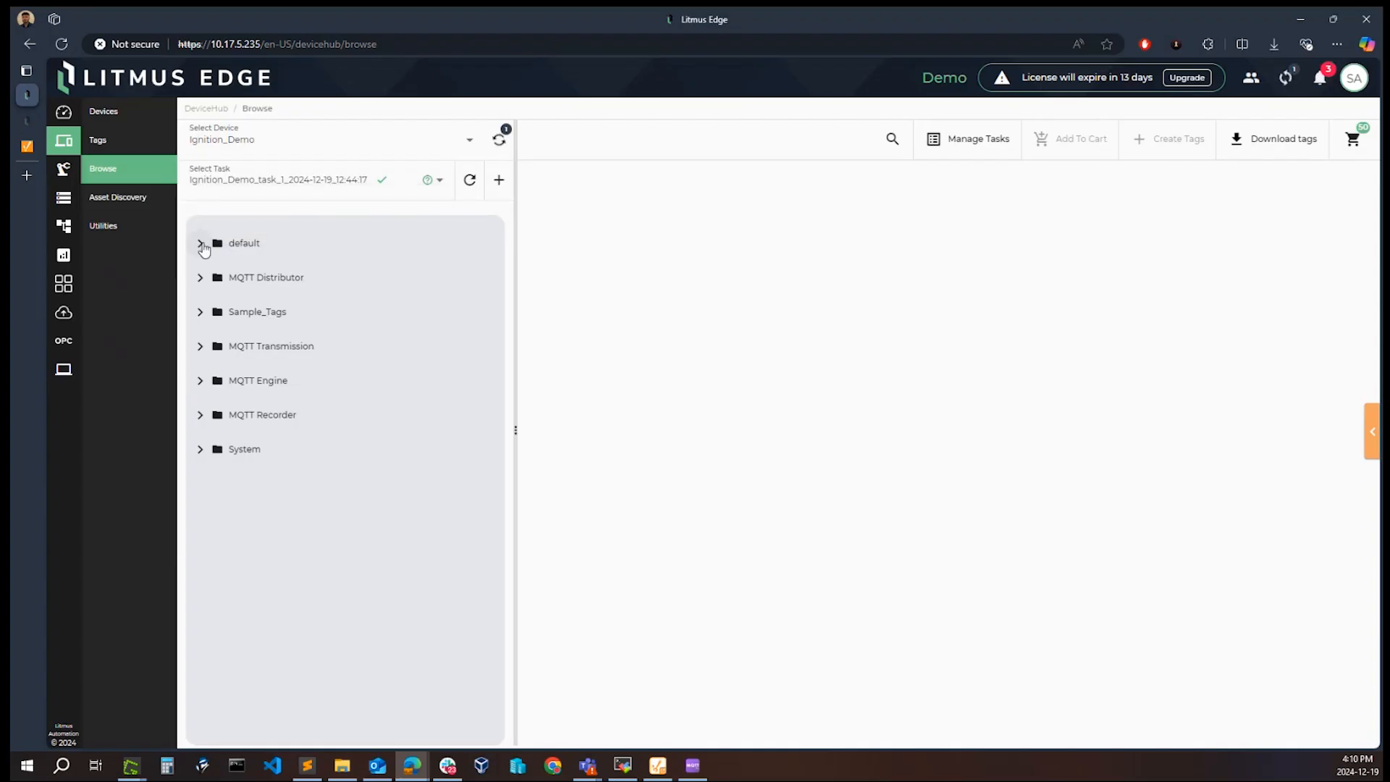
pyautogui.click(200, 313)
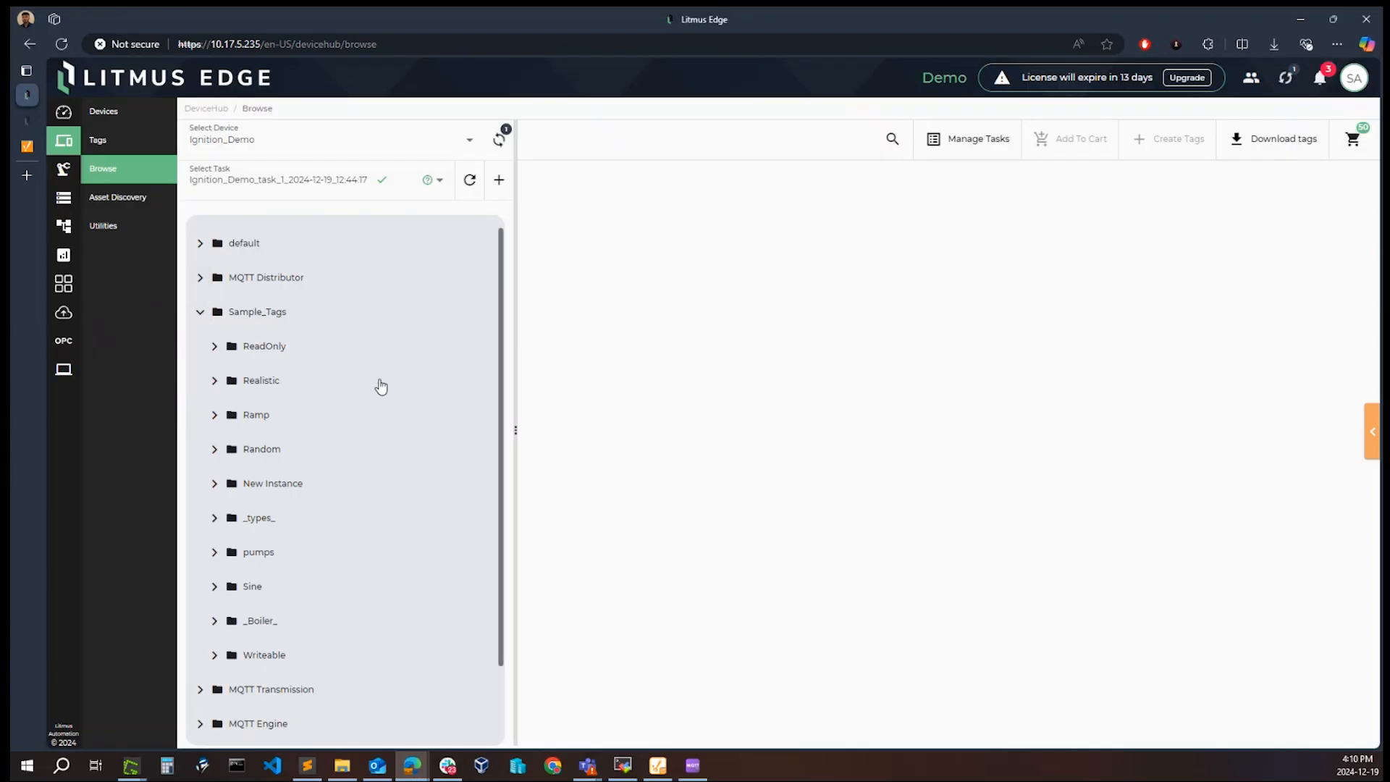
pyautogui.click(215, 414)
pyautogui.click(266, 415)
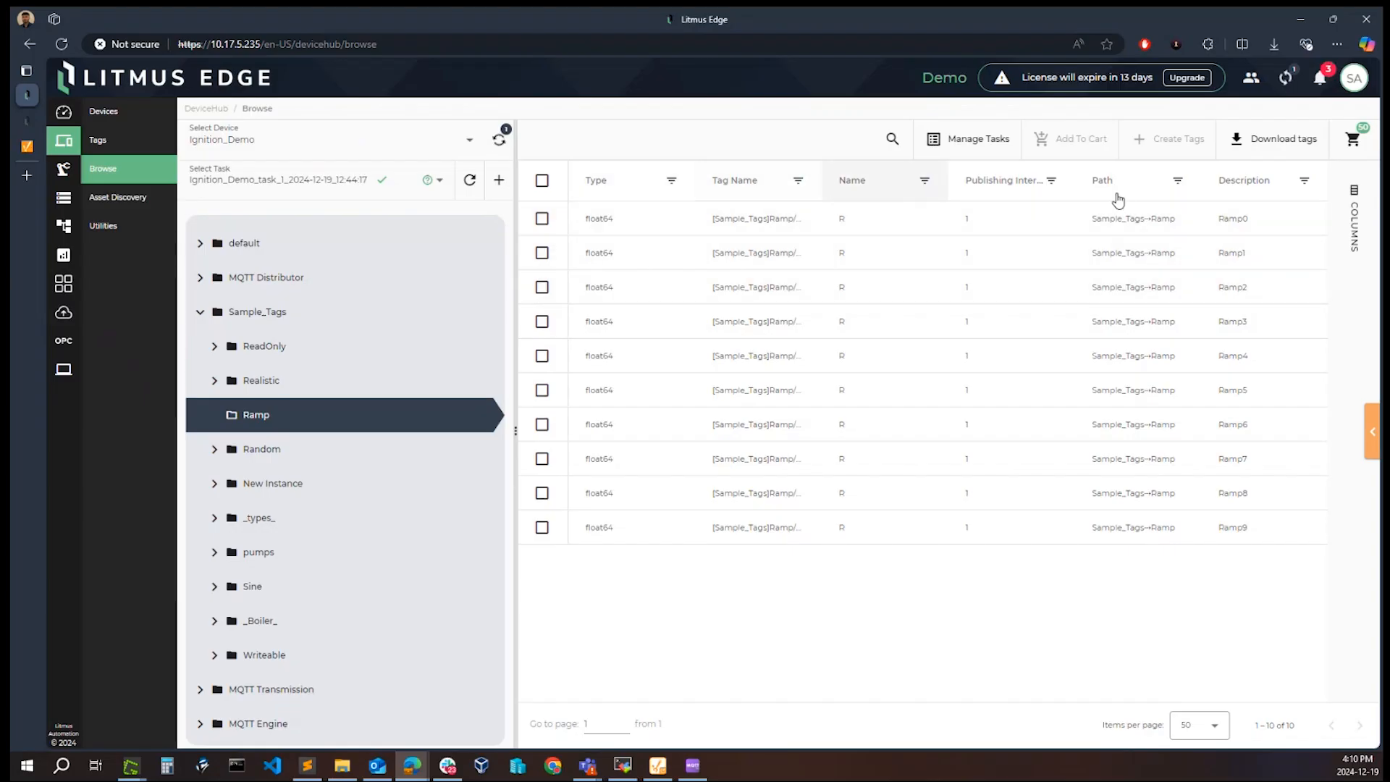
pyautogui.click(1351, 228)
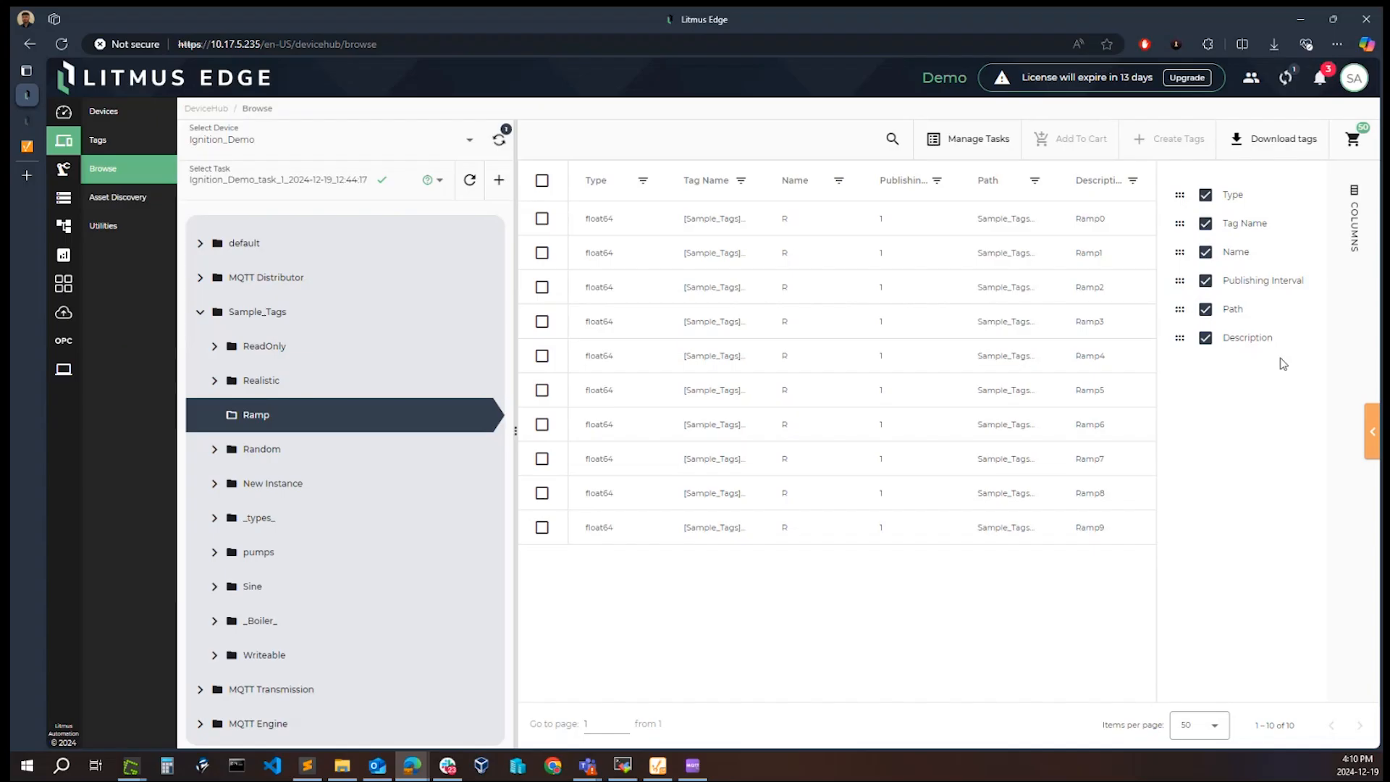
pyautogui.click(1354, 218)
# Step: View the tags in the Random folder and in the pump1 and pump2 folders under Sample_Tags
pyautogui.click(268, 455)
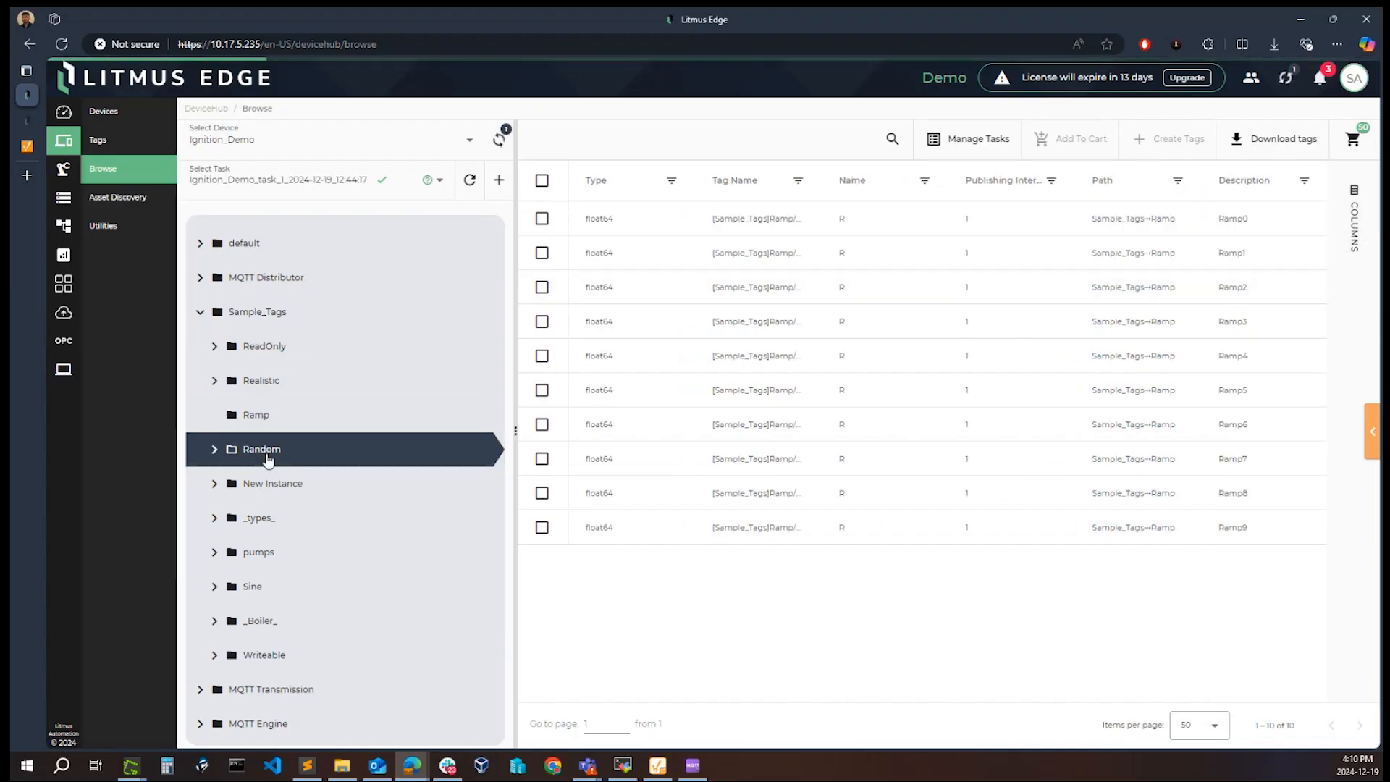
pyautogui.click(214, 552)
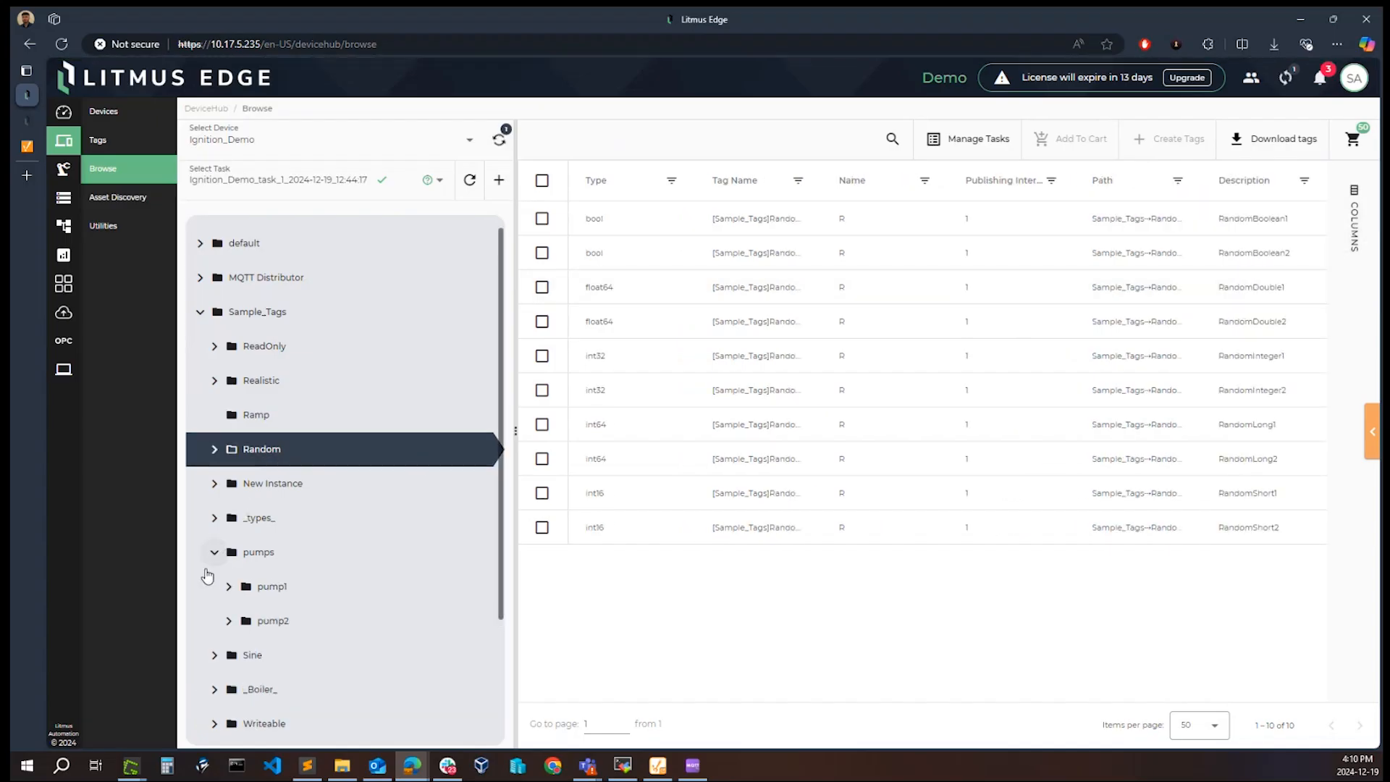
pyautogui.click(261, 587)
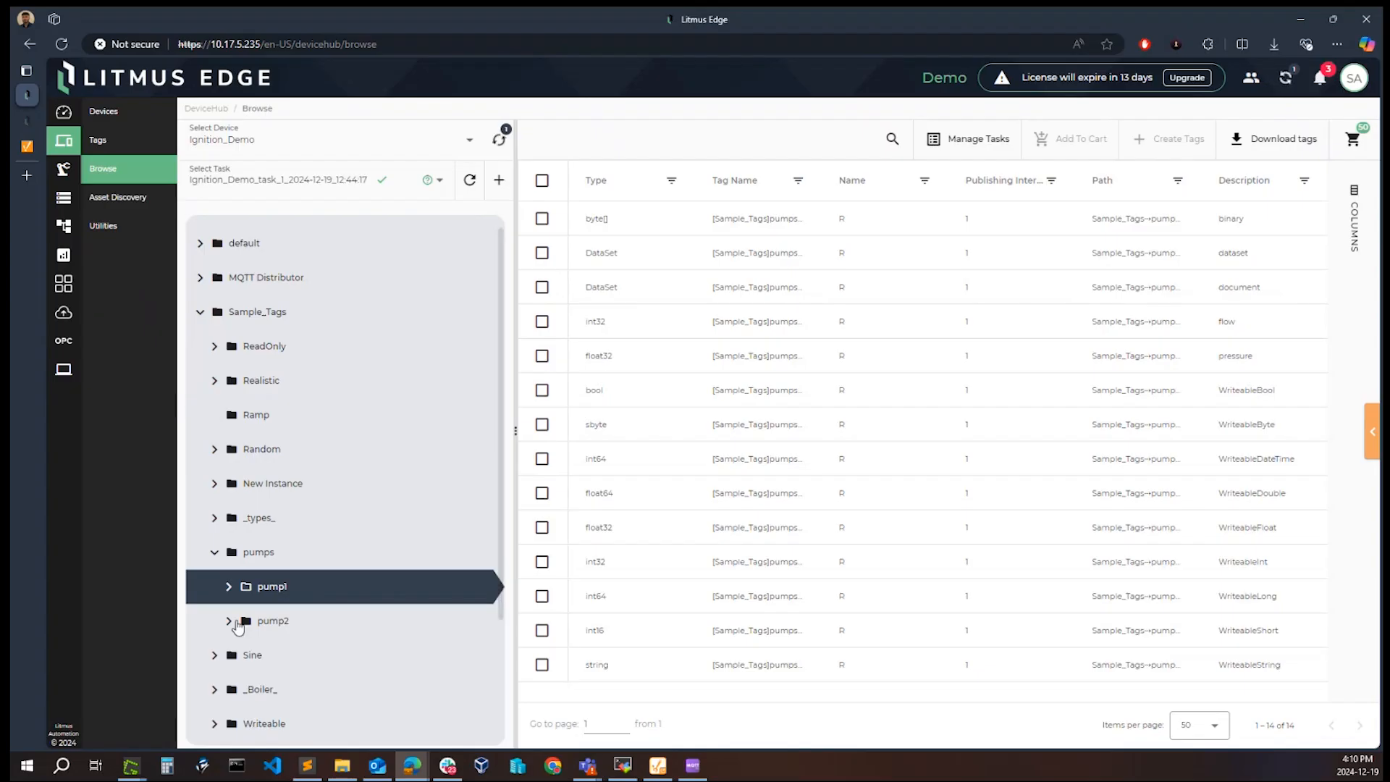
pyautogui.click(238, 623)
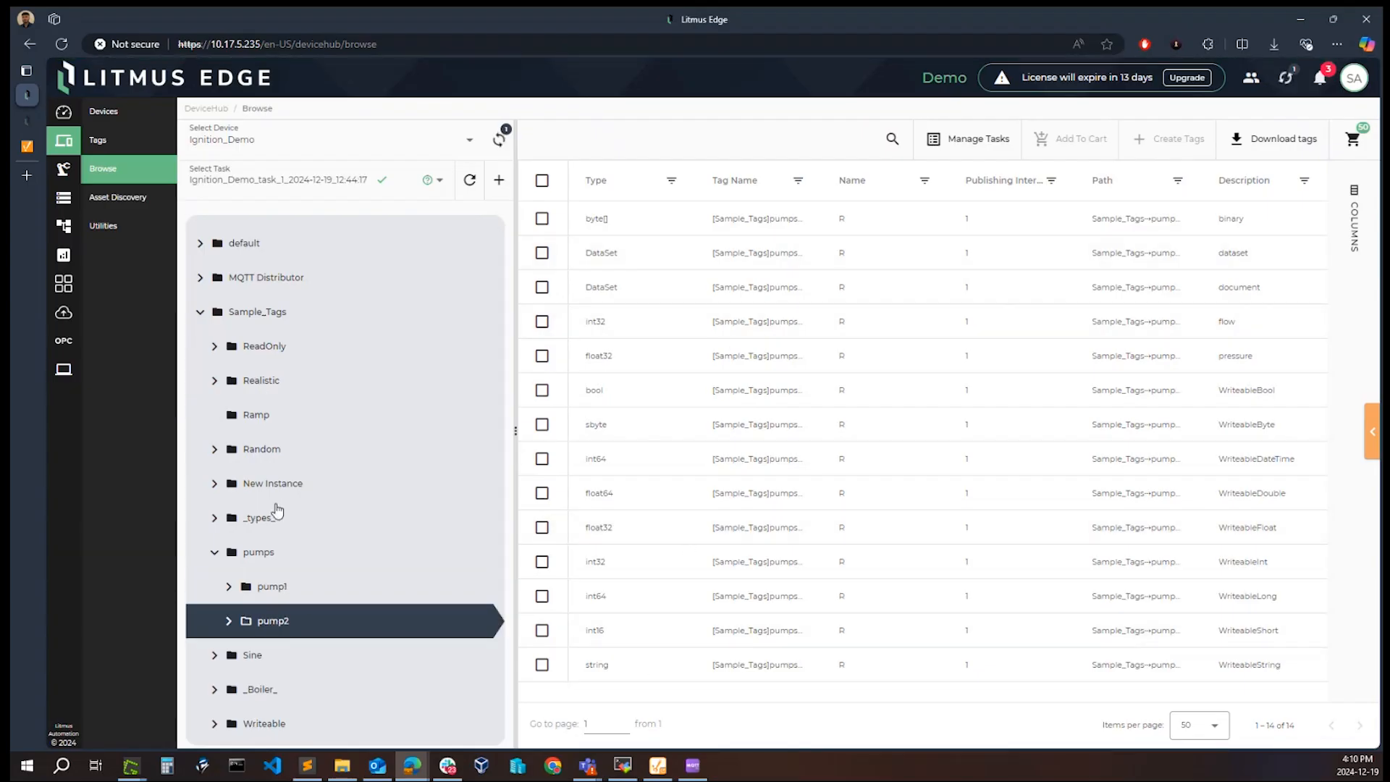
pyautogui.scroll(-2, 322, 476)
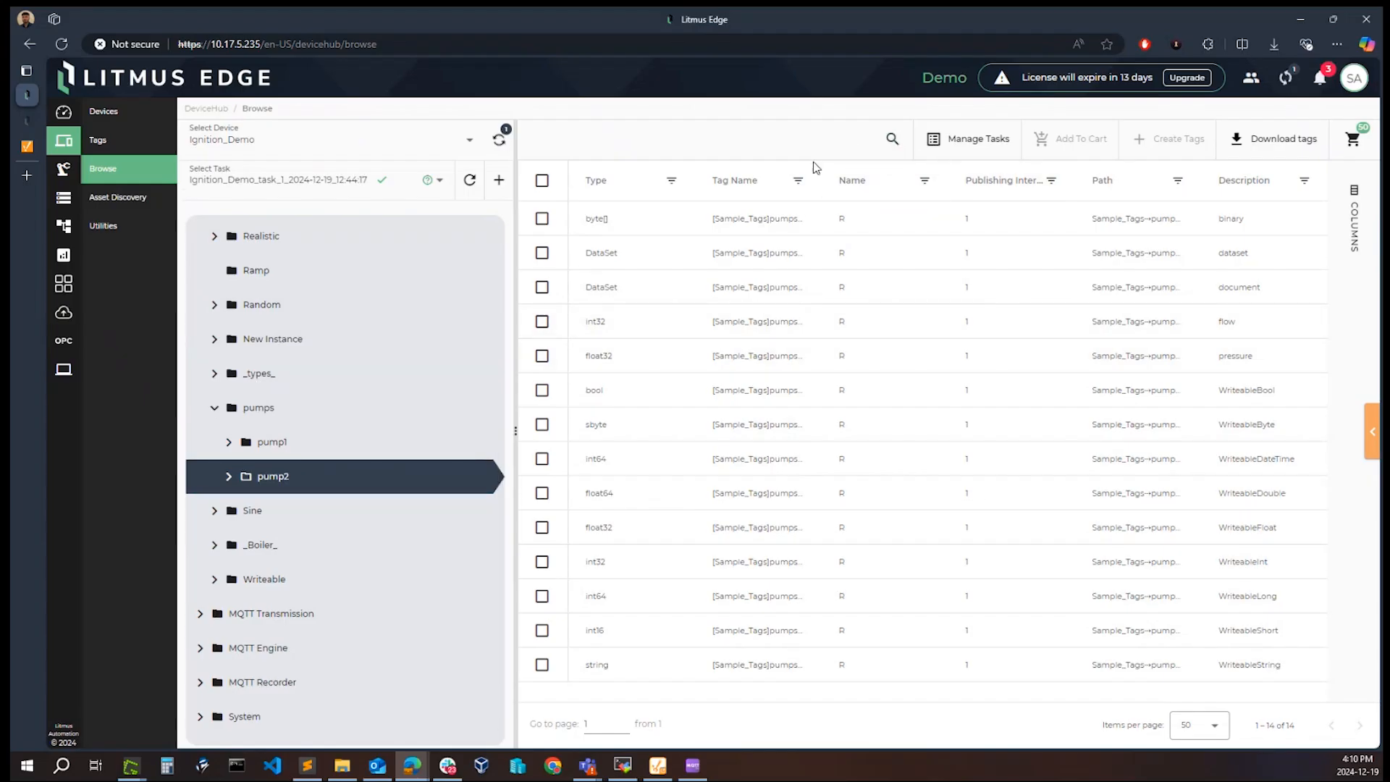
pyautogui.scroll(2, 406, 350)
# Step: Select the OPCUA_Dev device and show the tags in the Test-200K folder under Objects, Channel1, Device1
pyautogui.click(301, 144)
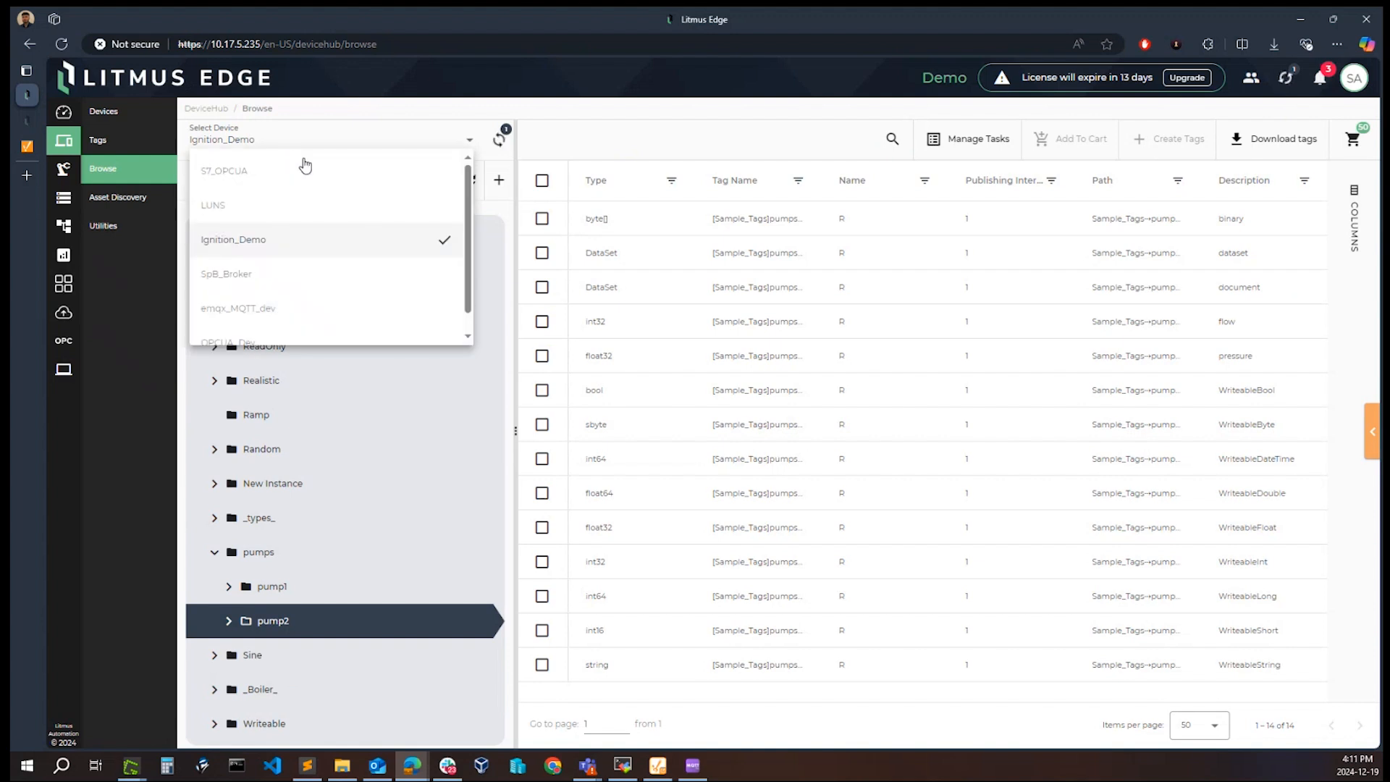
pyautogui.scroll(-1, 290, 301)
pyautogui.click(239, 323)
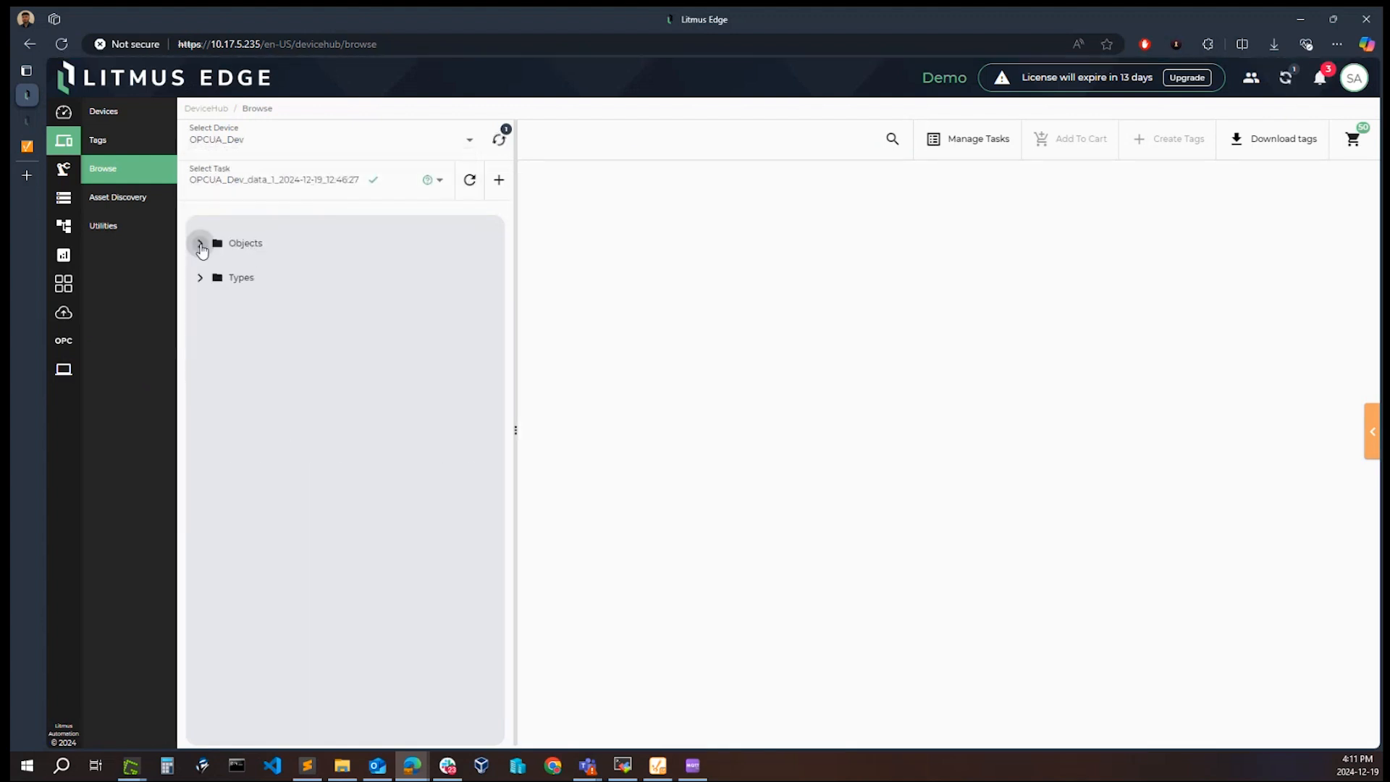
pyautogui.click(201, 247)
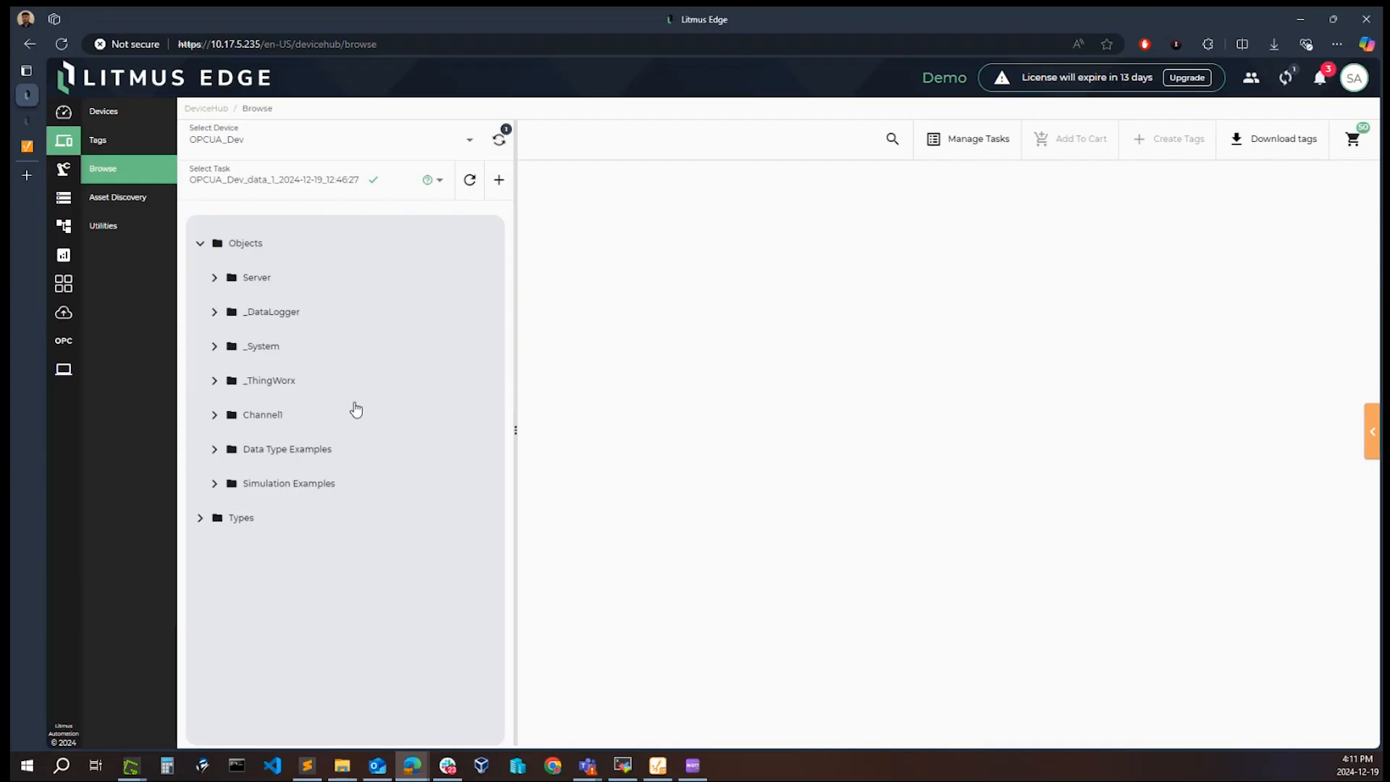
pyautogui.click(215, 414)
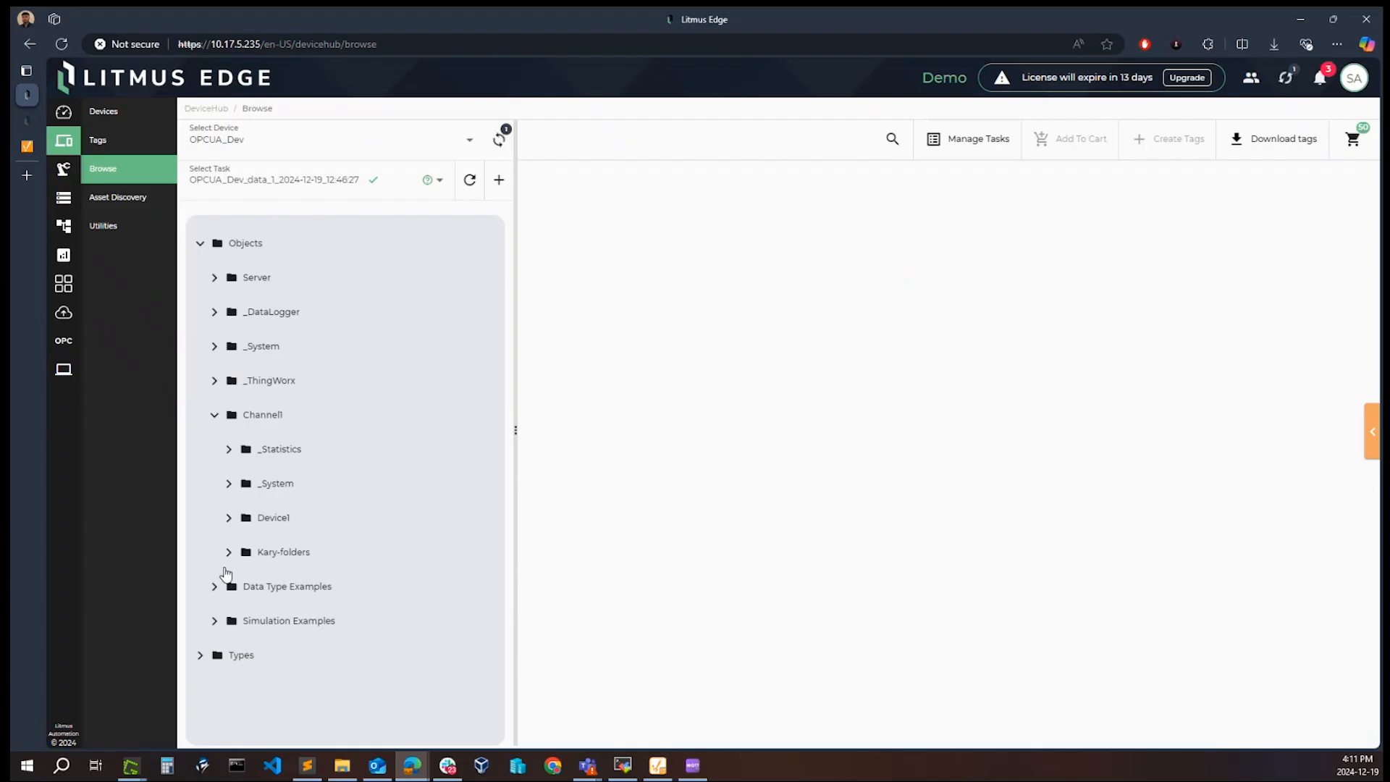
pyautogui.click(229, 517)
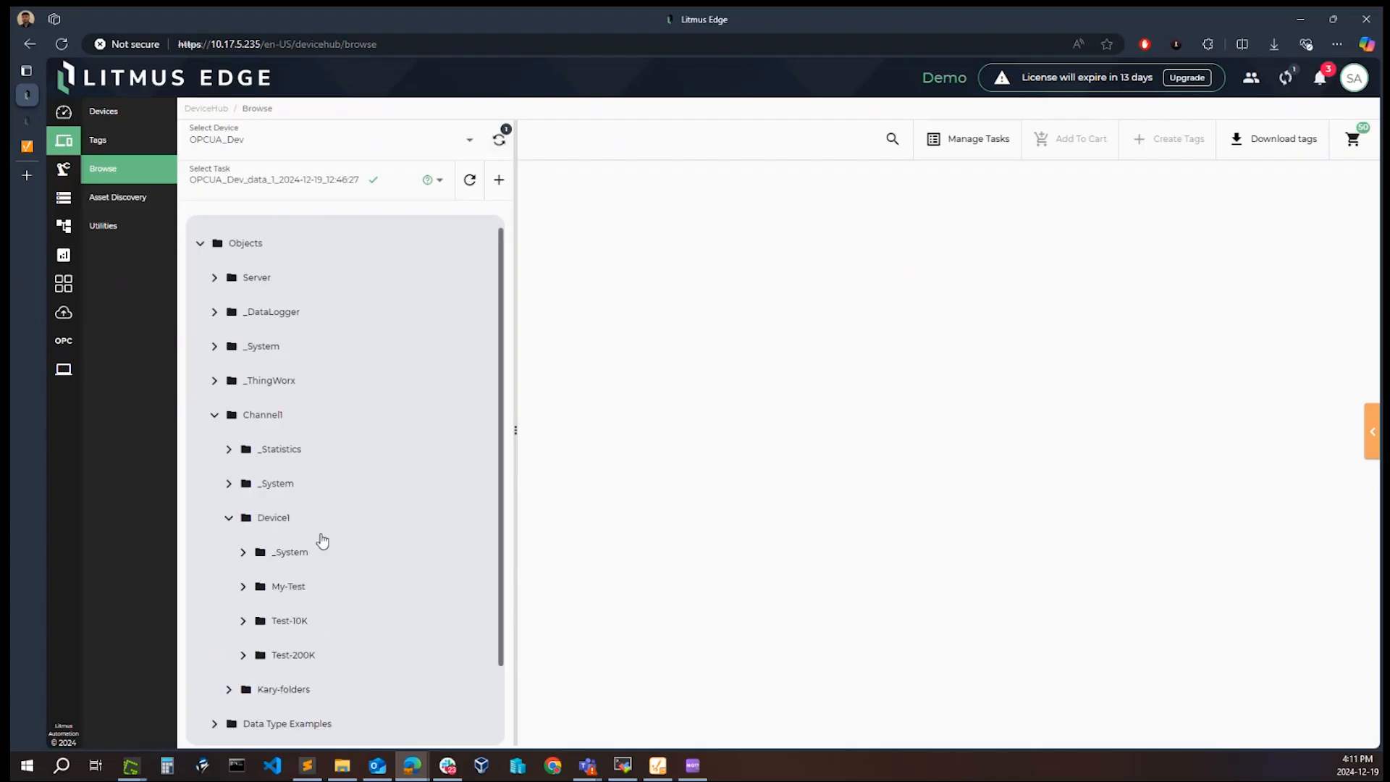
pyautogui.click(290, 657)
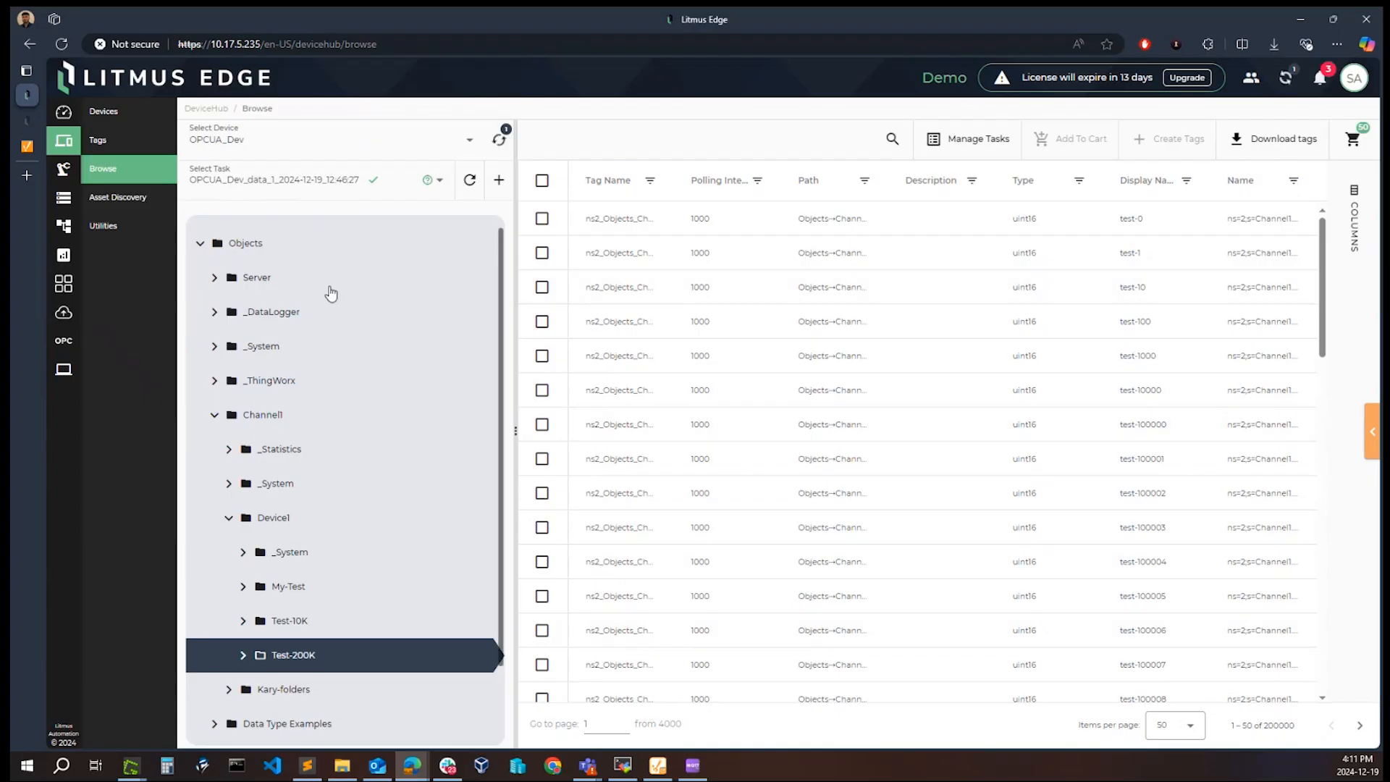
# Step: Open the tag search and set its search option to Contains
pyautogui.click(893, 142)
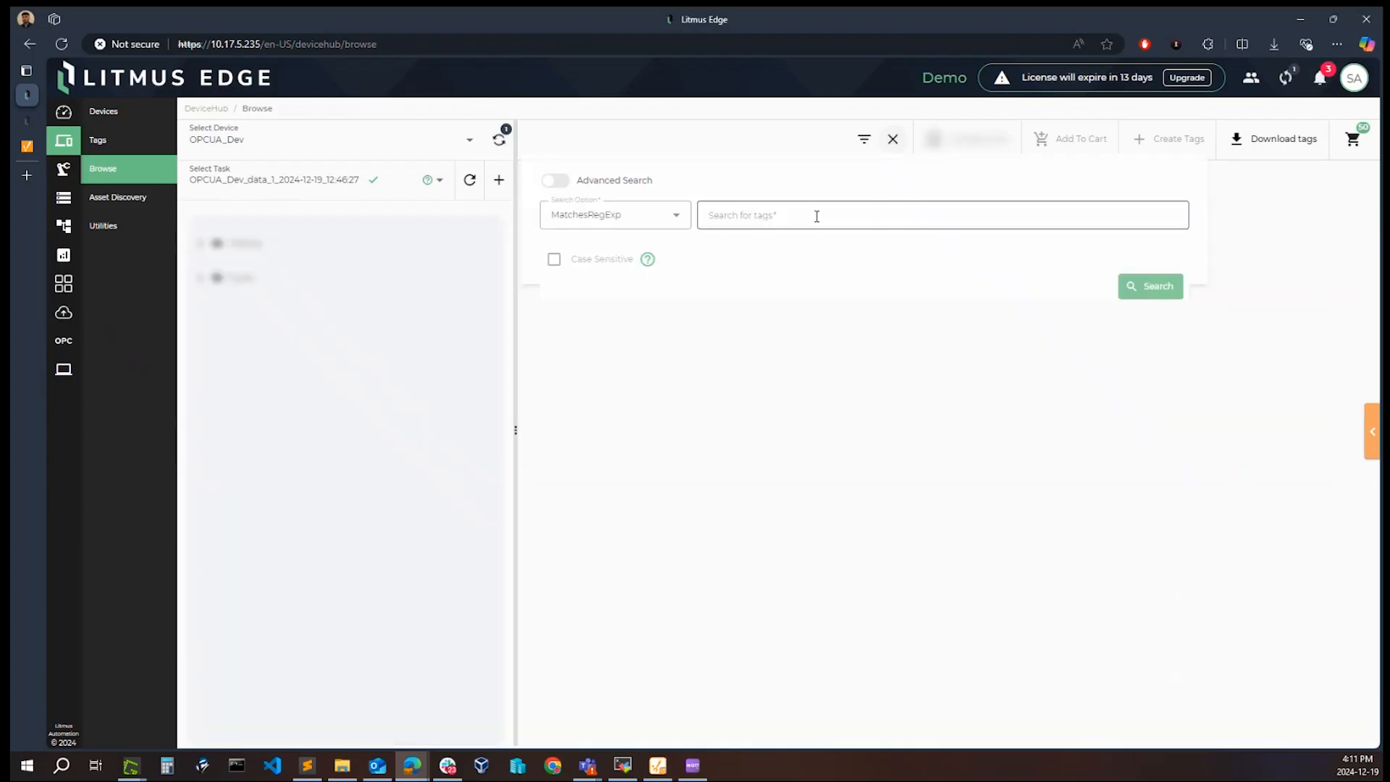
pyautogui.click(646, 220)
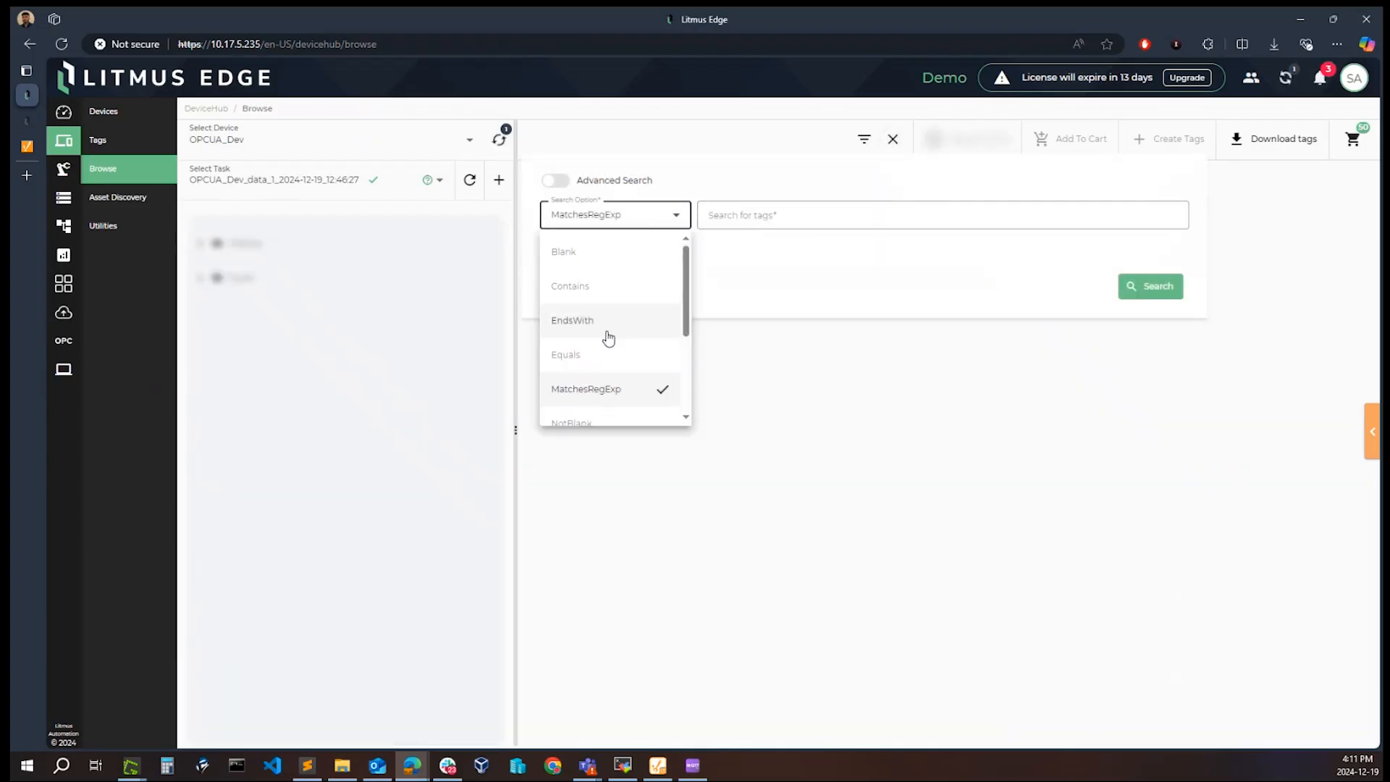
pyautogui.scroll(-3, 607, 341)
pyautogui.scroll(3, 609, 354)
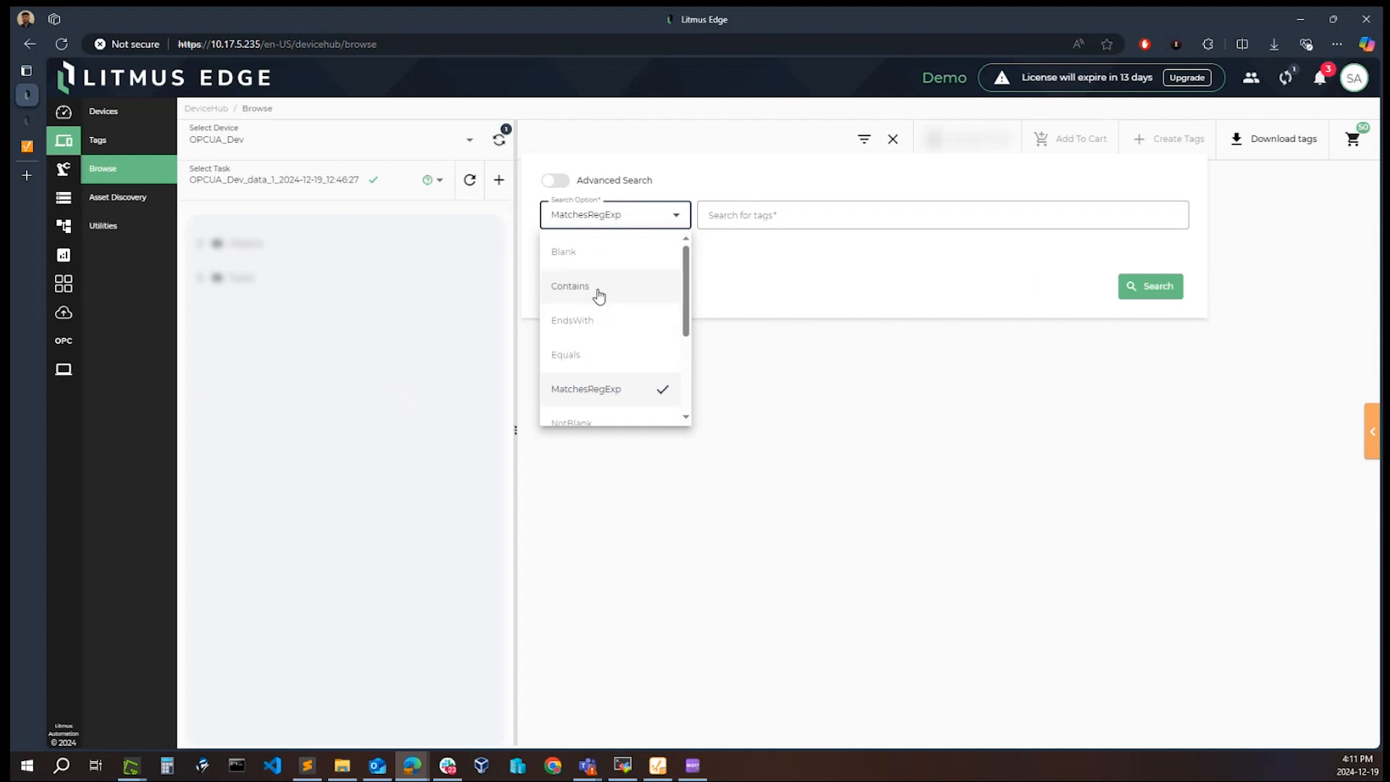
pyautogui.click(599, 297)
# Step: Run an advanced search for the Test-200K tags using the Tag Name field with the Contains option
pyautogui.click(563, 185)
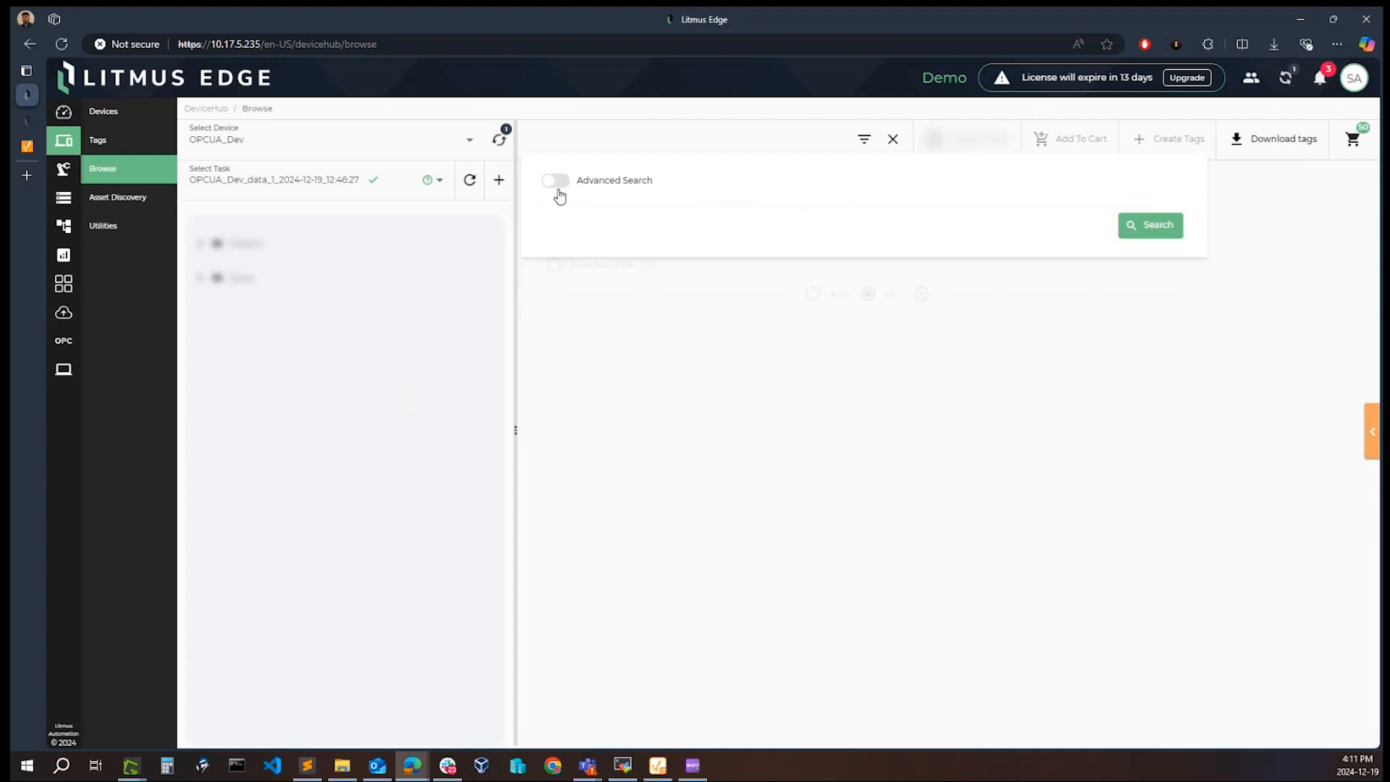
pyautogui.click(600, 224)
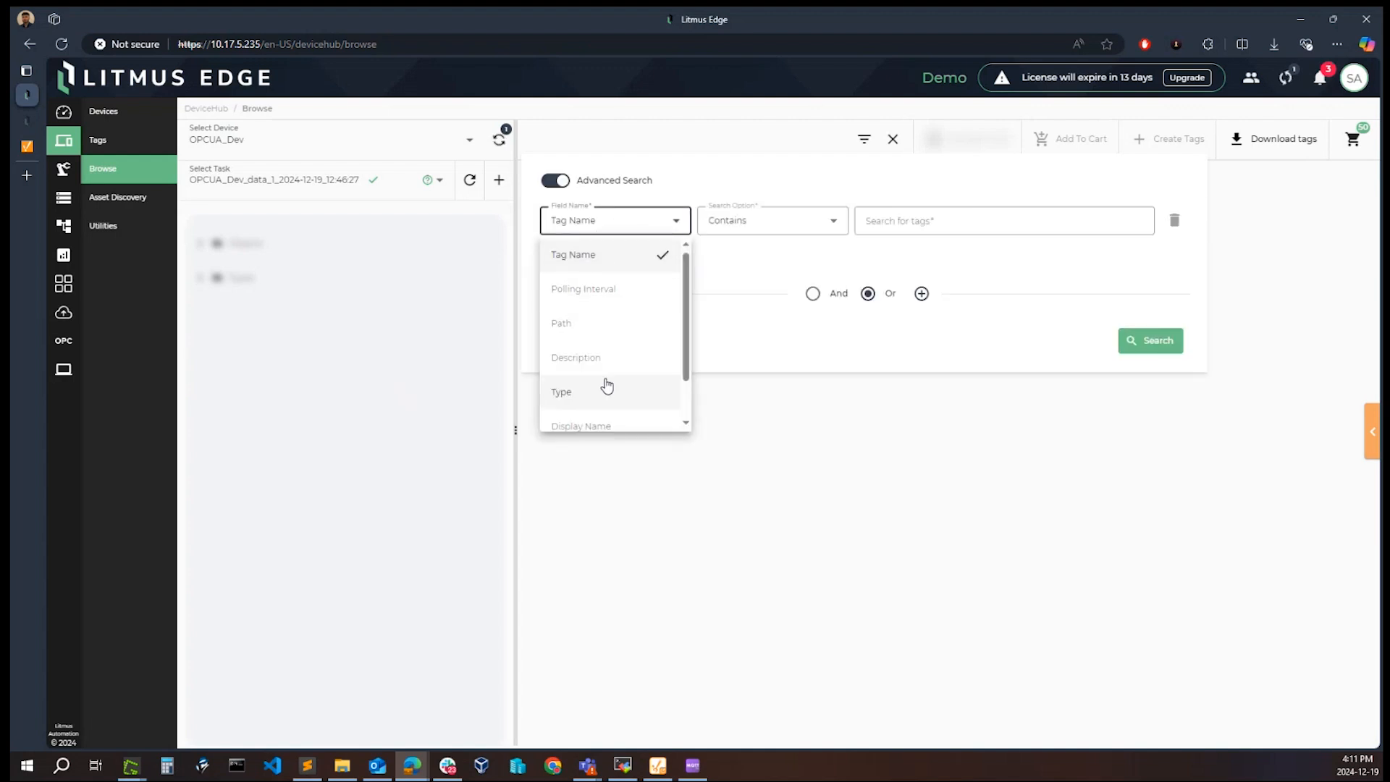
pyautogui.scroll(-2, 606, 335)
pyautogui.click(627, 351)
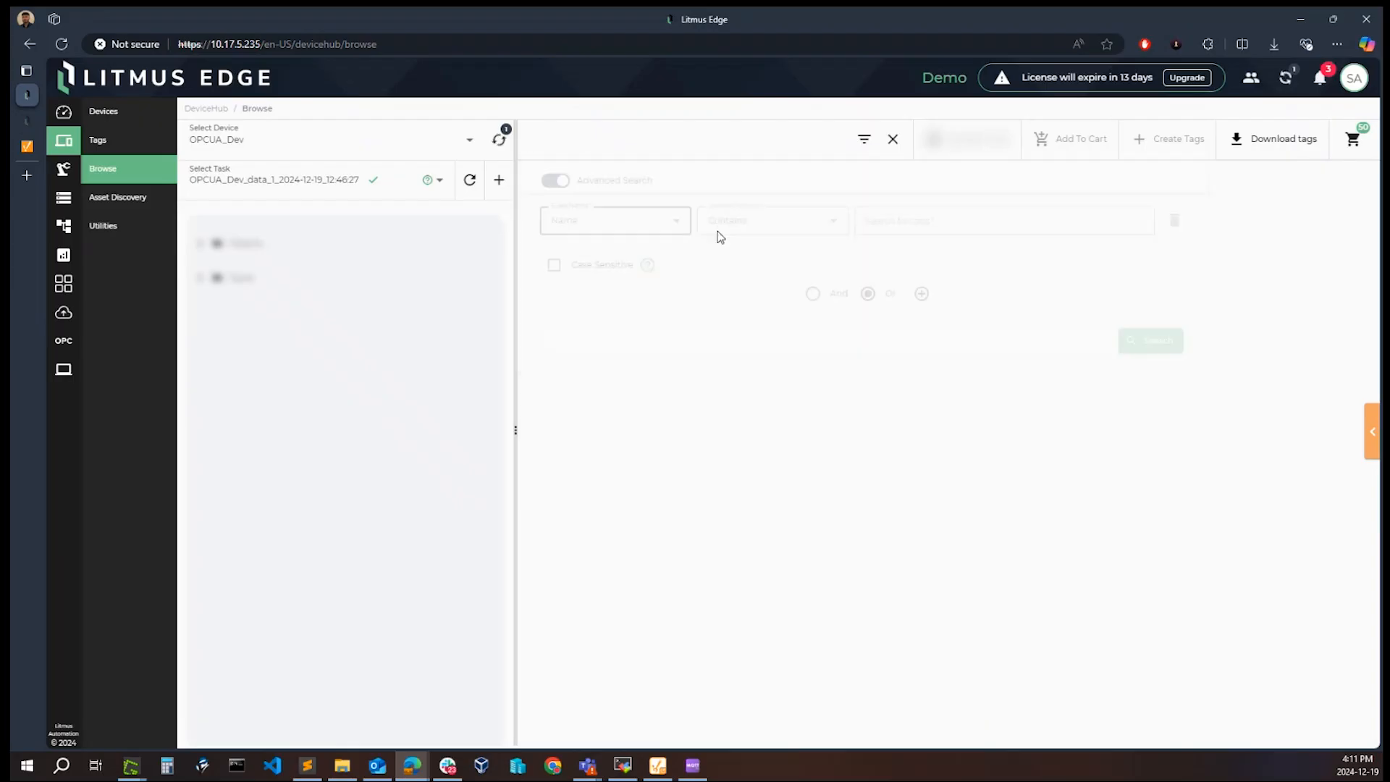
pyautogui.click(863, 142)
pyautogui.click(950, 224)
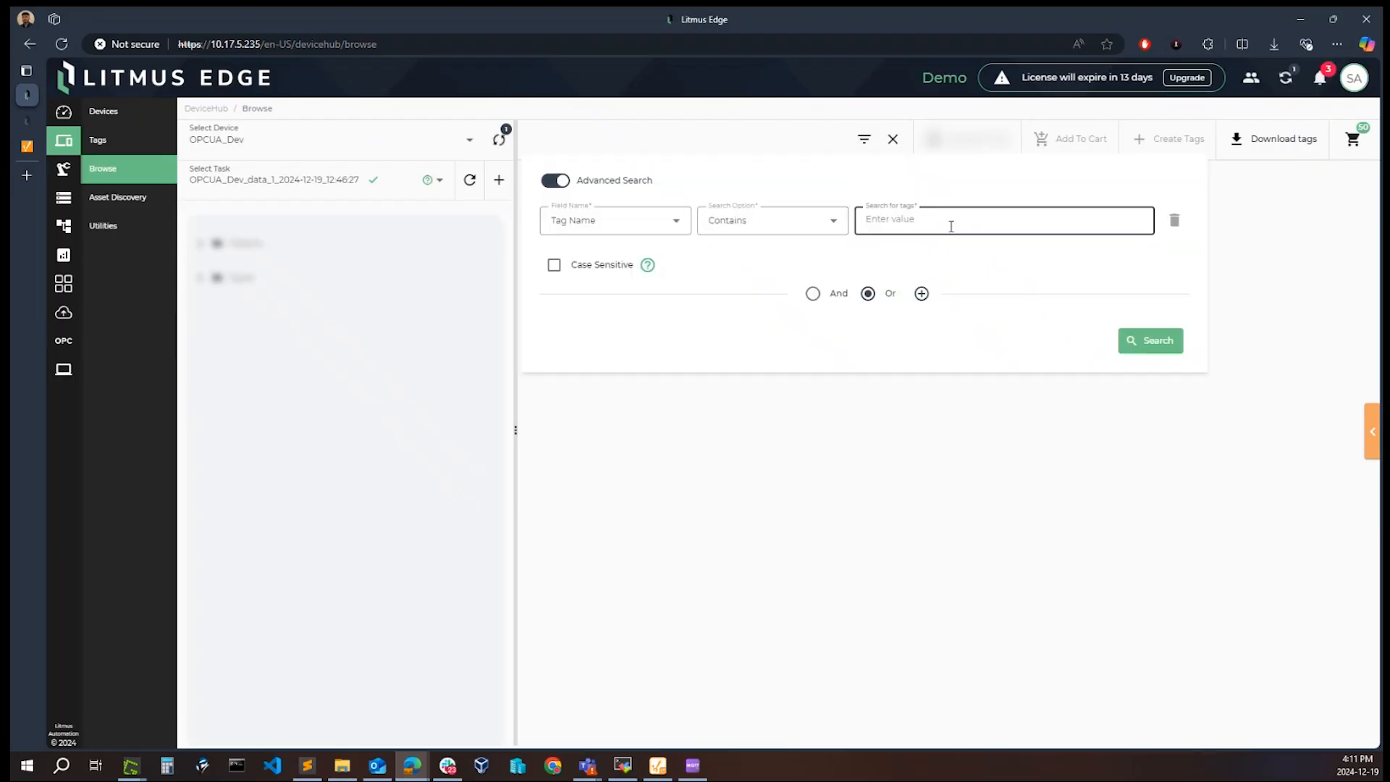
pyautogui.write('Test-200k')
pyautogui.click(1156, 354)
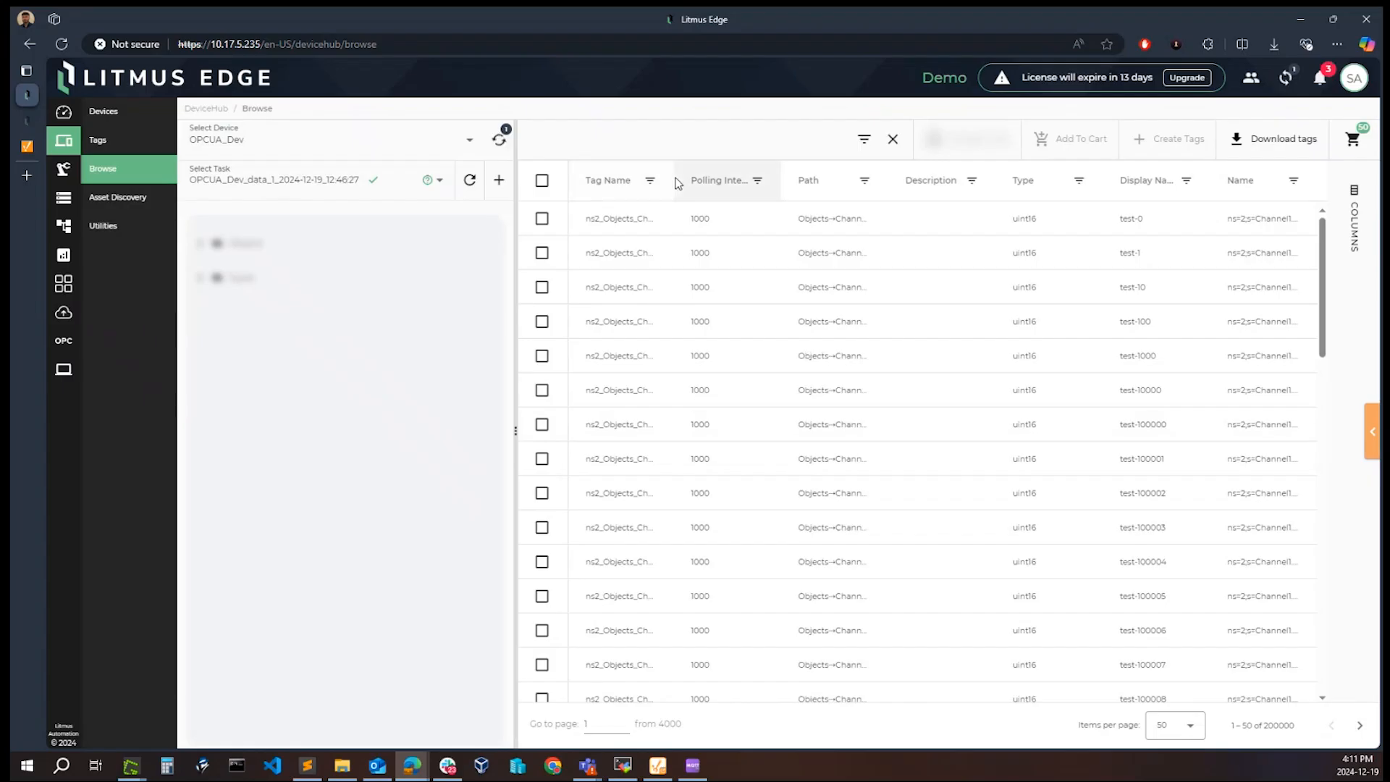
# Step: Widen the Tag Name and Path columns to read the full values, and view the remaining columns
pyautogui.moveTo(681, 177); pyautogui.dragTo(858, 176)
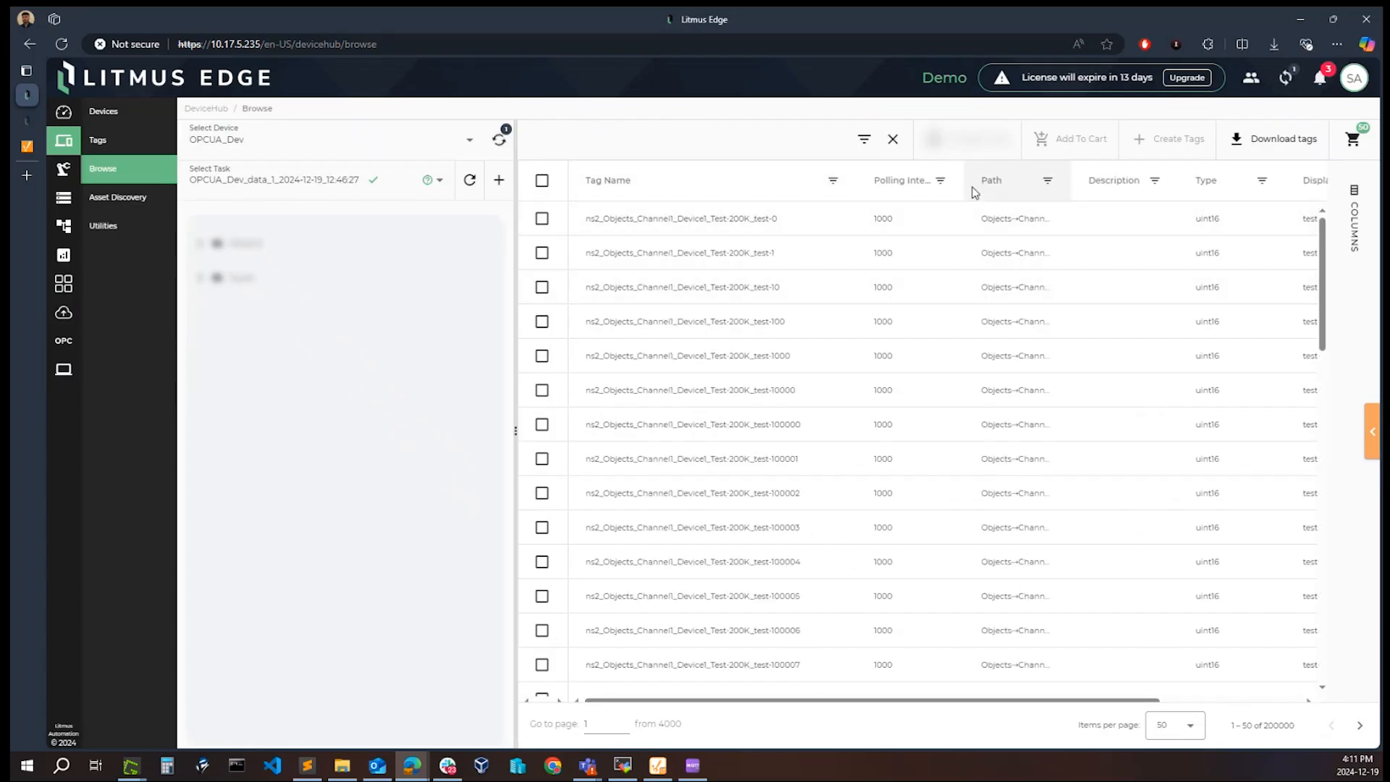
pyautogui.moveTo(1070, 181); pyautogui.dragTo(1247, 182)
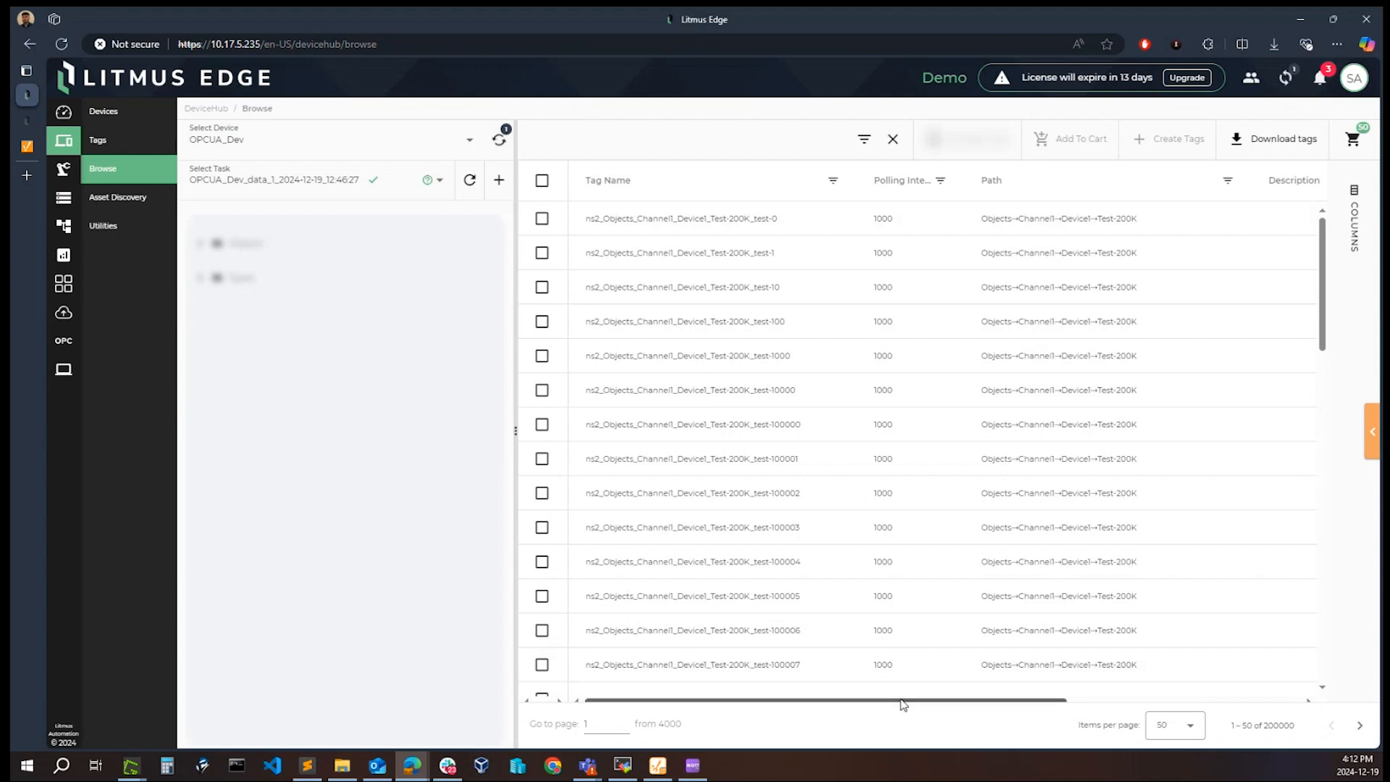
pyautogui.moveTo(941, 700); pyautogui.dragTo(1174, 700)
# Step: Set the results to 1000 items per page and add all tags on the page to the cart
pyautogui.click(1193, 728)
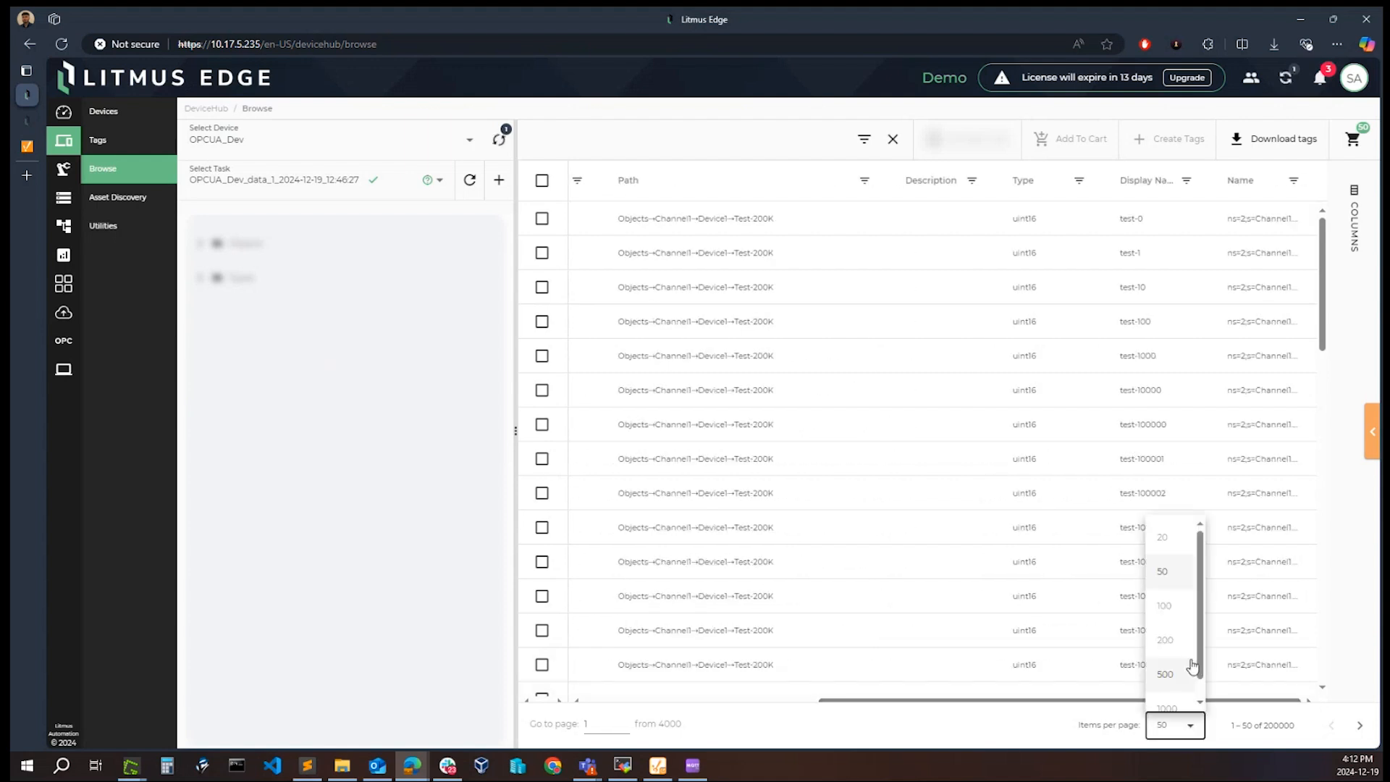
pyautogui.click(1167, 691)
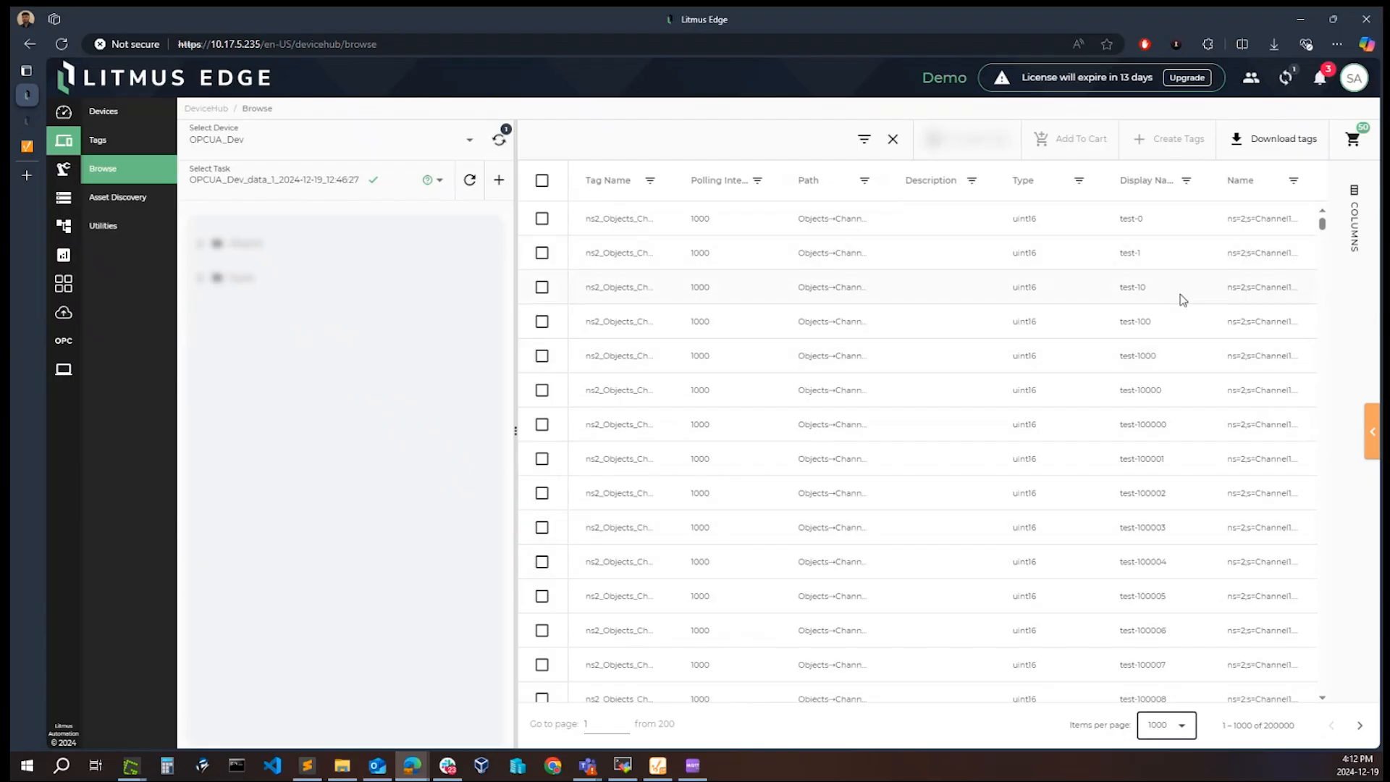
pyautogui.click(542, 180)
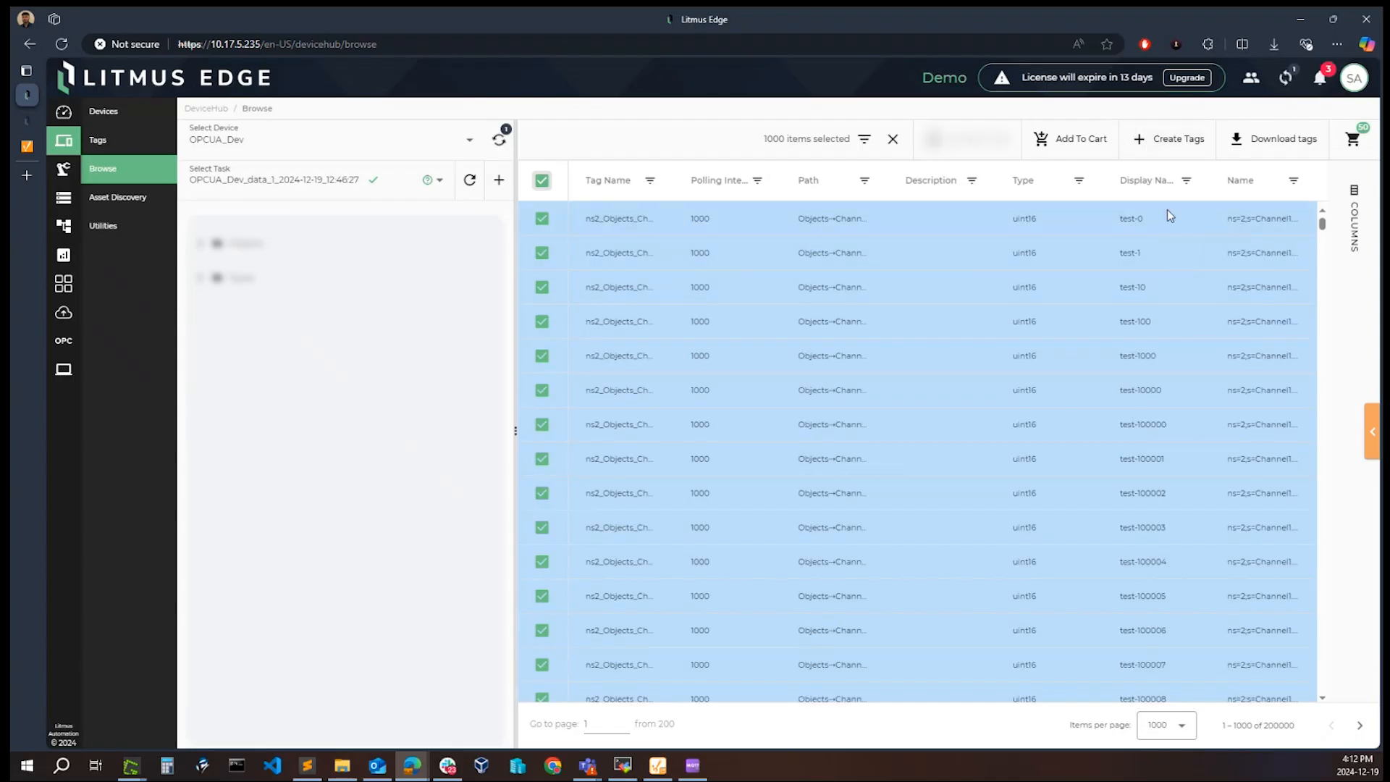
pyautogui.click(1069, 142)
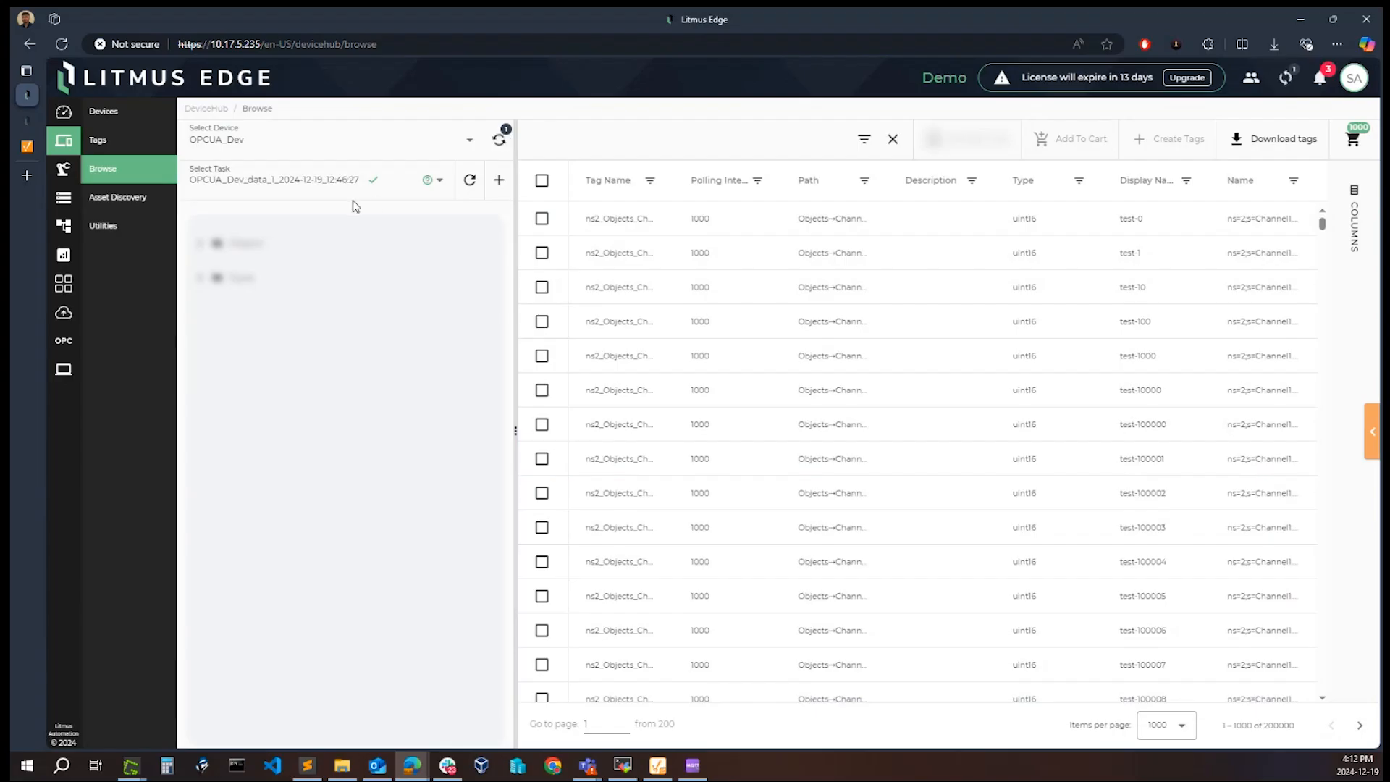
# Step: Close the search and add all selectable tags listed for the My-Test folder under Objects, Channel1, Device1 to the cart
pyautogui.click(892, 139)
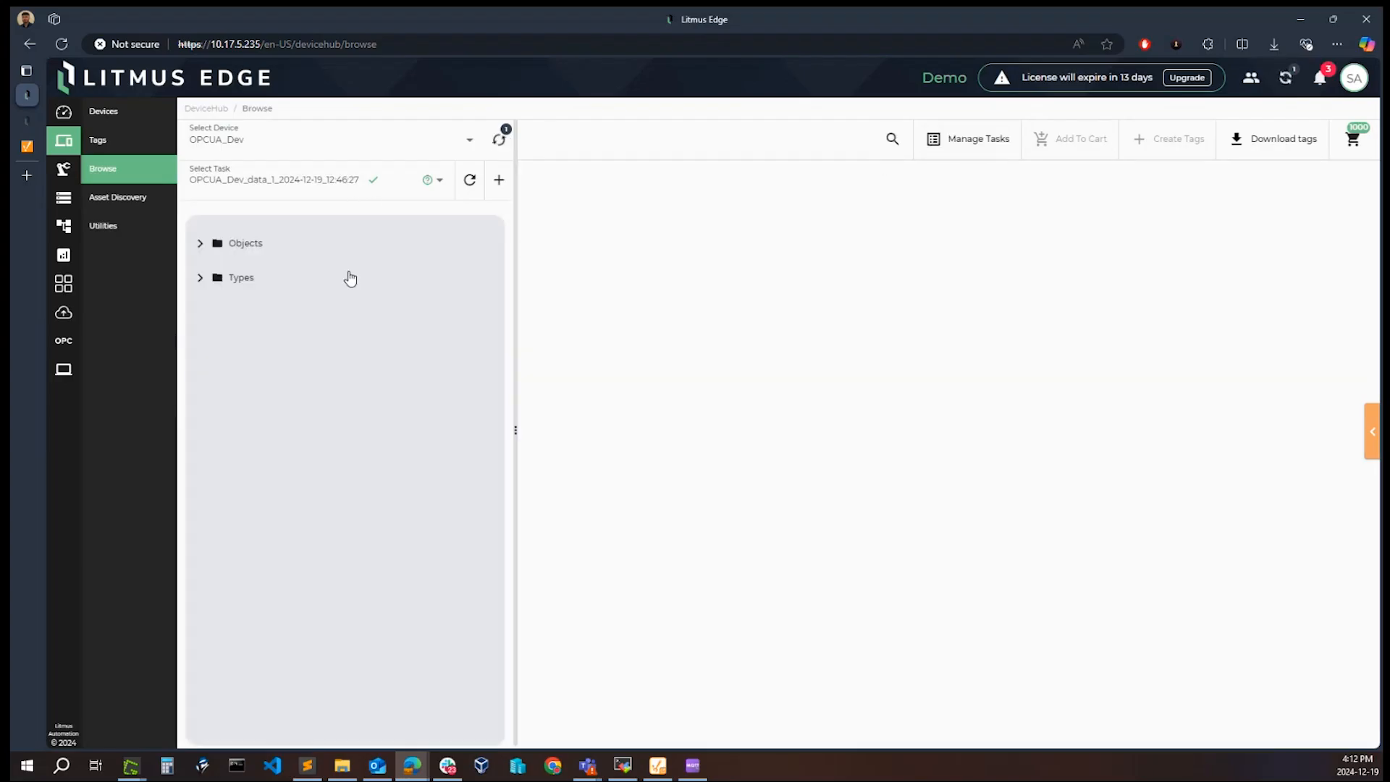
pyautogui.click(201, 244)
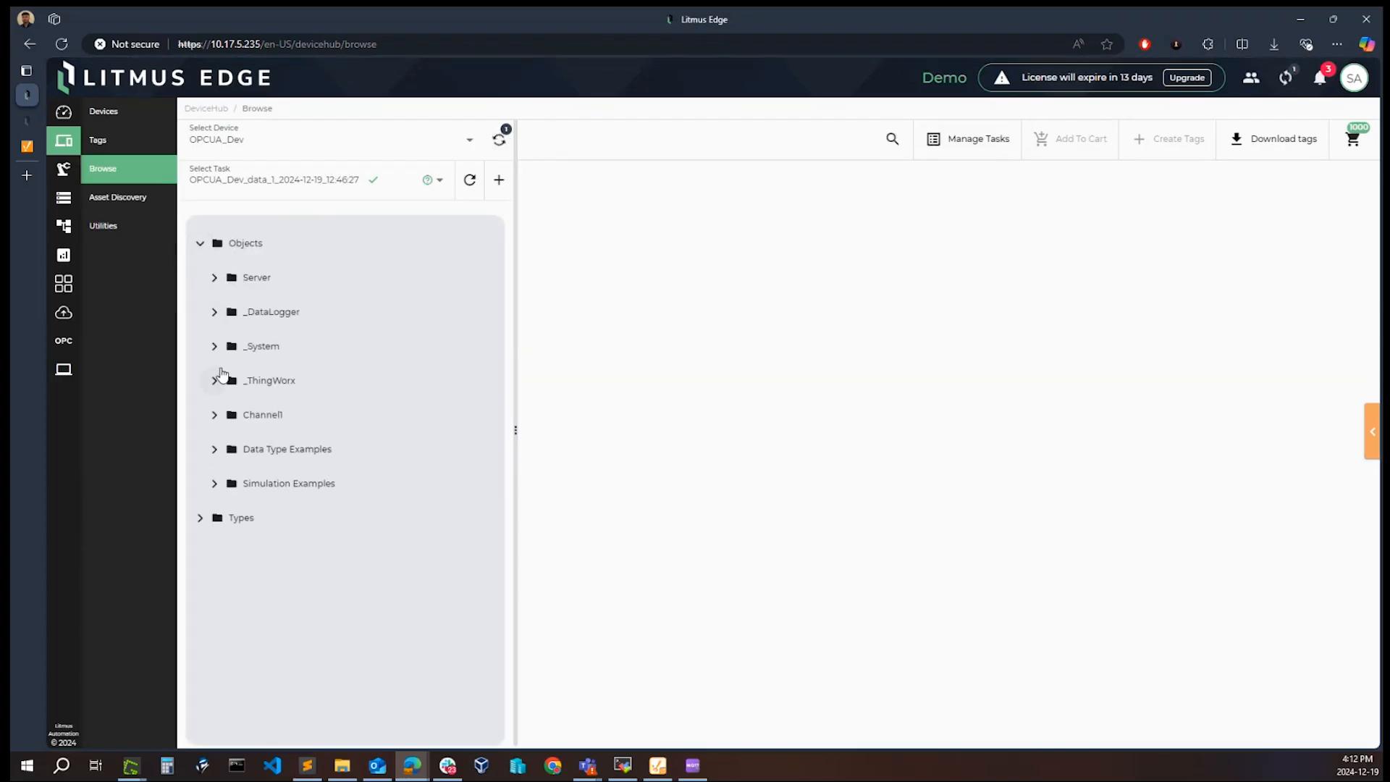
pyautogui.click(214, 415)
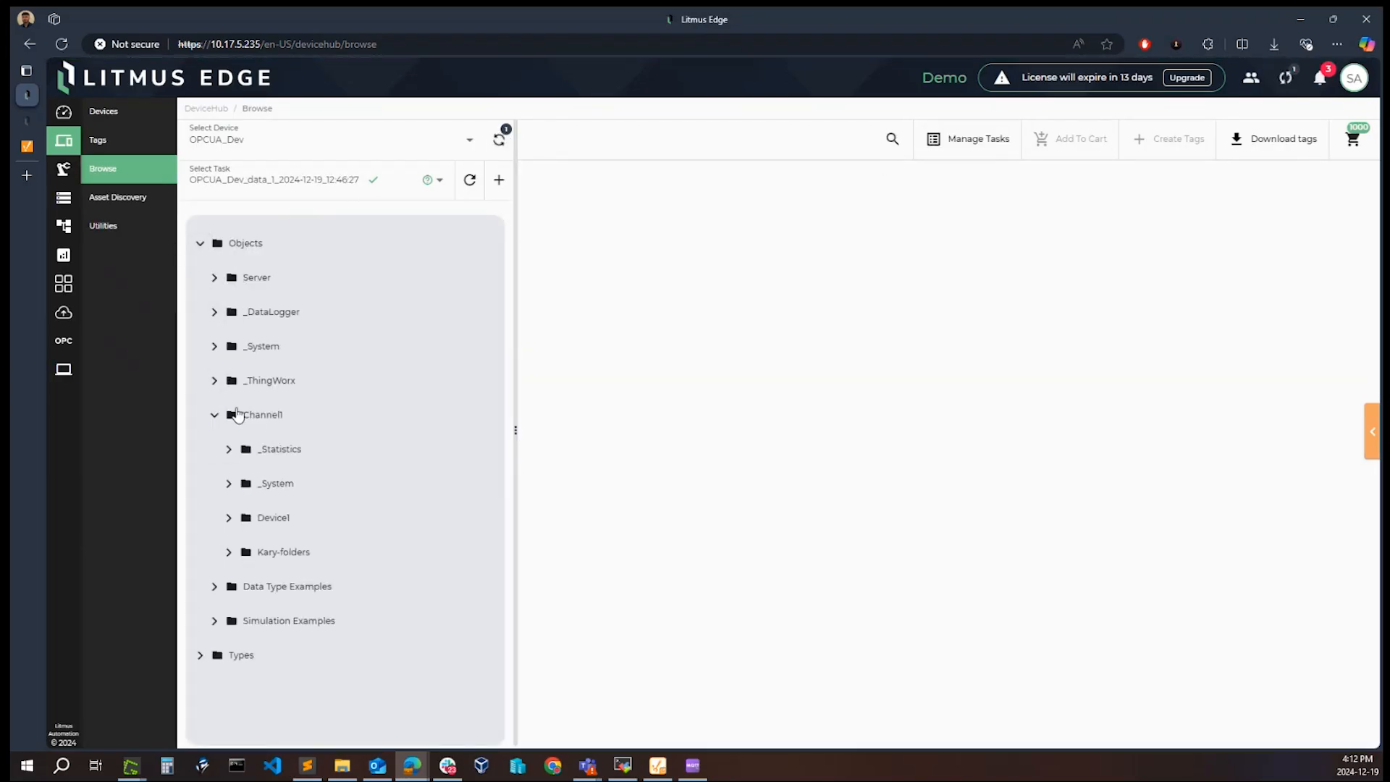
pyautogui.click(236, 518)
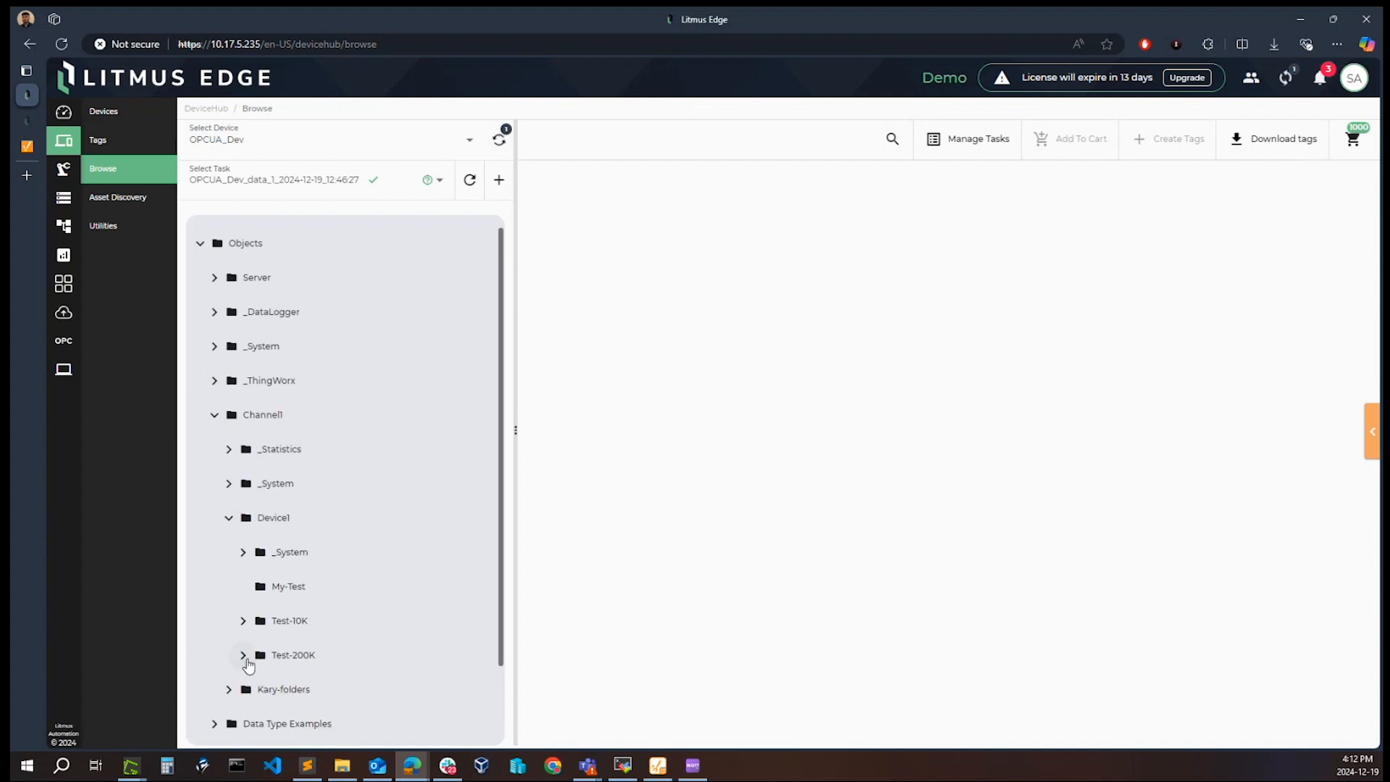
pyautogui.click(288, 587)
pyautogui.click(542, 180)
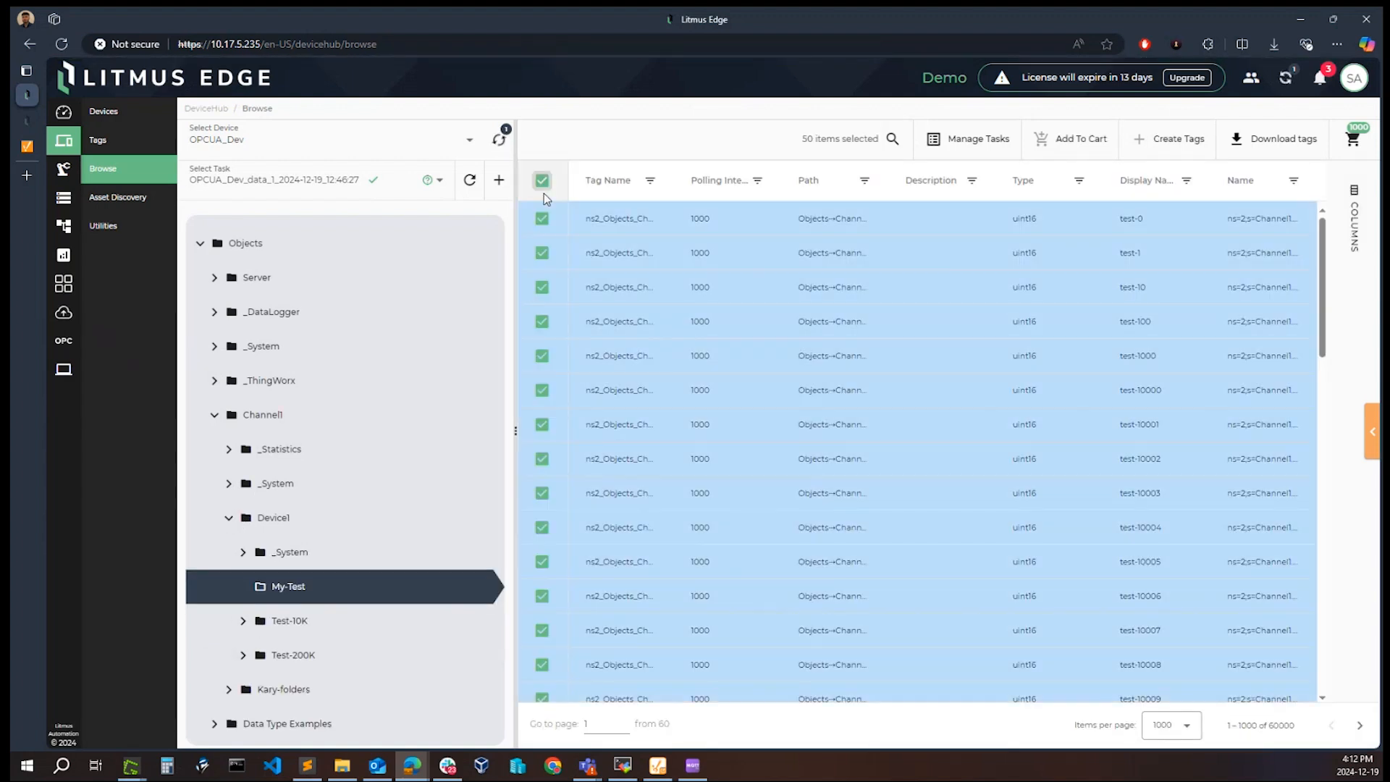
pyautogui.click(1068, 162)
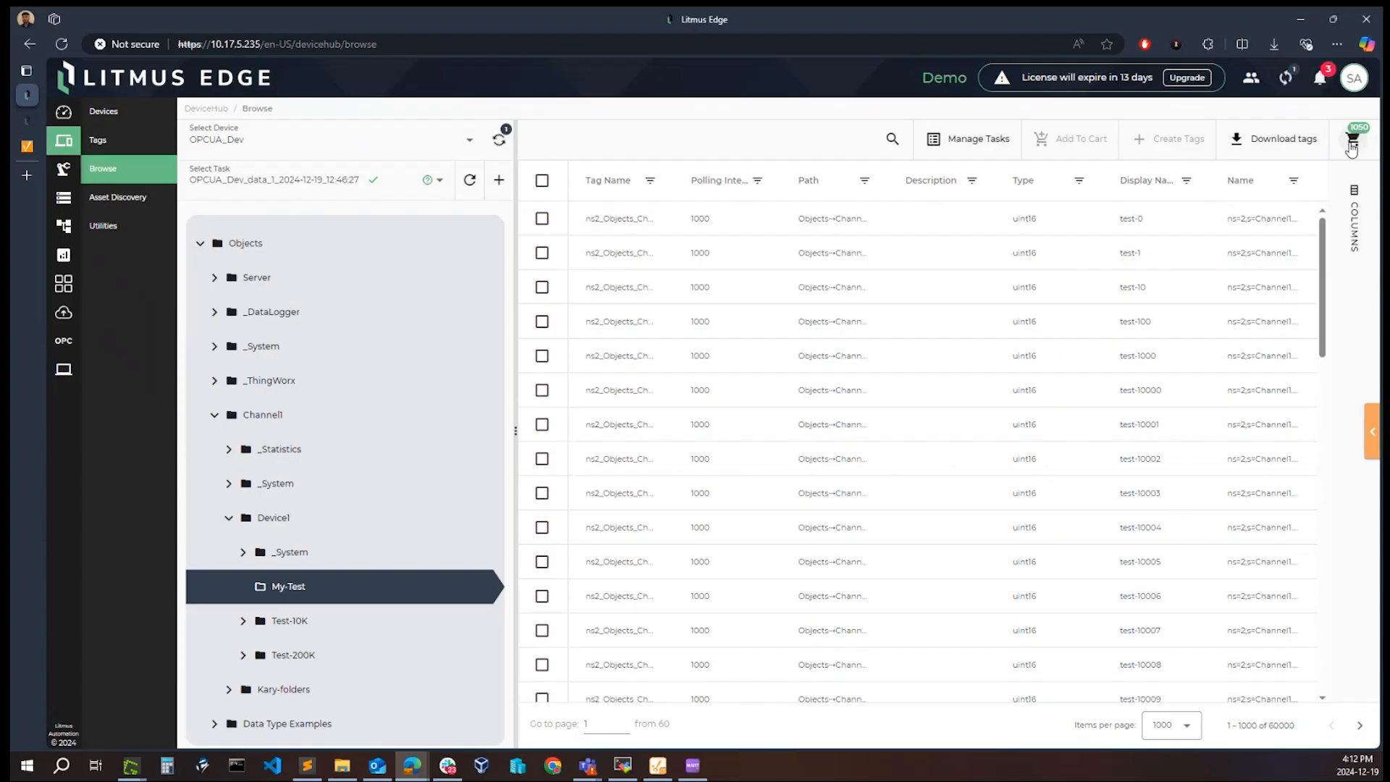
# Step: Open the cart and delete the first two OPCUA_Dev tags, test-0 and test-1, from it
pyautogui.click(1352, 143)
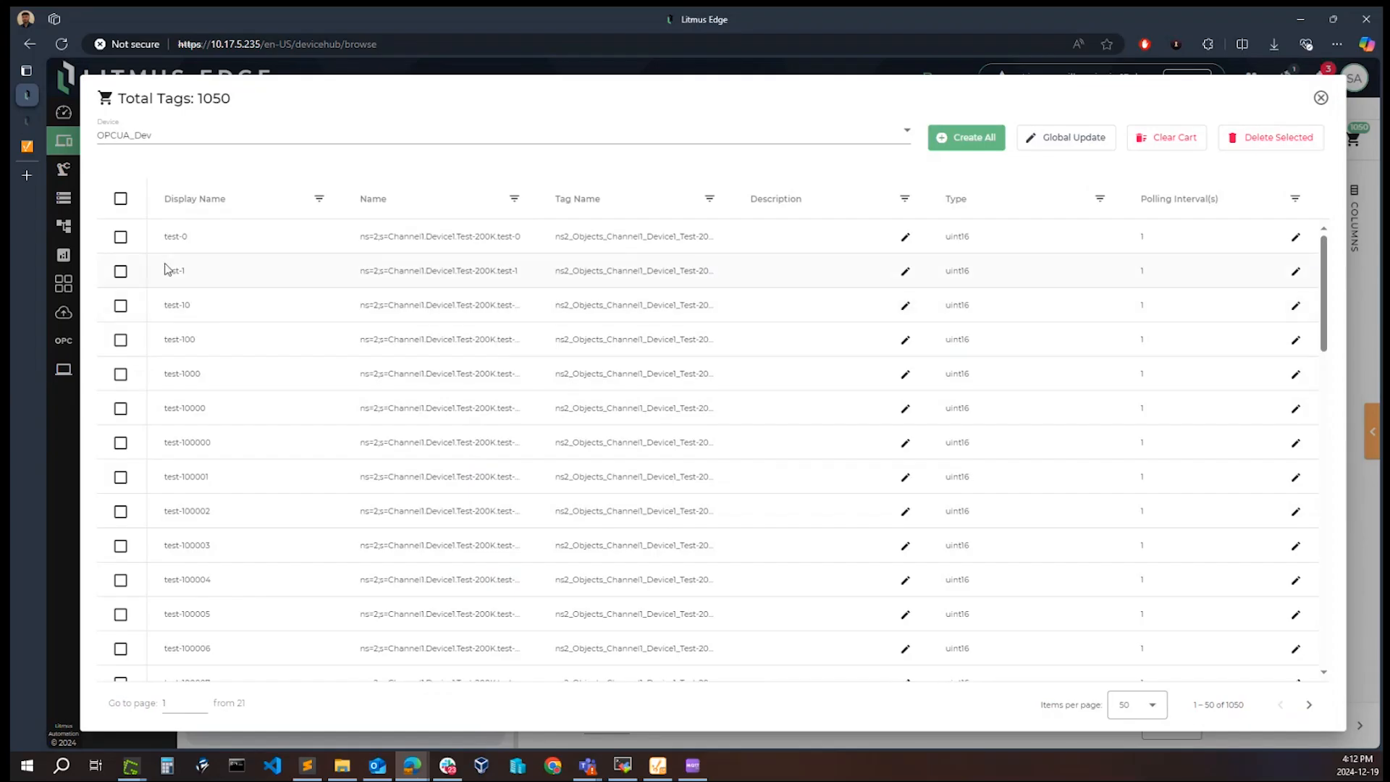
pyautogui.click(120, 237)
pyautogui.click(120, 271)
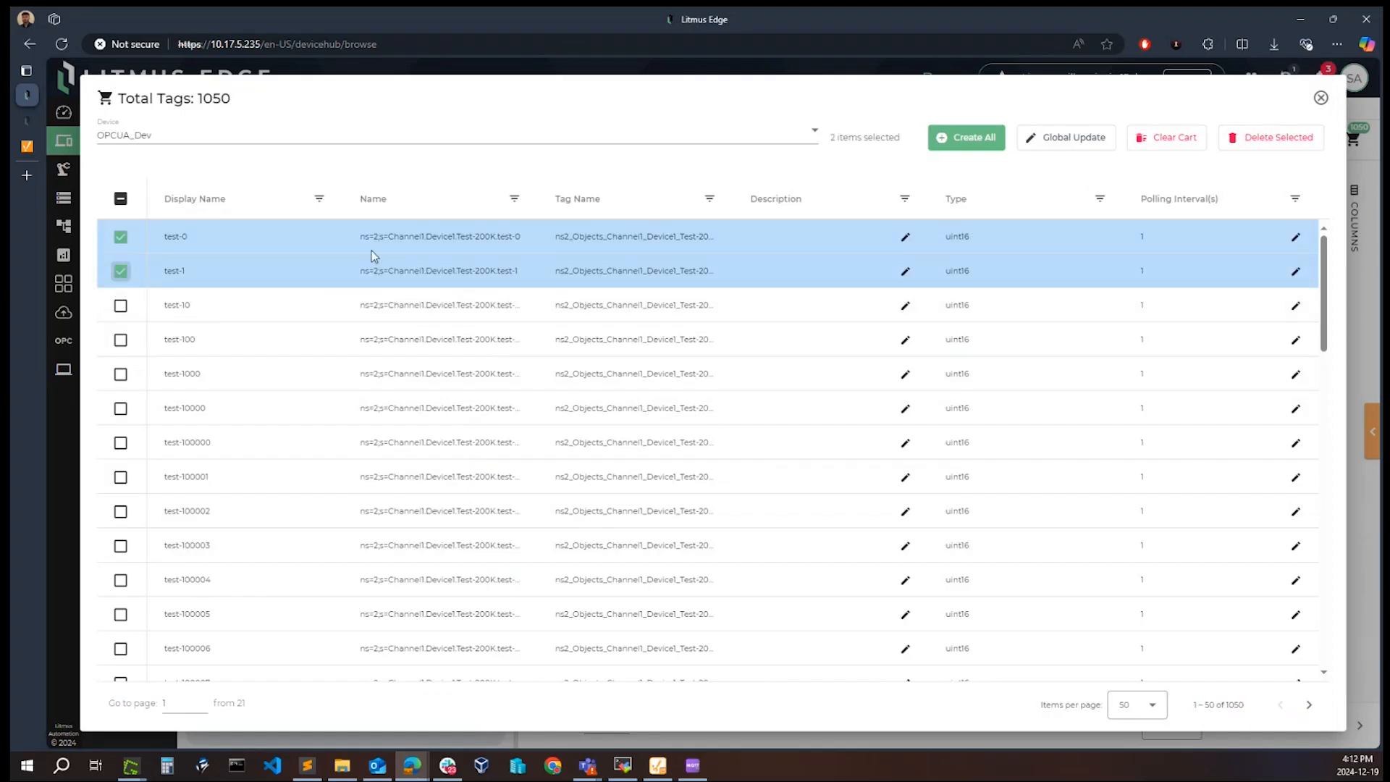
pyautogui.click(1281, 137)
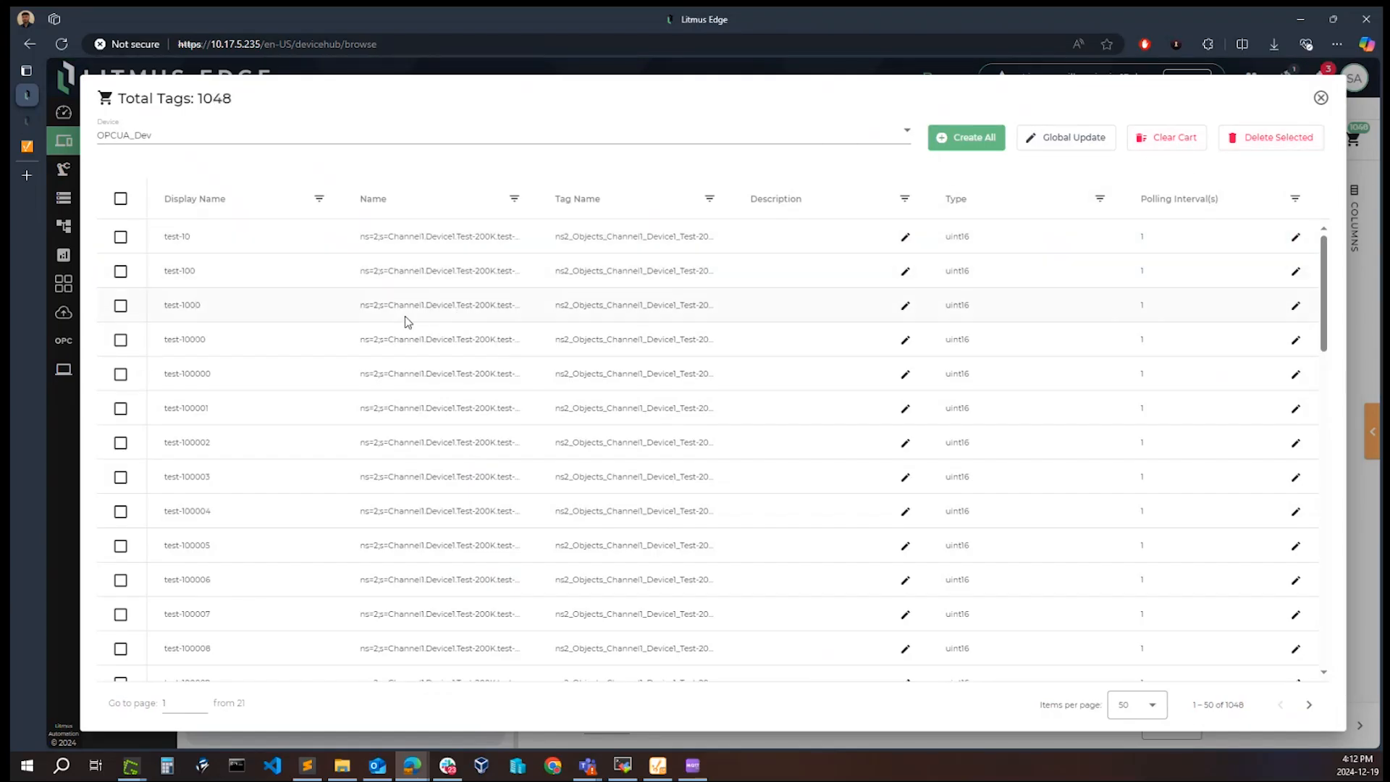
# Step: Apply a global update that sets the polling interval of all tags in the cart to 10
pyautogui.click(1061, 142)
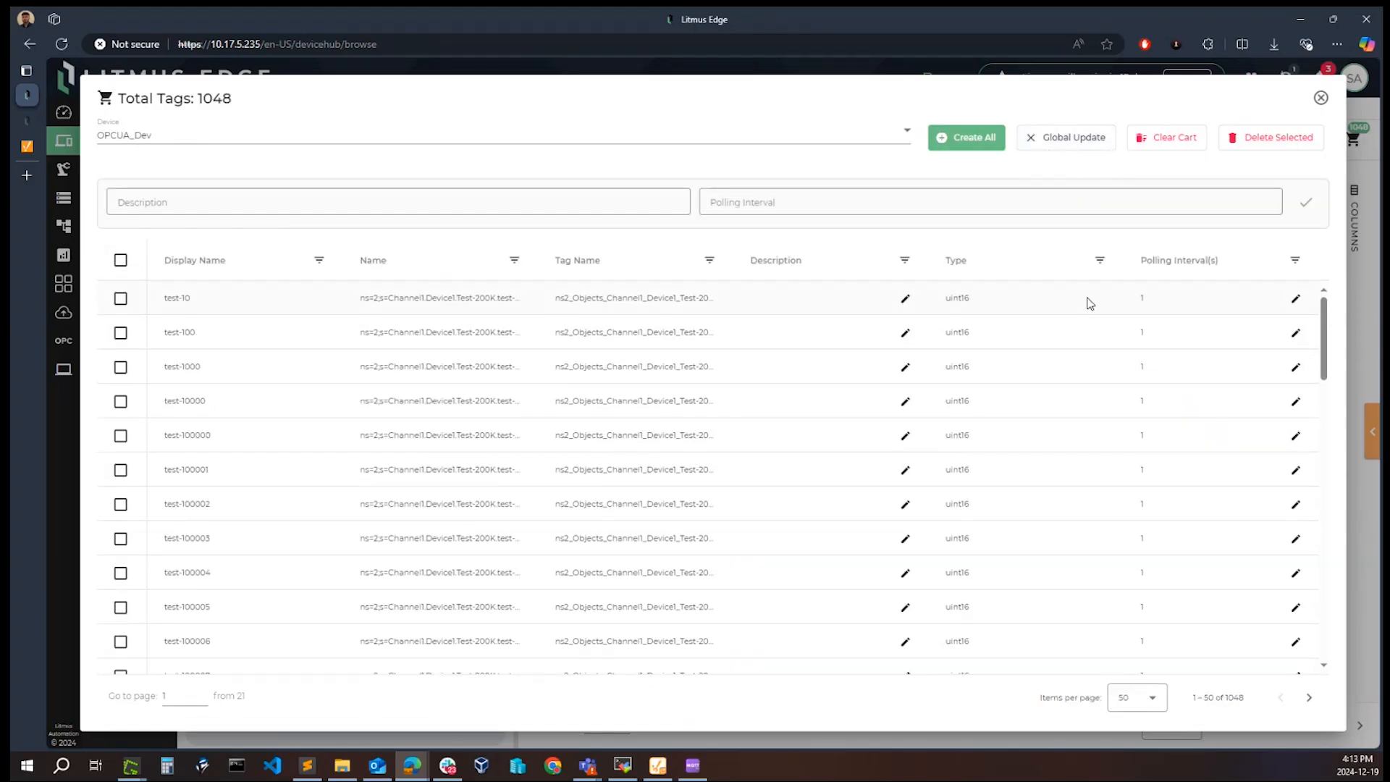
pyautogui.click(793, 205)
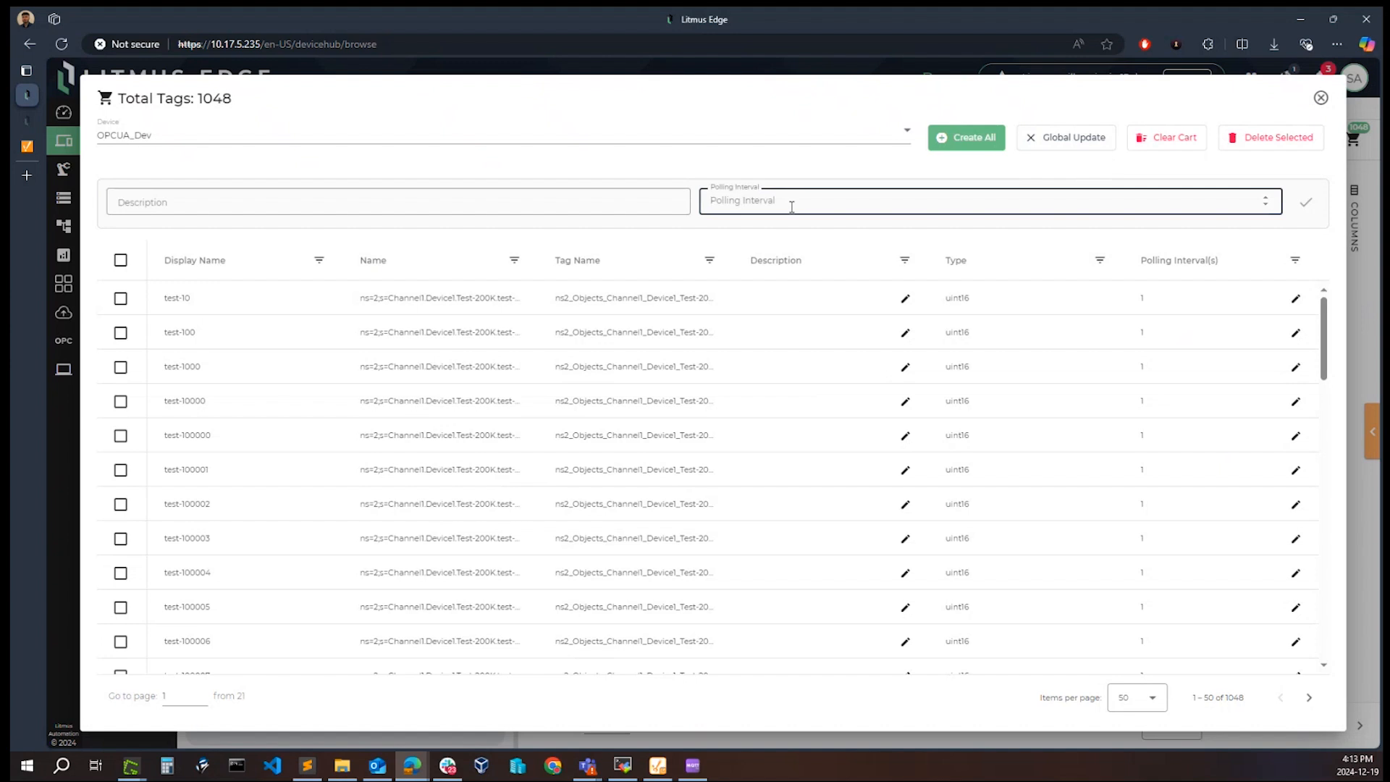
pyautogui.write('10')
pyautogui.click(1304, 204)
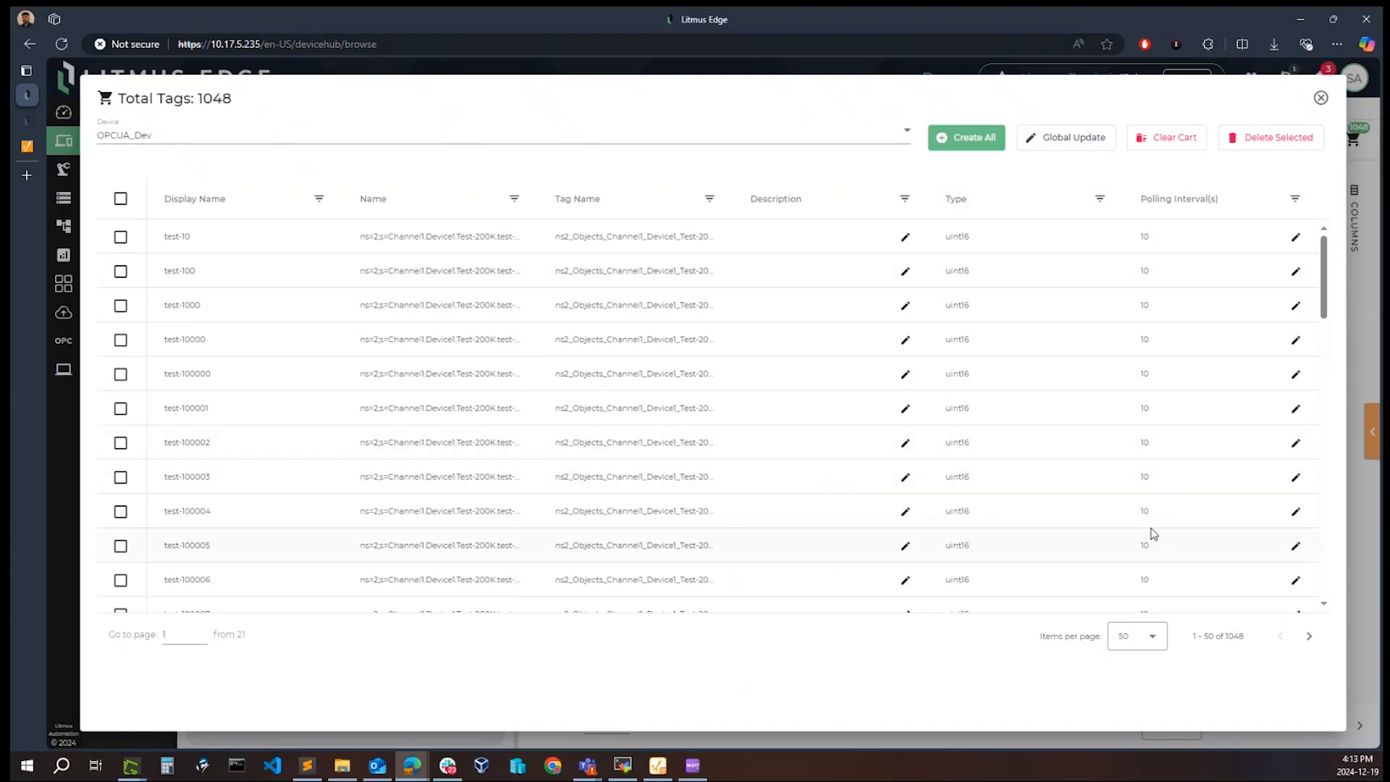
# Step: Create all tags in the cart, check the creation results, and go to the Tags page
pyautogui.click(961, 142)
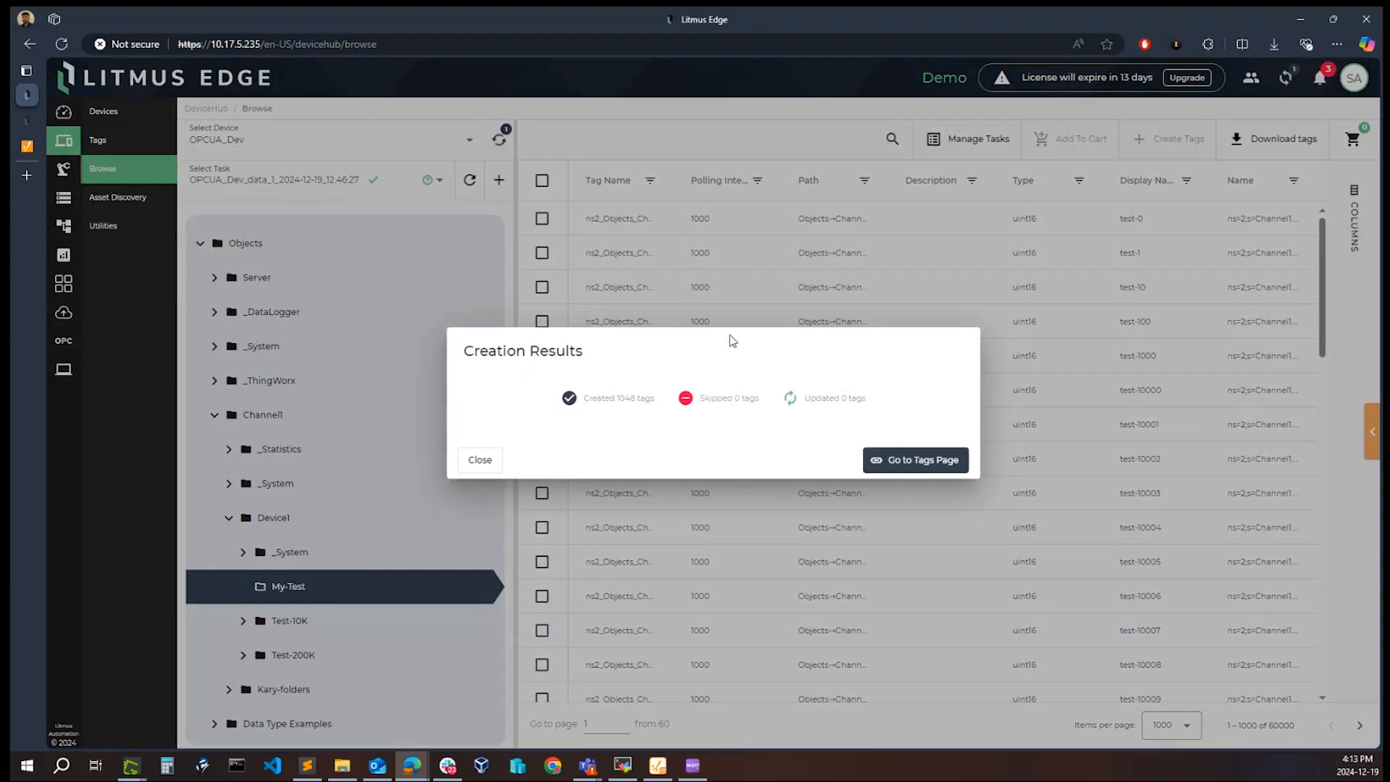
pyautogui.moveTo(655, 399); pyautogui.dragTo(616, 398)
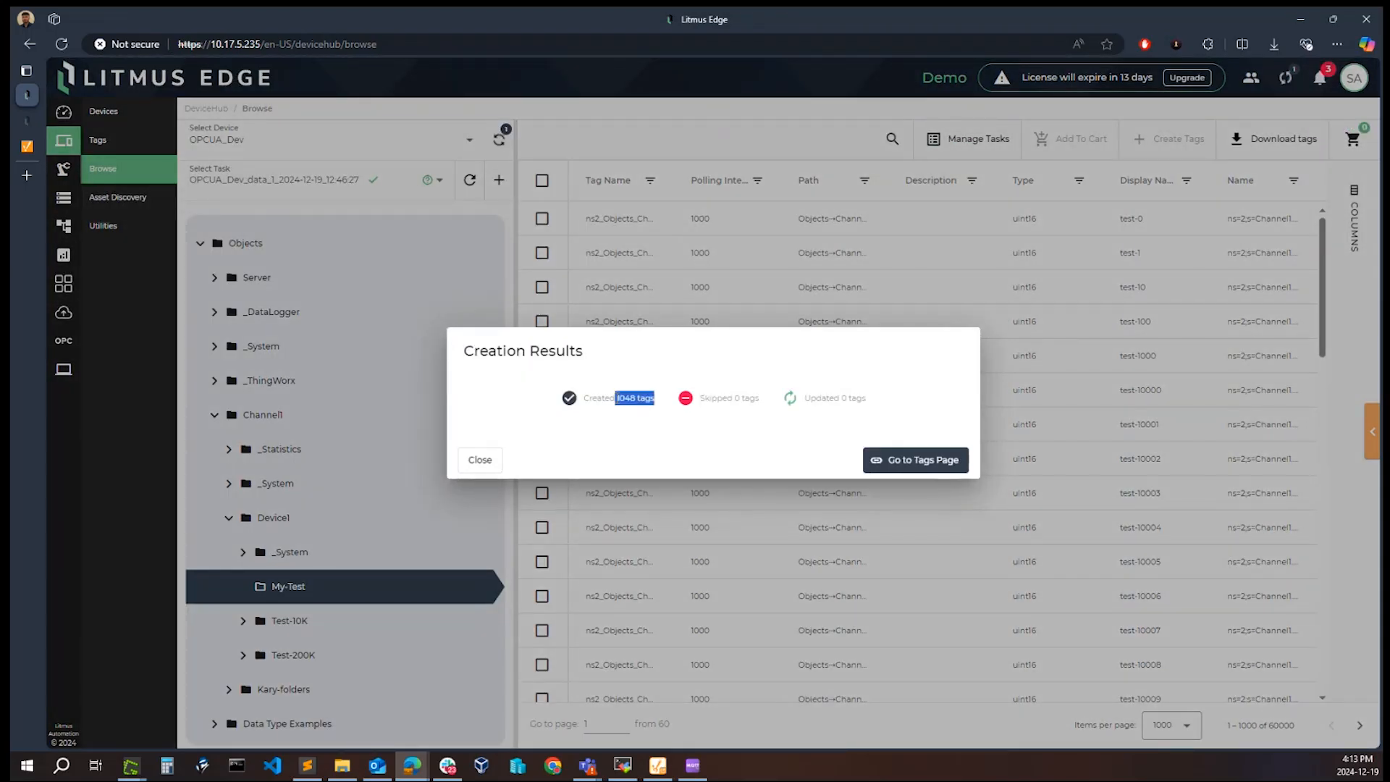
pyautogui.click(637, 434)
pyautogui.click(918, 464)
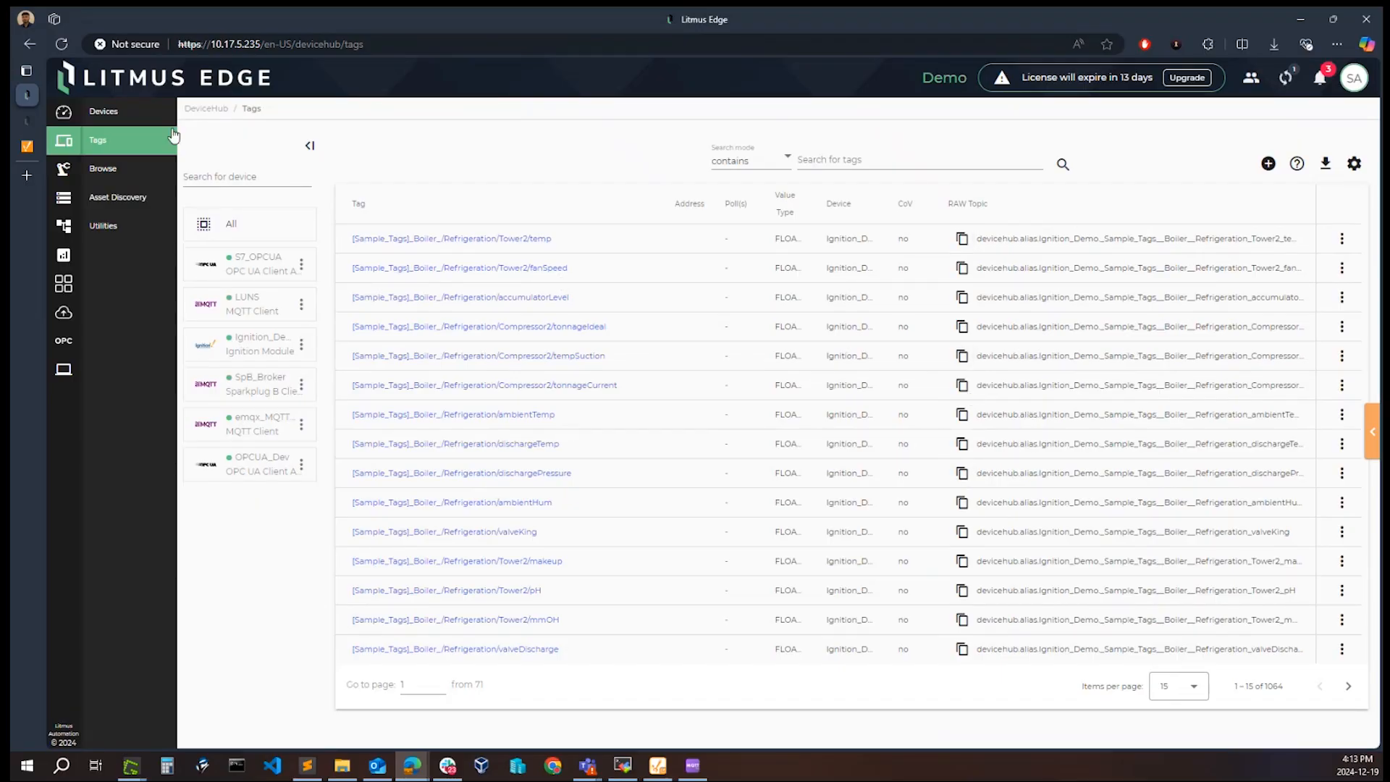
# Step: Return to browsing and examine the Objects folder of S7_OPCUA, widening the folder tree and the Type and Tag Name columns
pyautogui.click(112, 174)
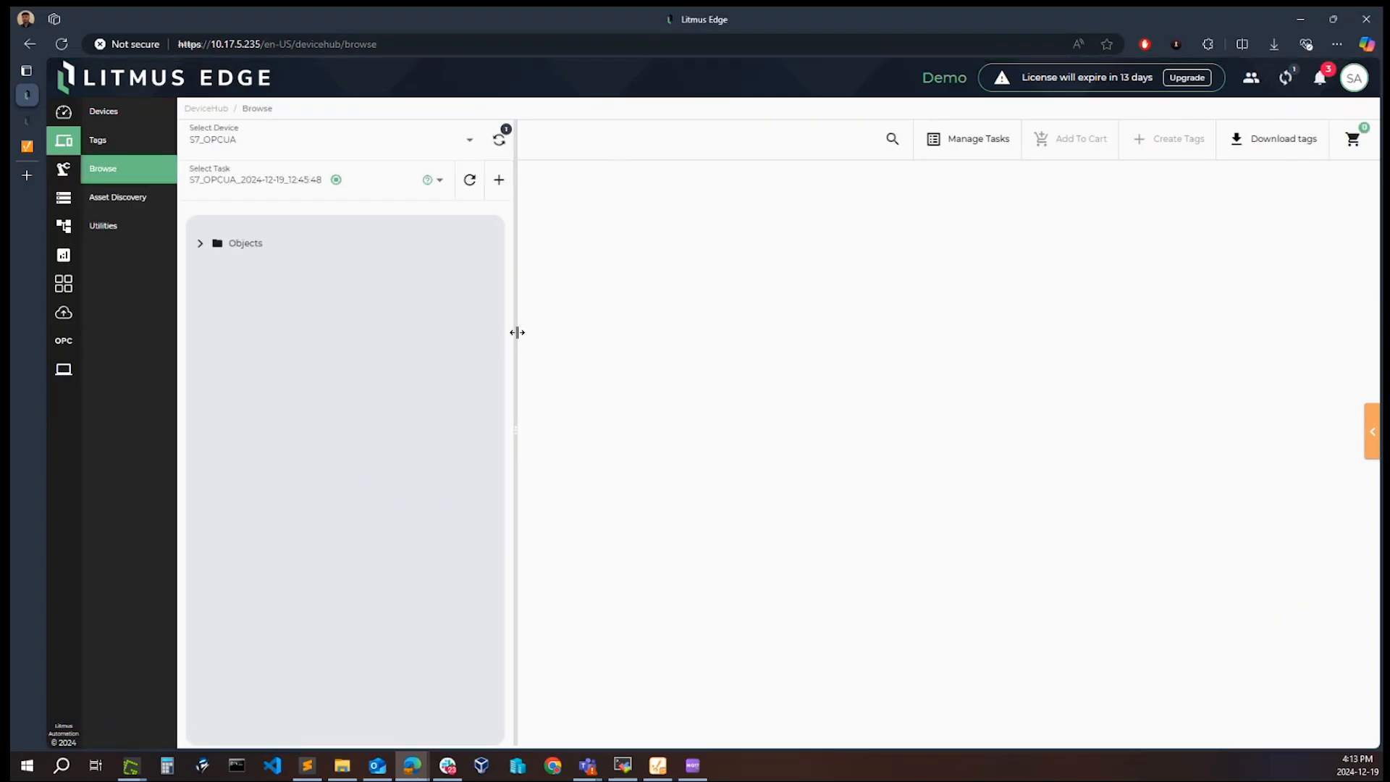
pyautogui.moveTo(515, 333); pyautogui.dragTo(604, 333)
pyautogui.click(217, 245)
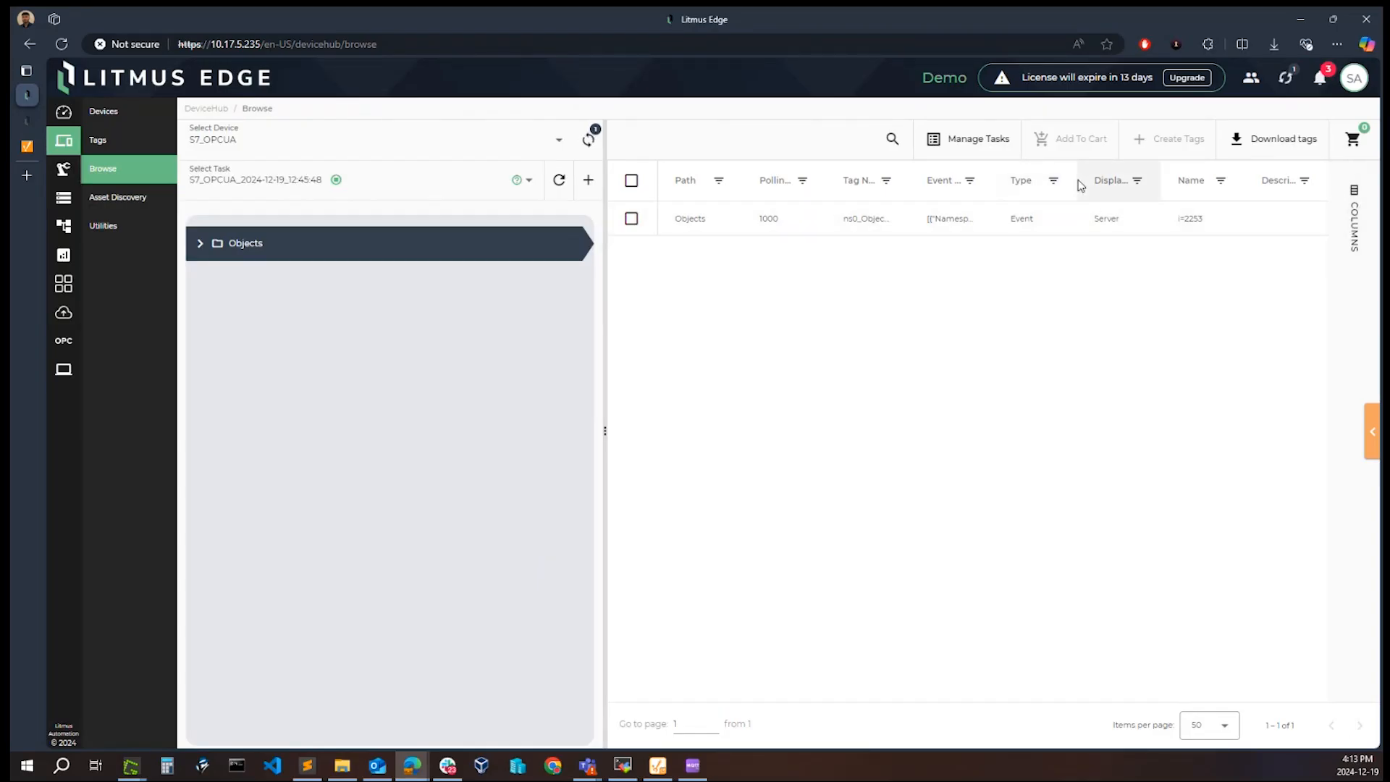
pyautogui.moveTo(1078, 186); pyautogui.dragTo(1119, 186)
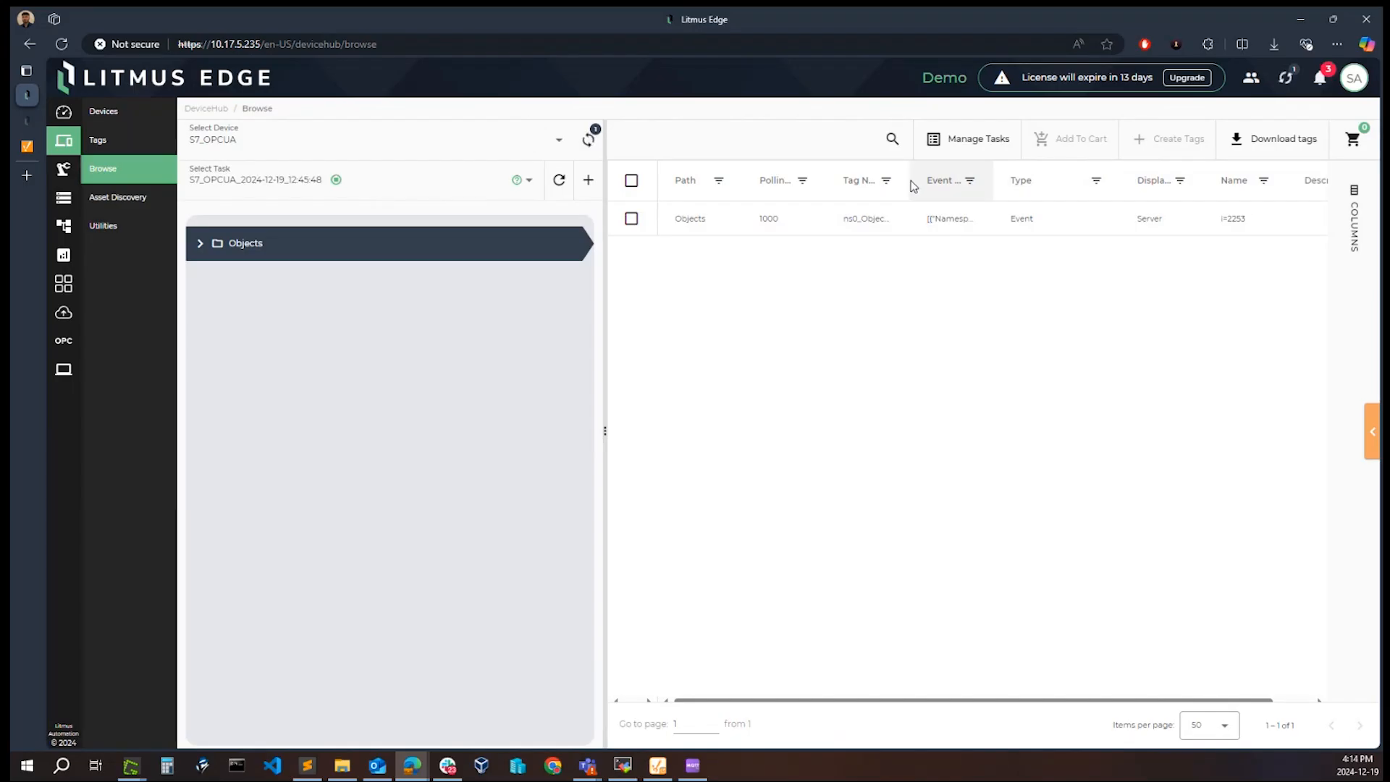
pyautogui.moveTo(914, 186); pyautogui.dragTo(1118, 183)
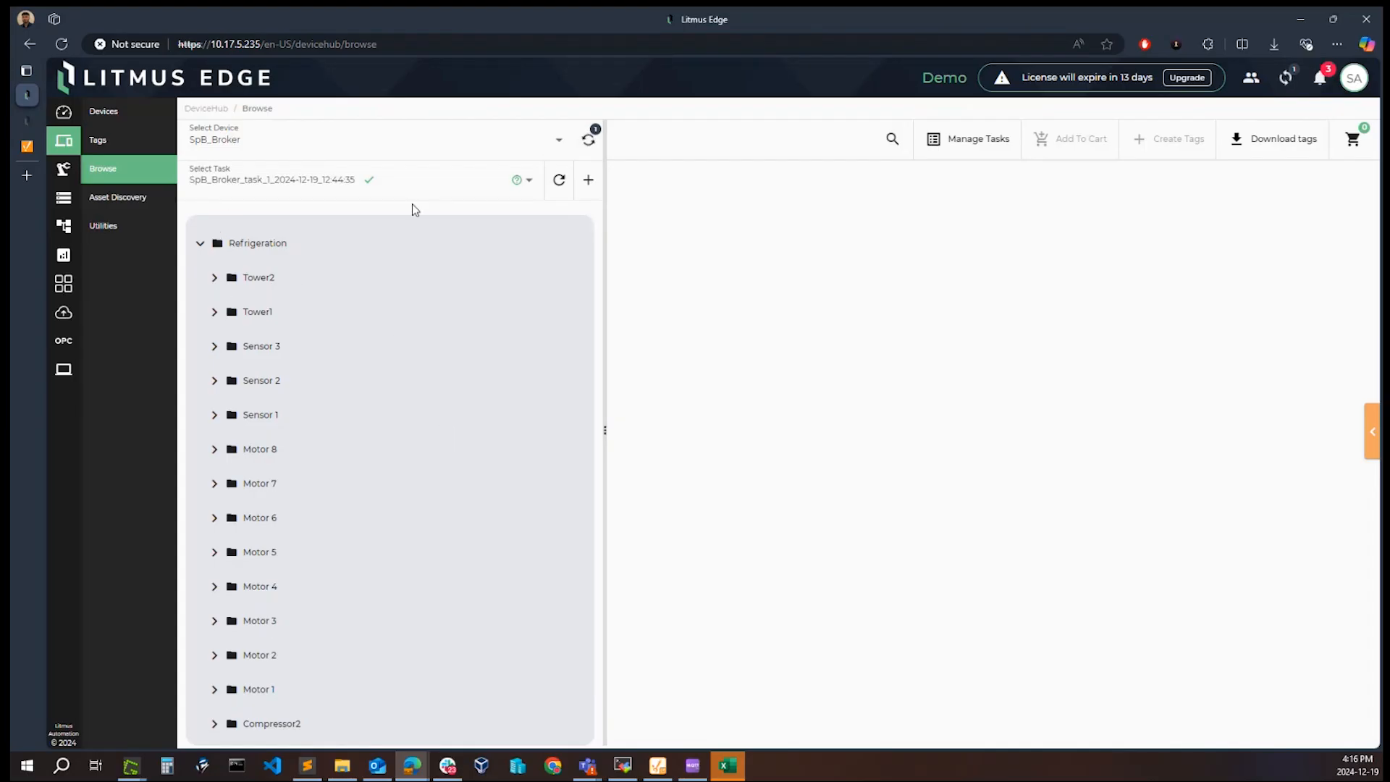
# Step: Download the tags of the SpB_Broker browse task as a CSV file to the Downloads folder
pyautogui.click(1262, 145)
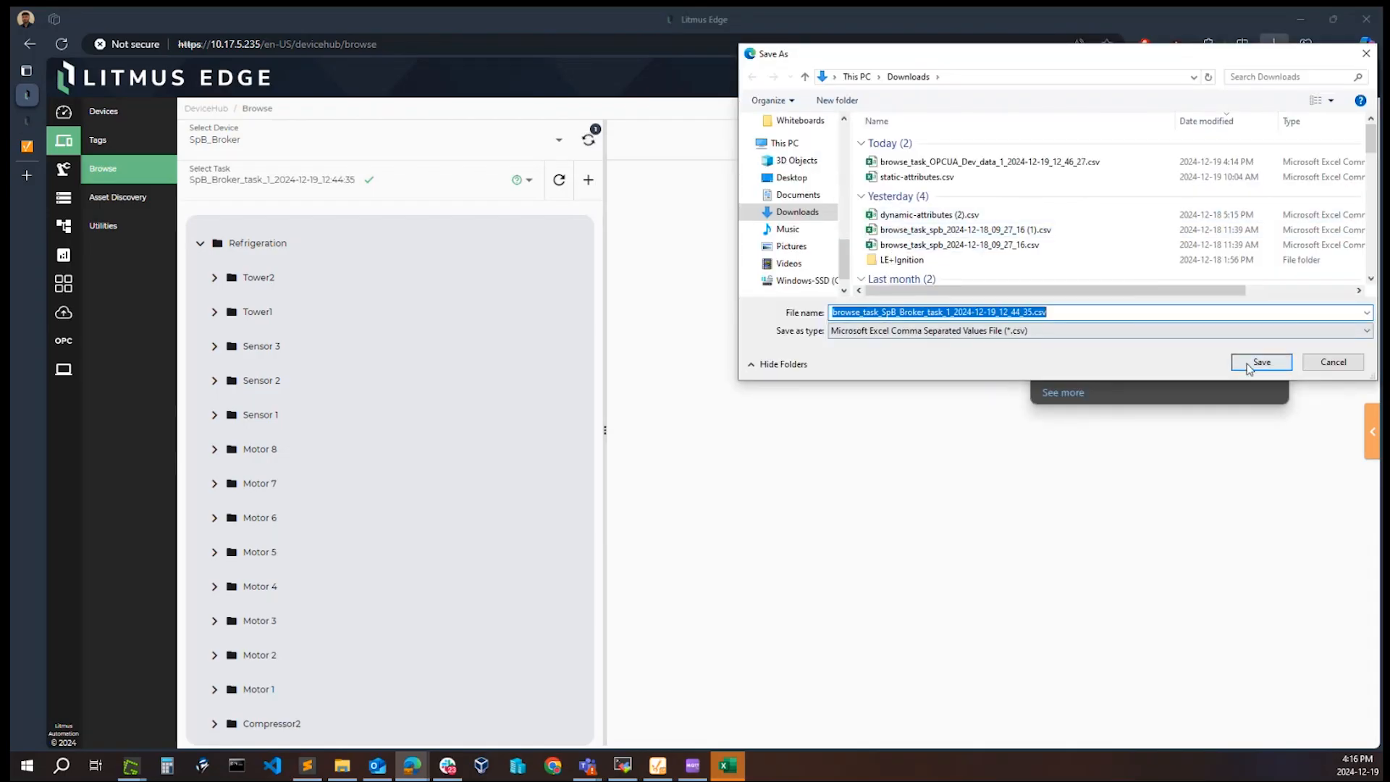
pyautogui.click(1248, 365)
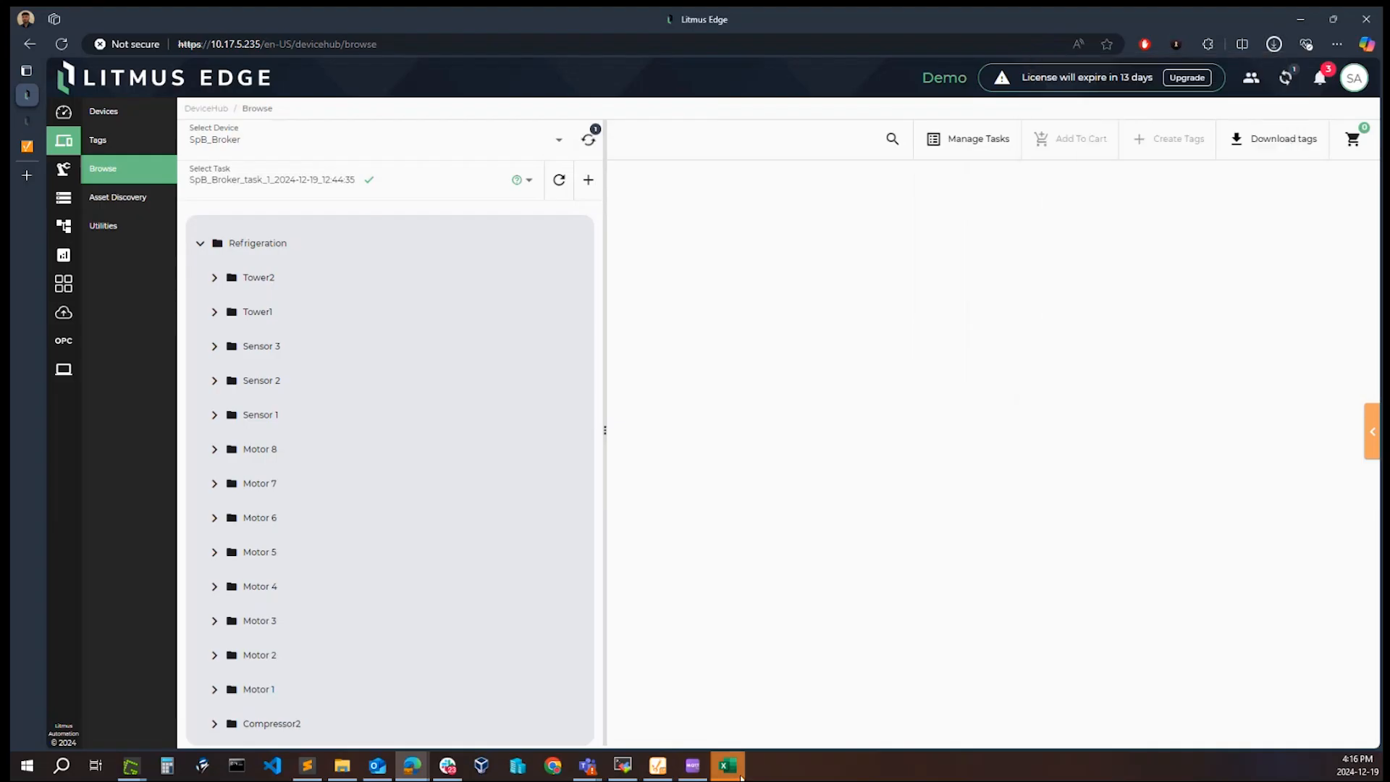
# Step: Switch to Excel and import browse_task_SpB_Broker_task_1_2024-12-19_12_44_35.csv from Downloads into the blank workbook, loading it as a table
pyautogui.click(742, 777)
pyautogui.click(1328, 190)
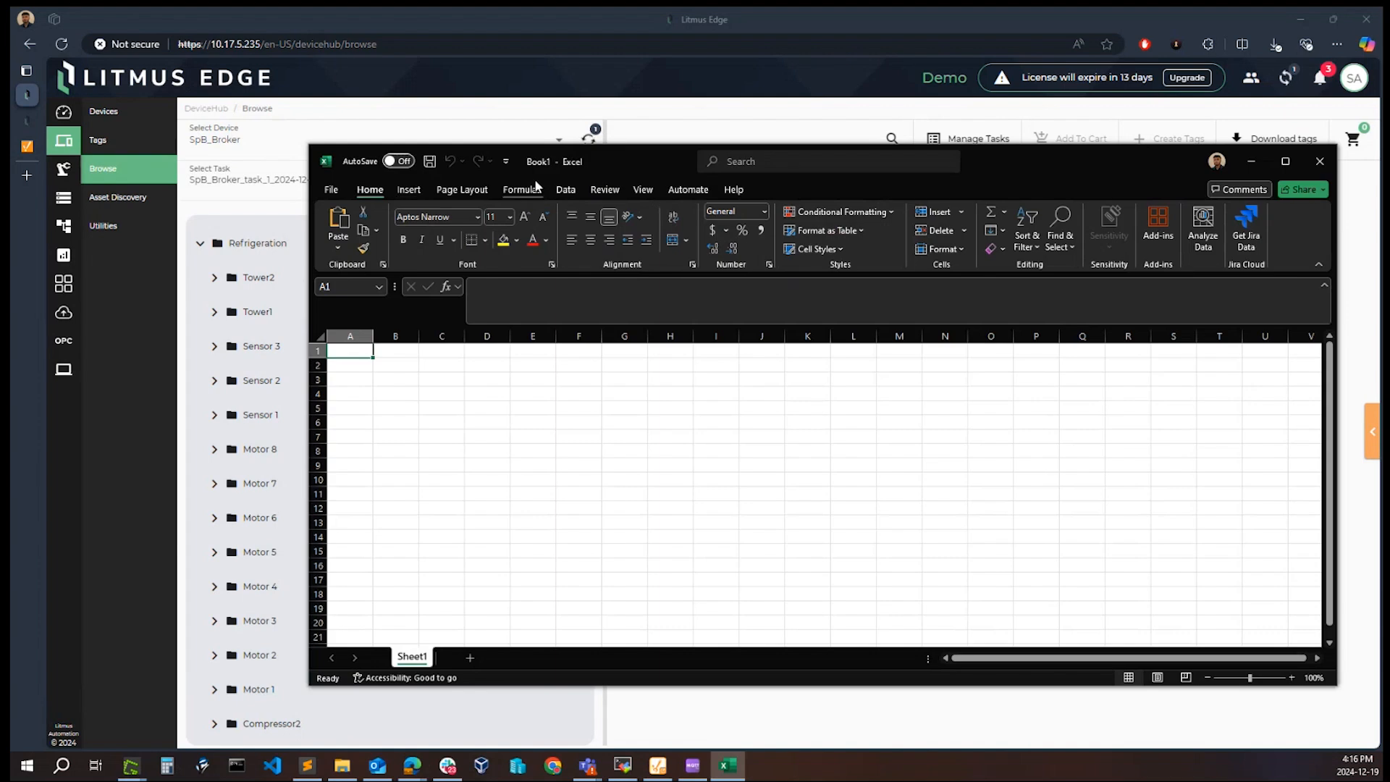
pyautogui.click(566, 190)
pyautogui.click(409, 213)
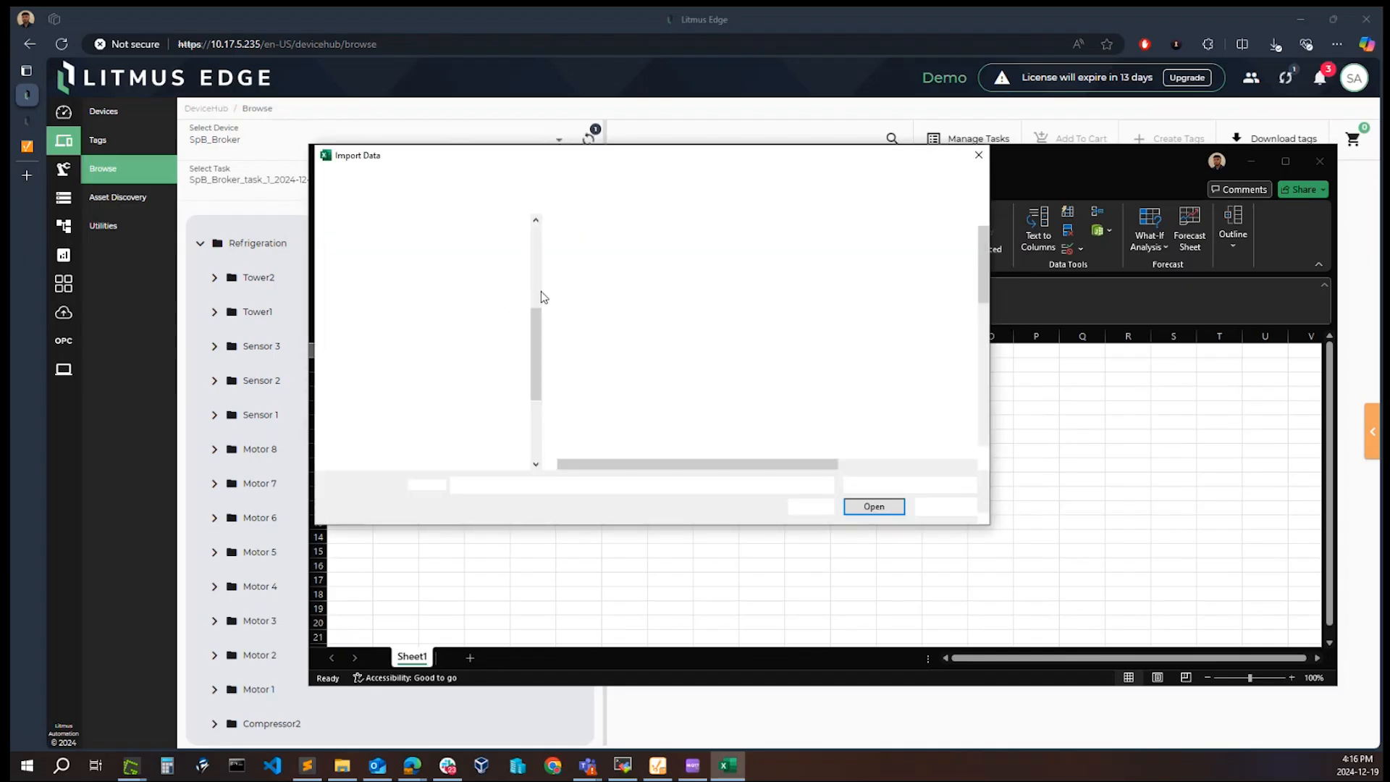
pyautogui.click(381, 388)
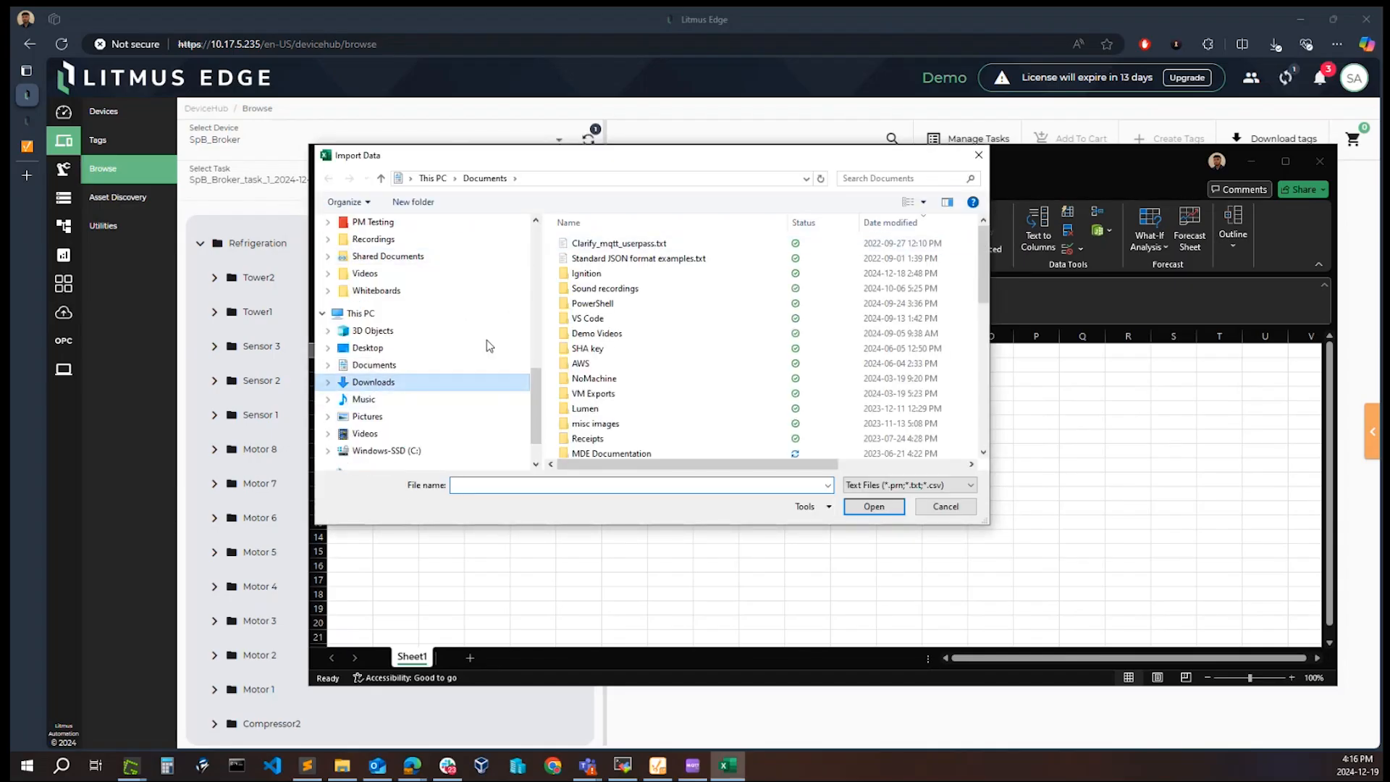
pyautogui.click(630, 265)
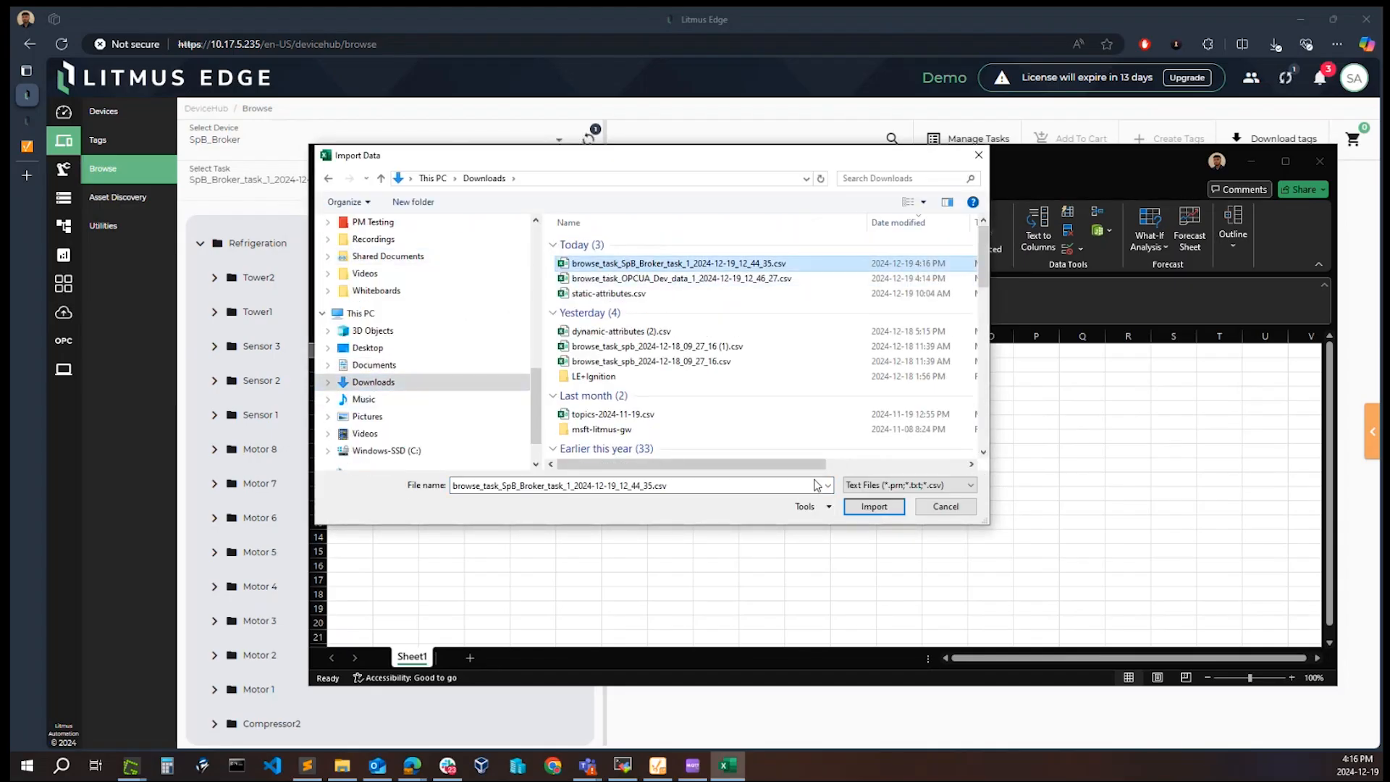
pyautogui.click(874, 506)
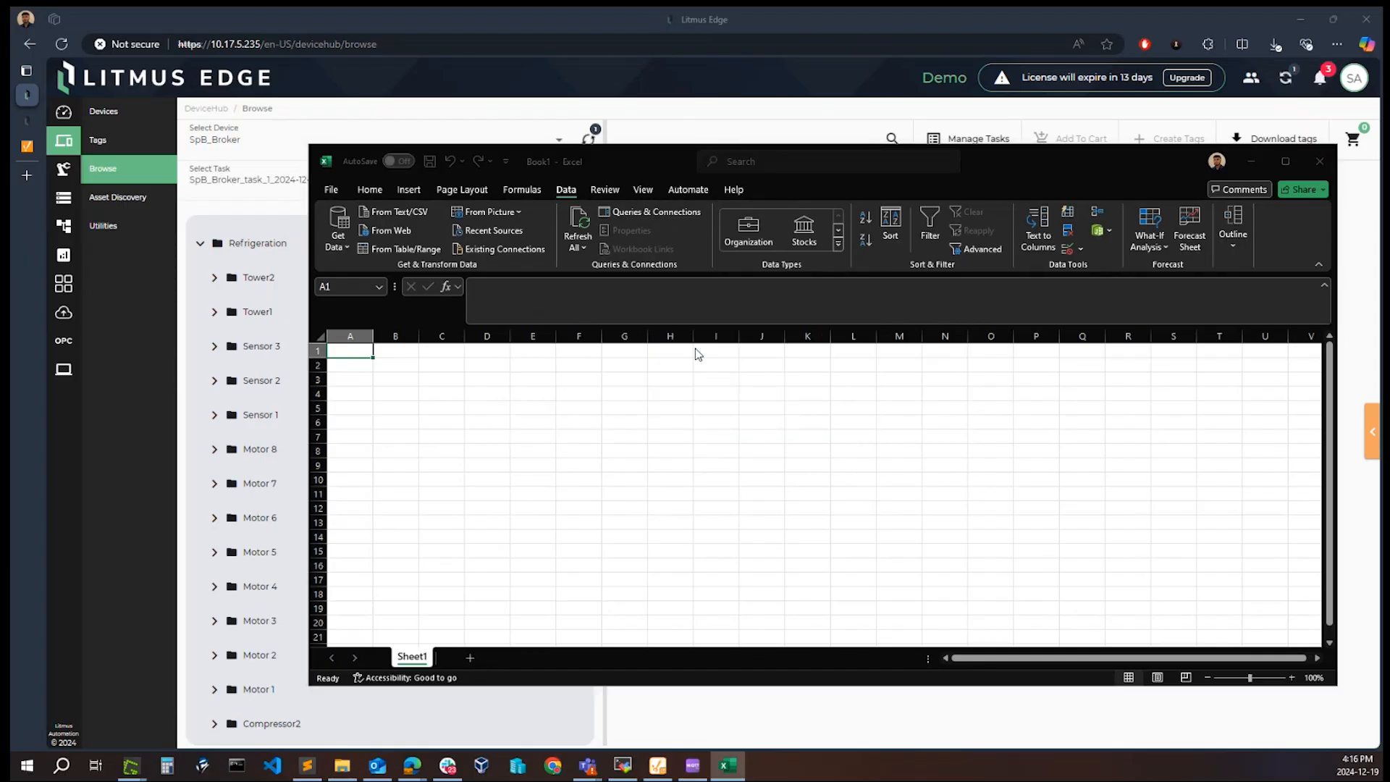
pyautogui.click(832, 583)
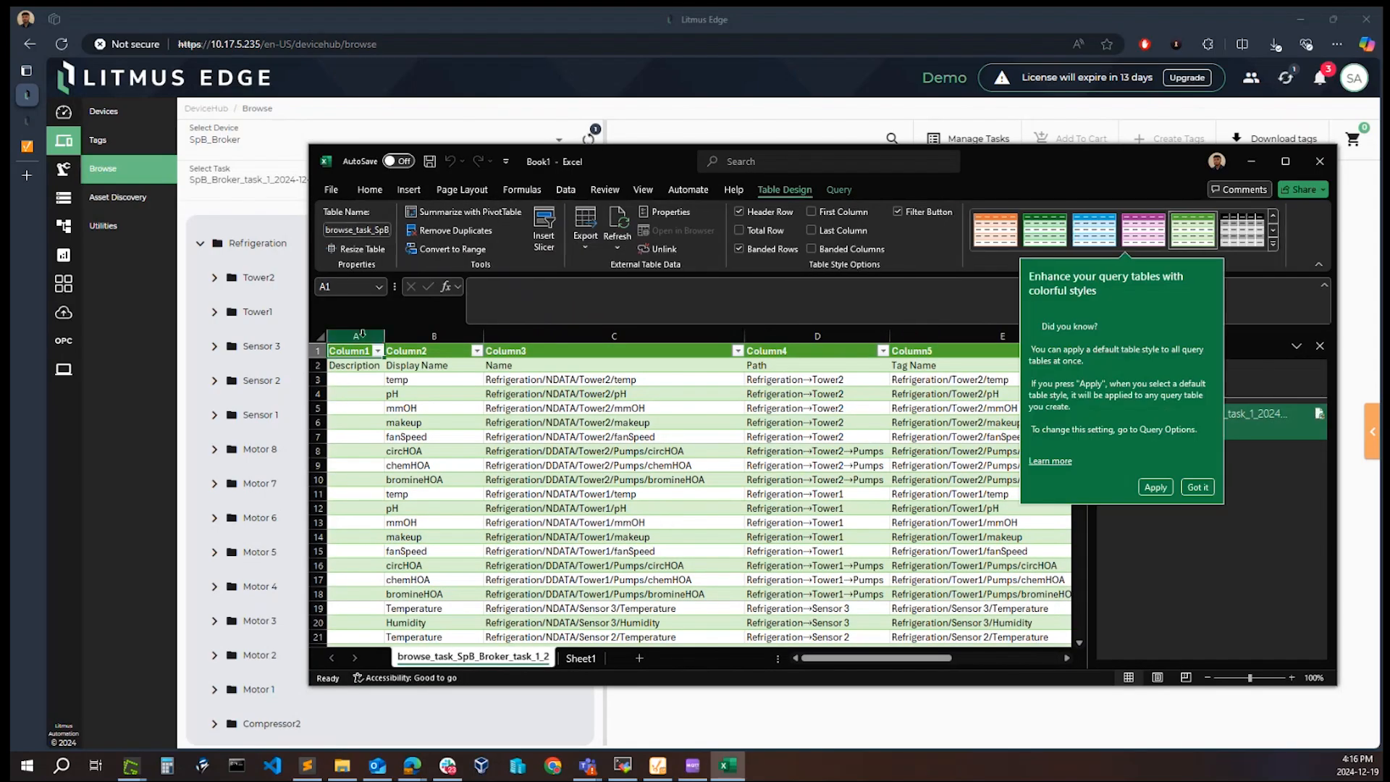
# Step: Maximize the workbook and review the imported tag rows, from Display Name and Path through to the metaData column
pyautogui.click(1286, 161)
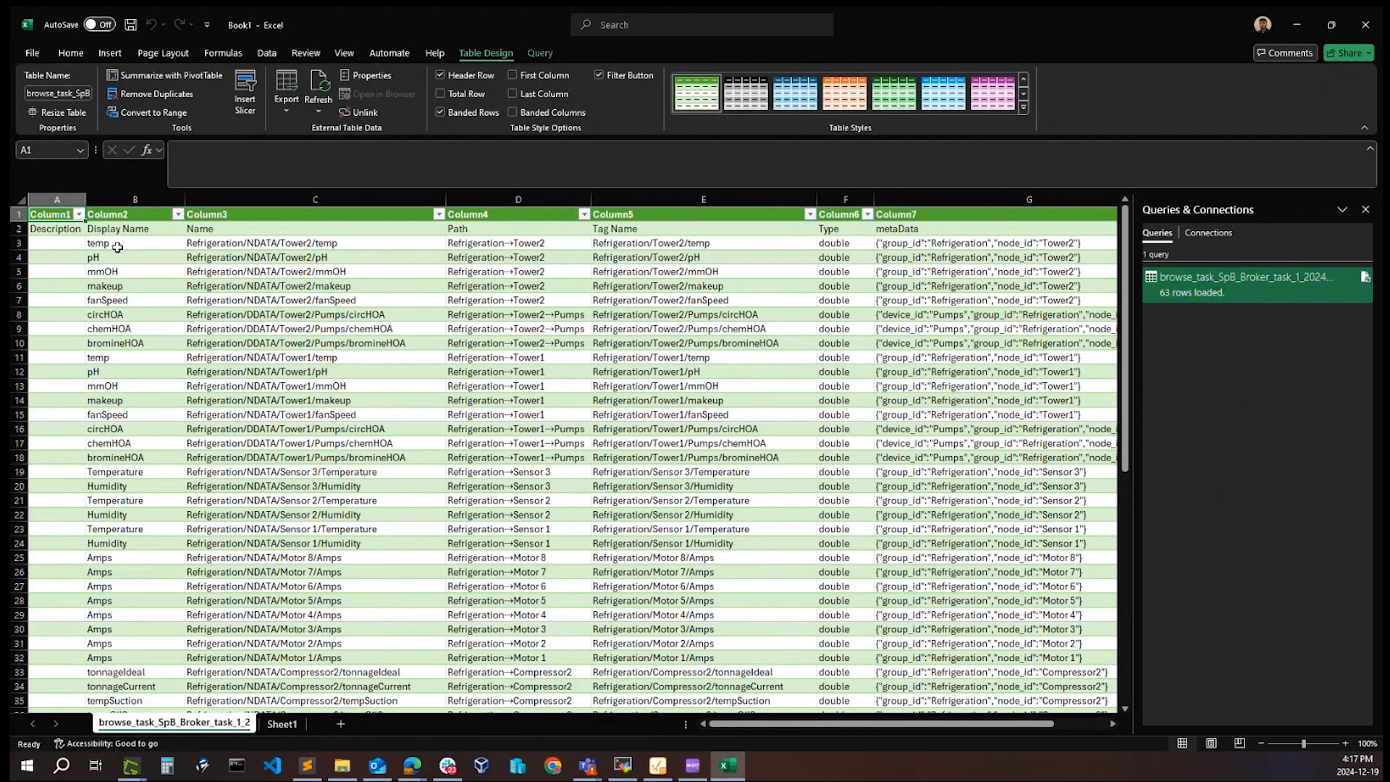
pyautogui.moveTo(801, 731); pyautogui.dragTo(796, 731)
pyautogui.click(475, 244)
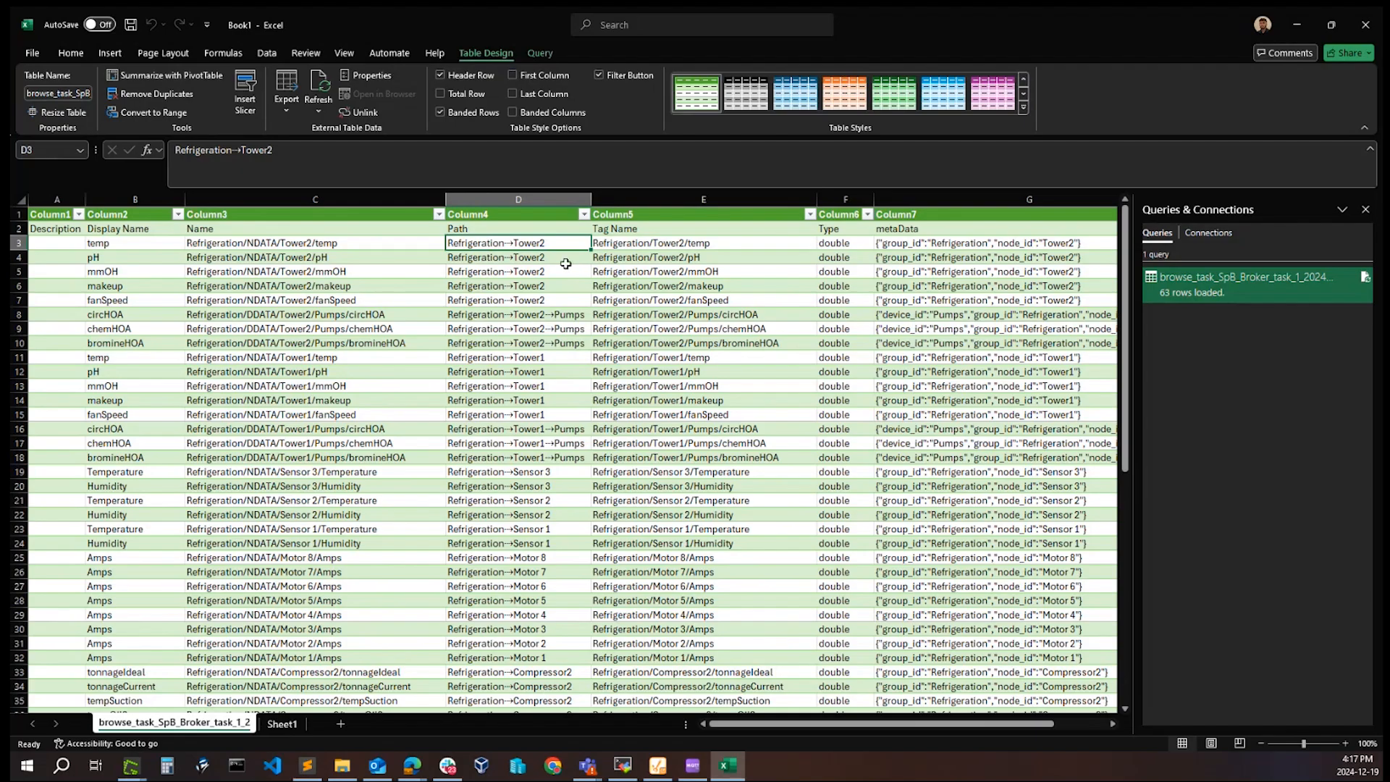
pyautogui.moveTo(855, 725); pyautogui.dragTo(927, 726)
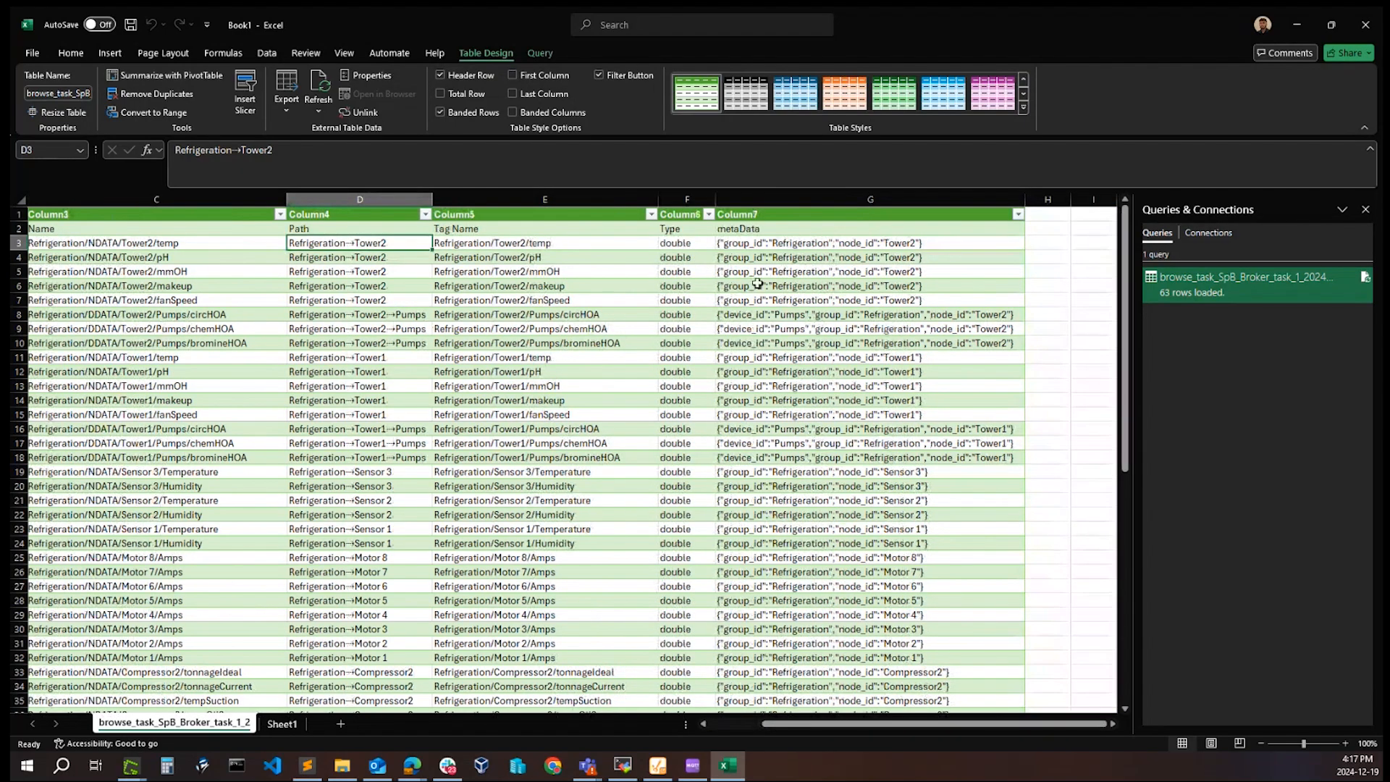
pyautogui.moveTo(819, 727); pyautogui.dragTo(761, 725)
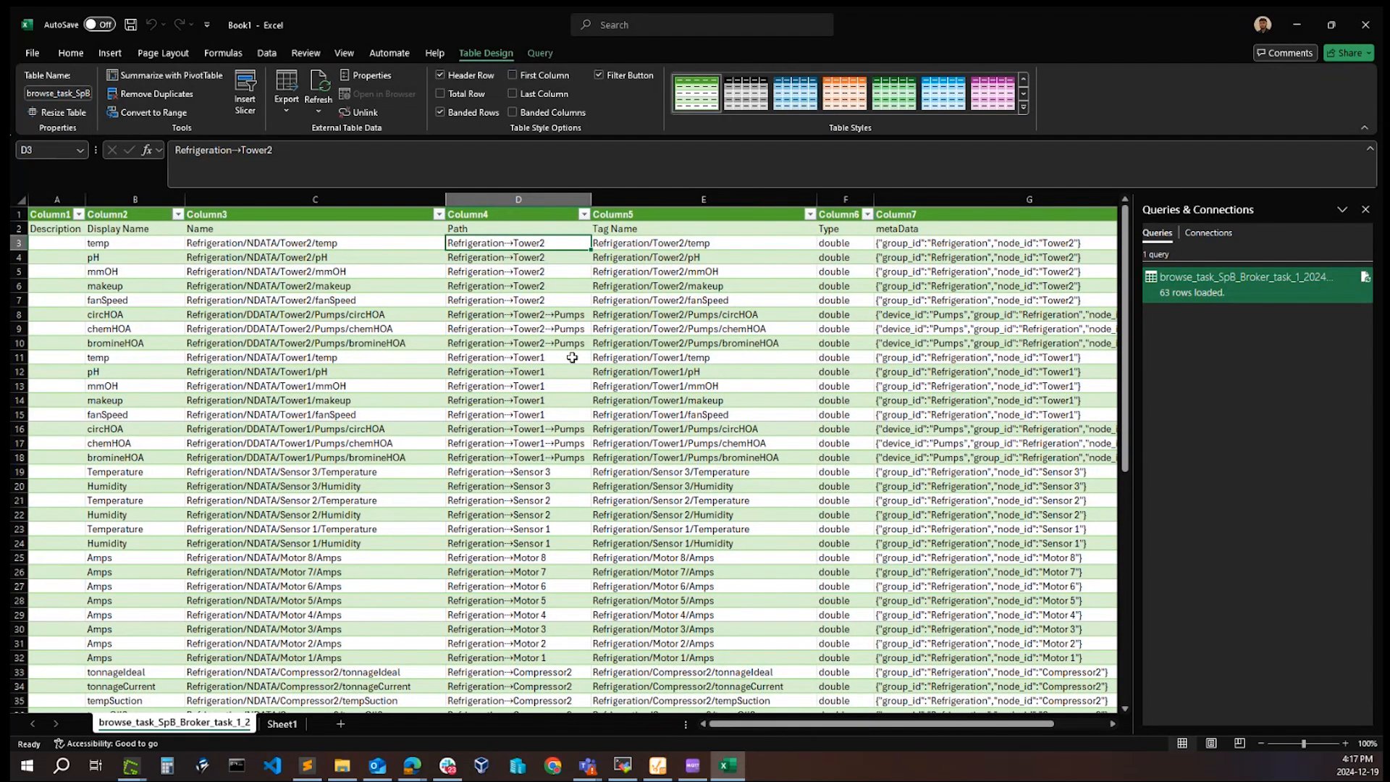
pyautogui.scroll(-4, 572, 357)
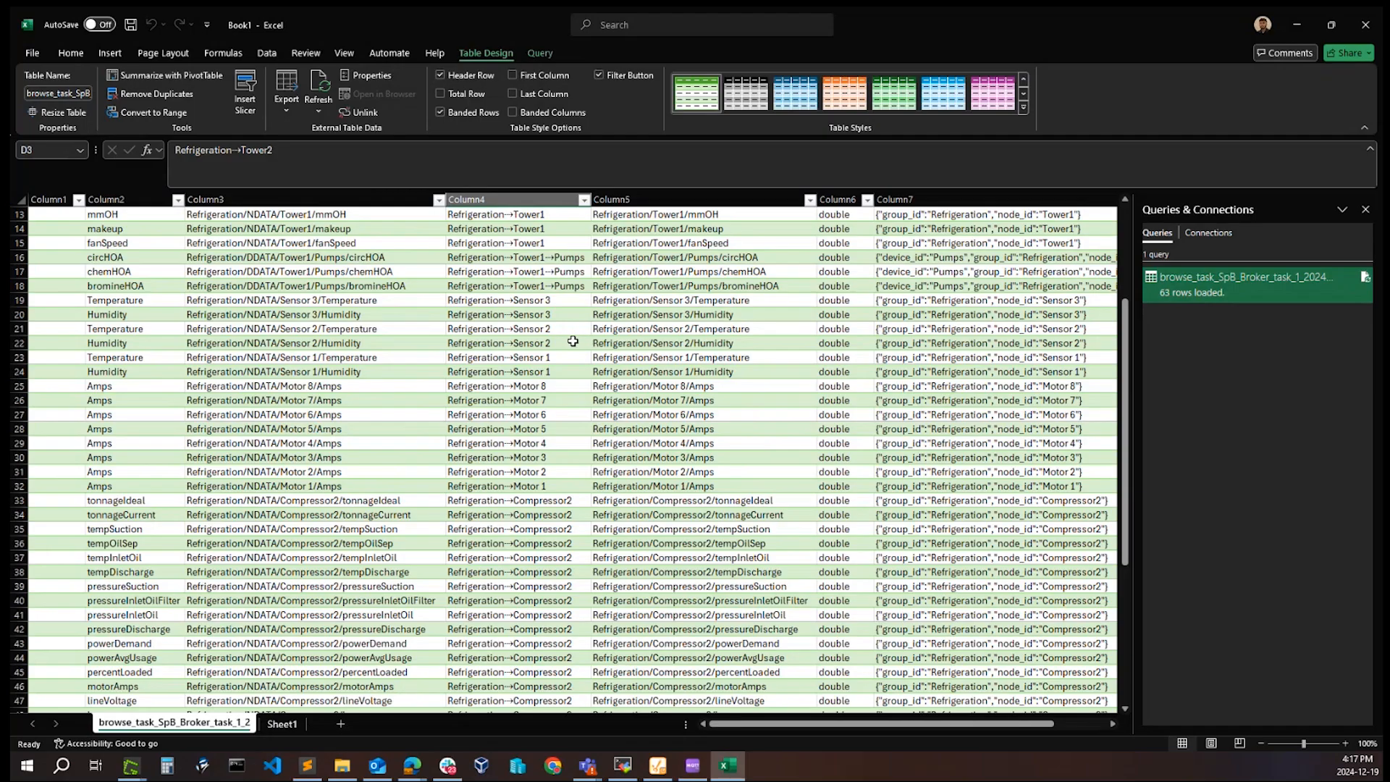
pyautogui.scroll(-6, 573, 341)
# Step: Switch back to Litmus Edge and review the status, item counts and disk size of all browse tasks in Manage Tasks
pyautogui.hotkey('alt', 'Tab')
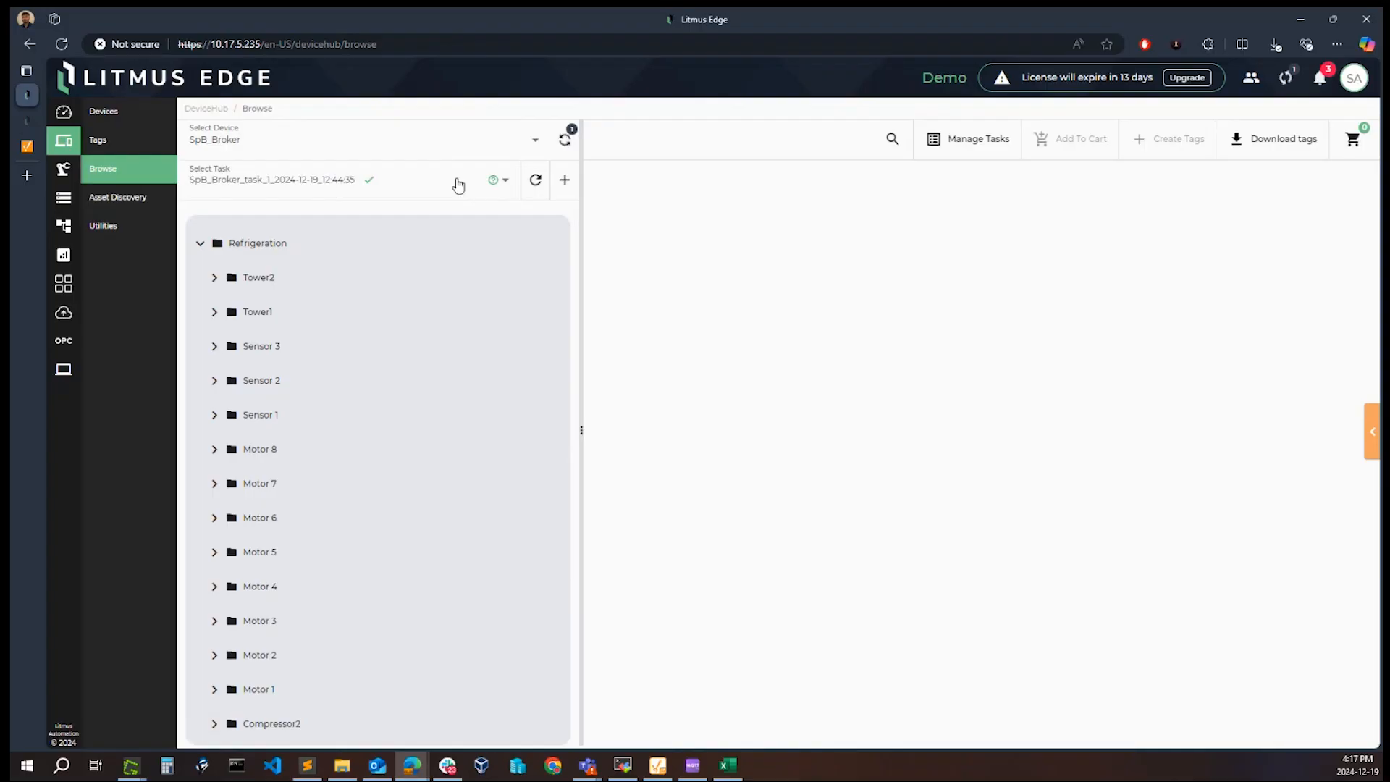
pyautogui.click(985, 141)
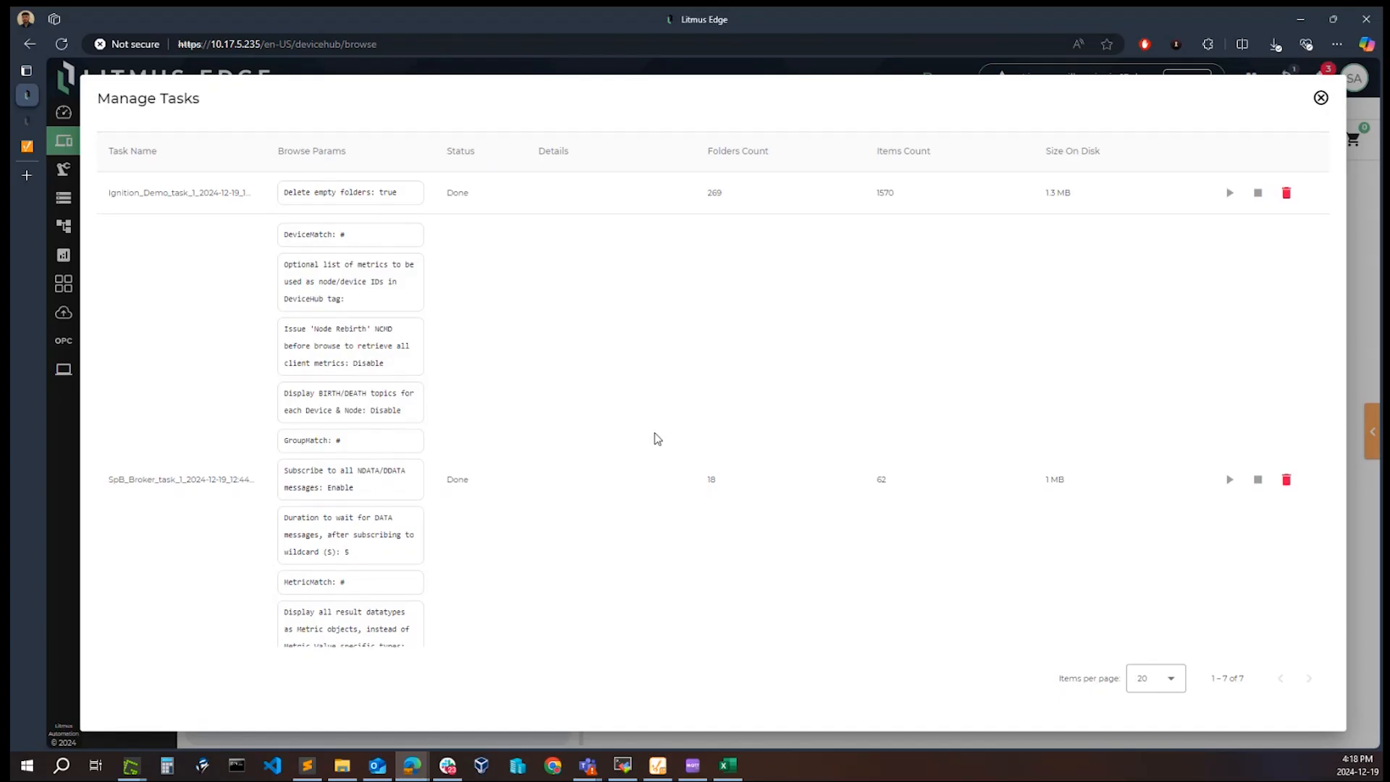
pyautogui.scroll(-6, 657, 439)
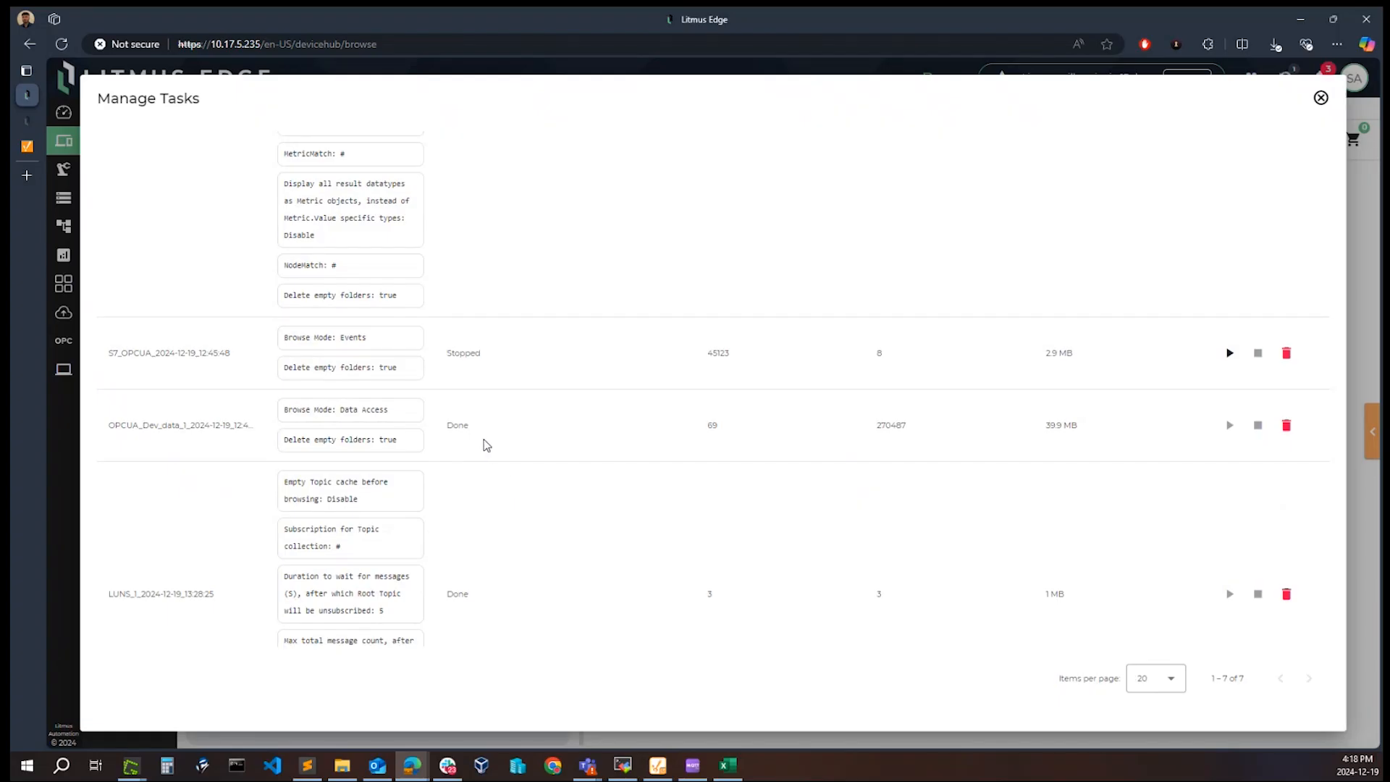
pyautogui.scroll(-6, 642, 443)
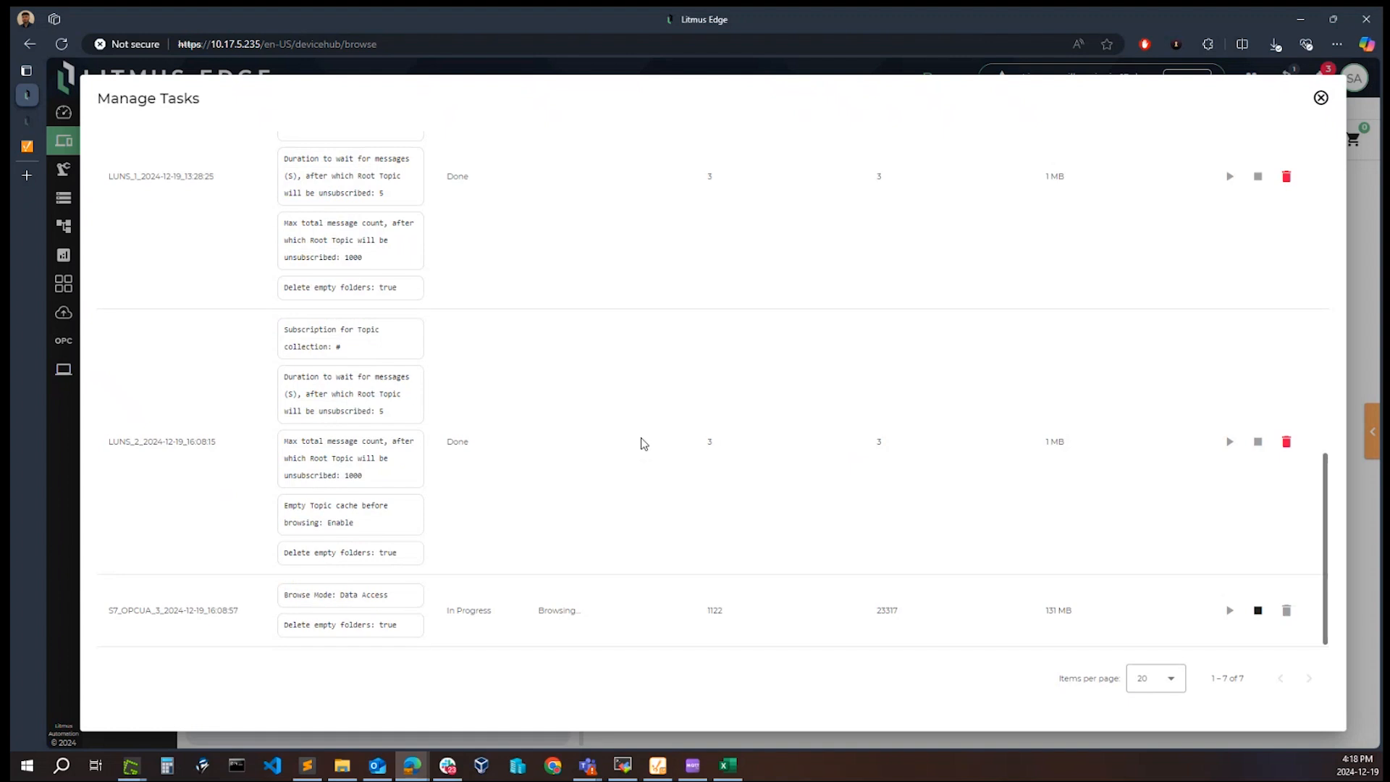
pyautogui.click(1321, 98)
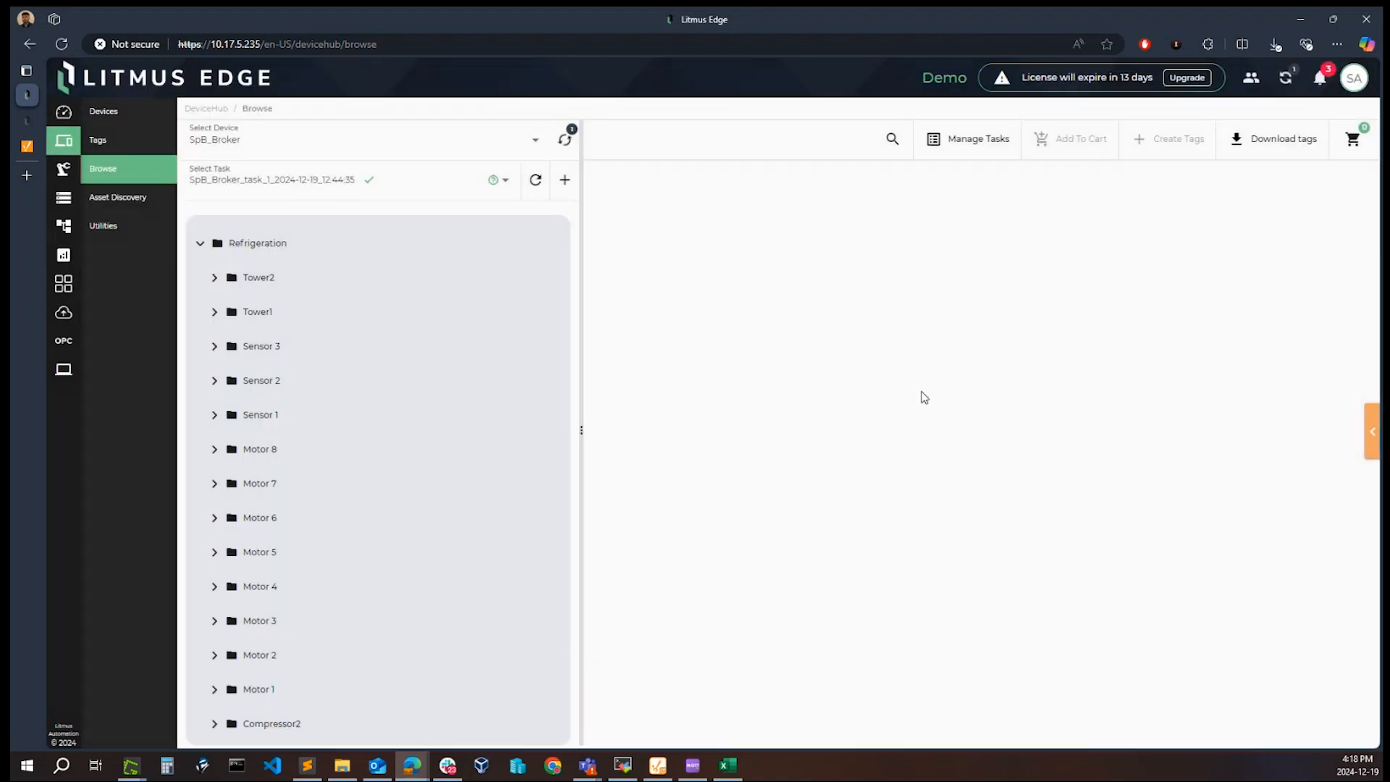
# Step: Review the browse task entries in the notifications and close the notifications list
pyautogui.click(1320, 77)
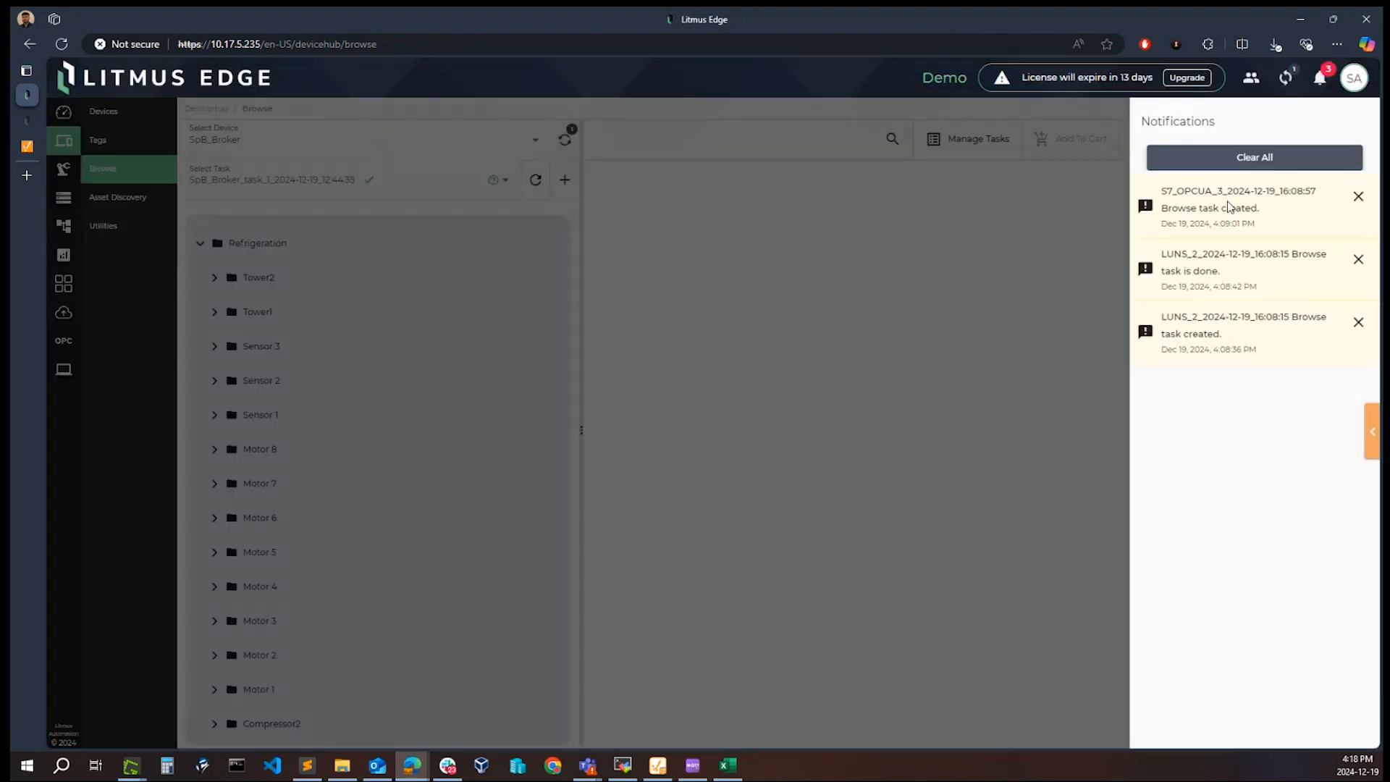
pyautogui.moveTo(1269, 213); pyautogui.dragTo(1155, 201)
pyautogui.click(679, 217)
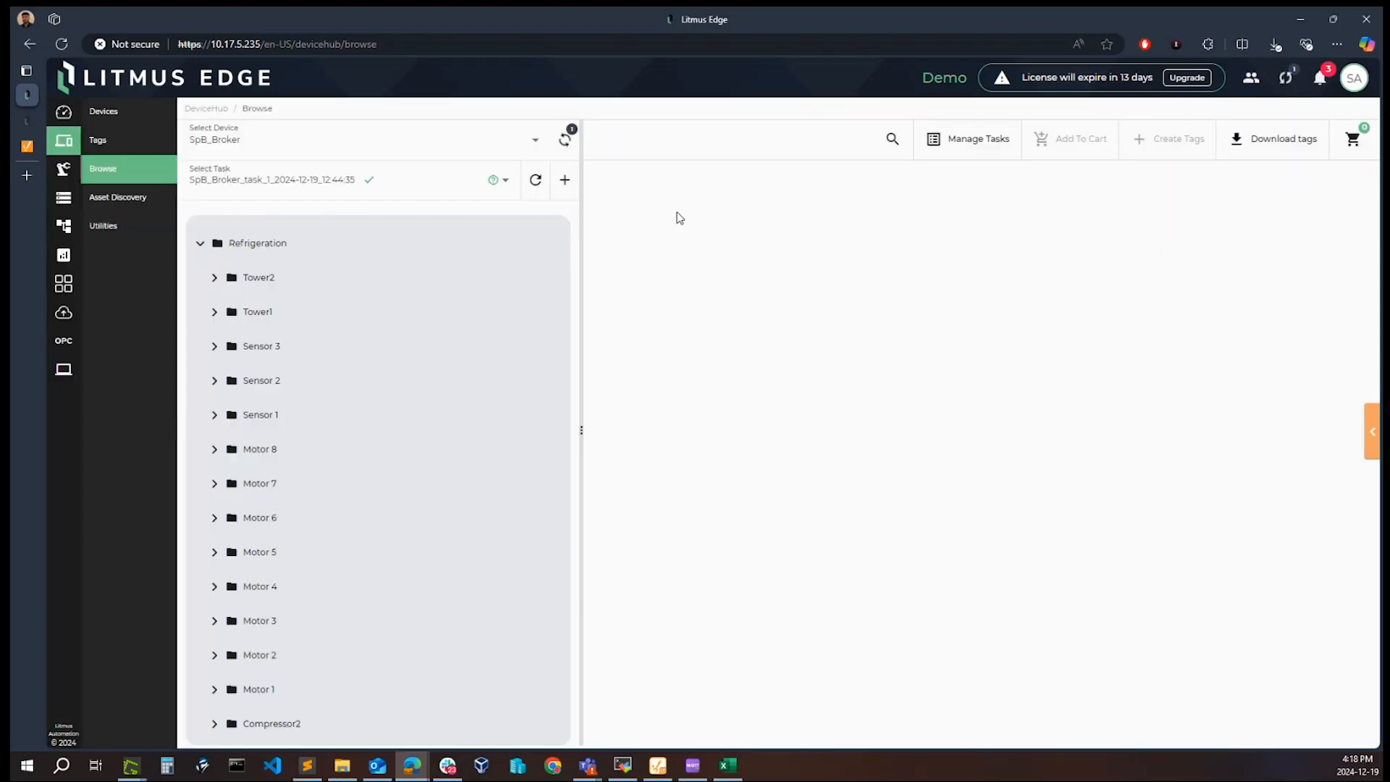
pyautogui.click(1323, 77)
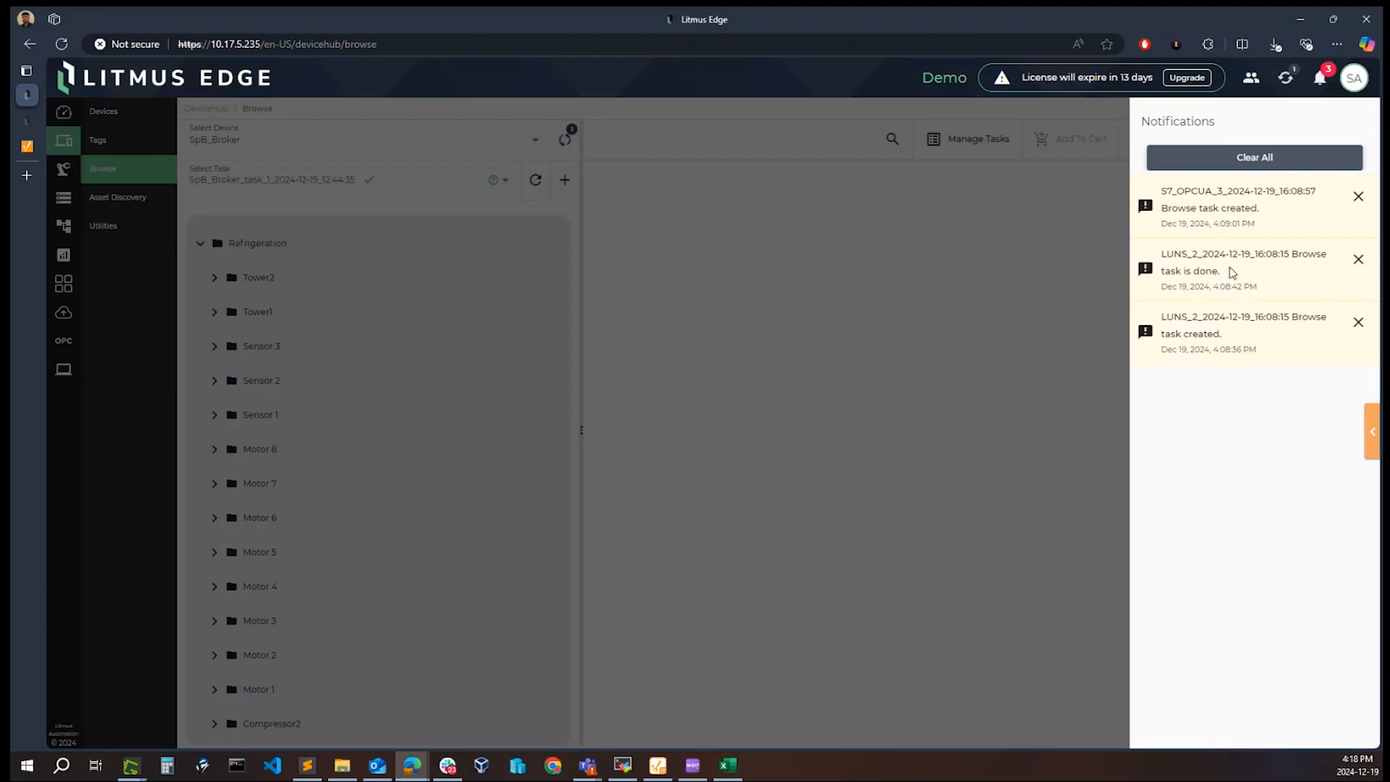
pyautogui.click(968, 300)
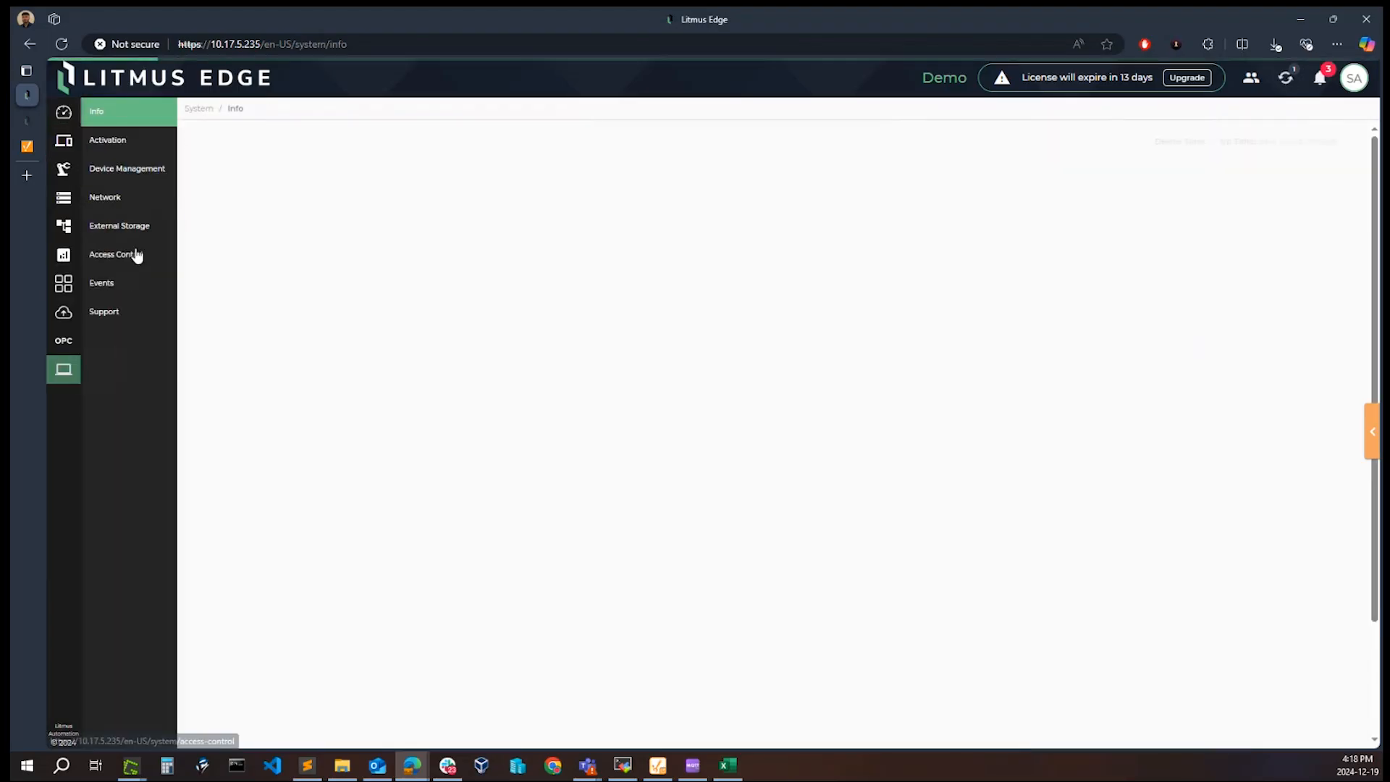
# Step: Open the system's live events and examine the browse task started and created entries
pyautogui.click(108, 283)
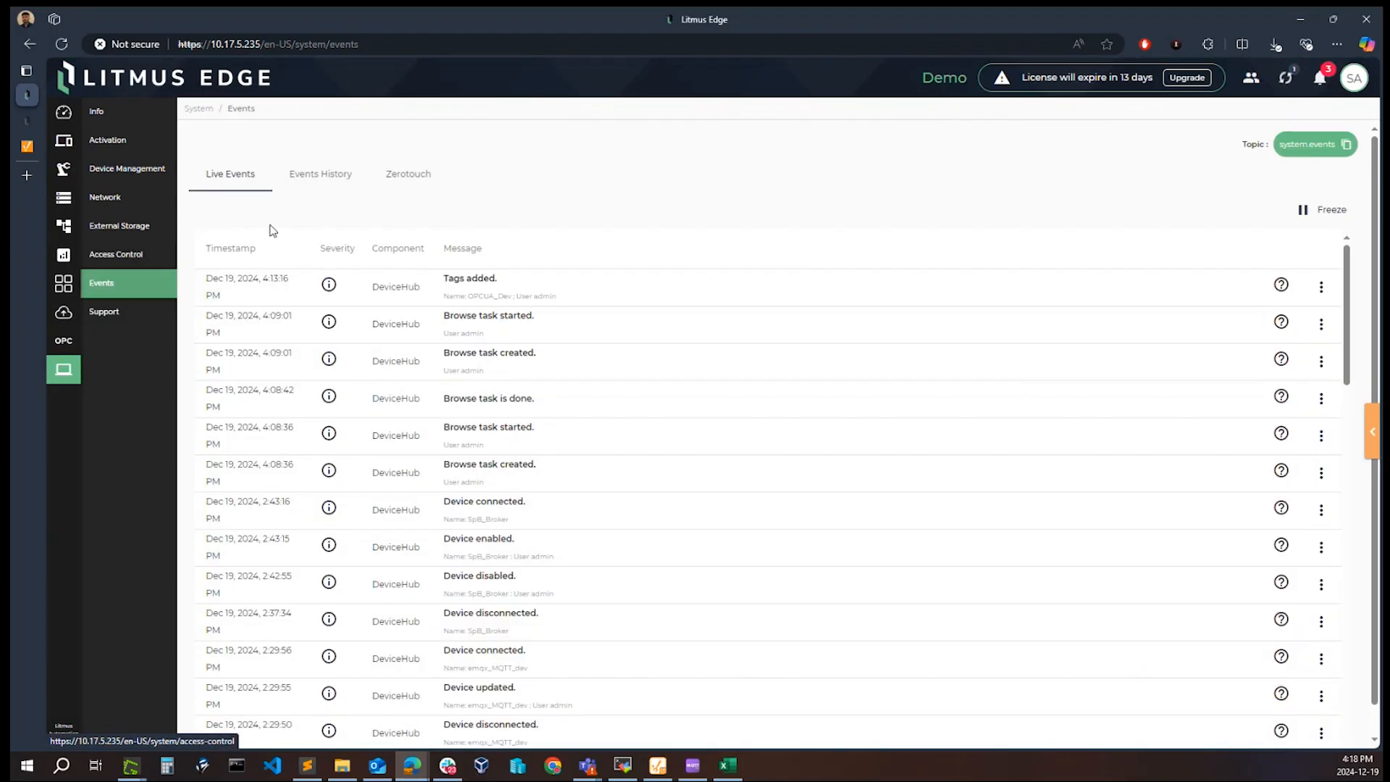
pyautogui.moveTo(545, 362); pyautogui.dragTo(209, 317)
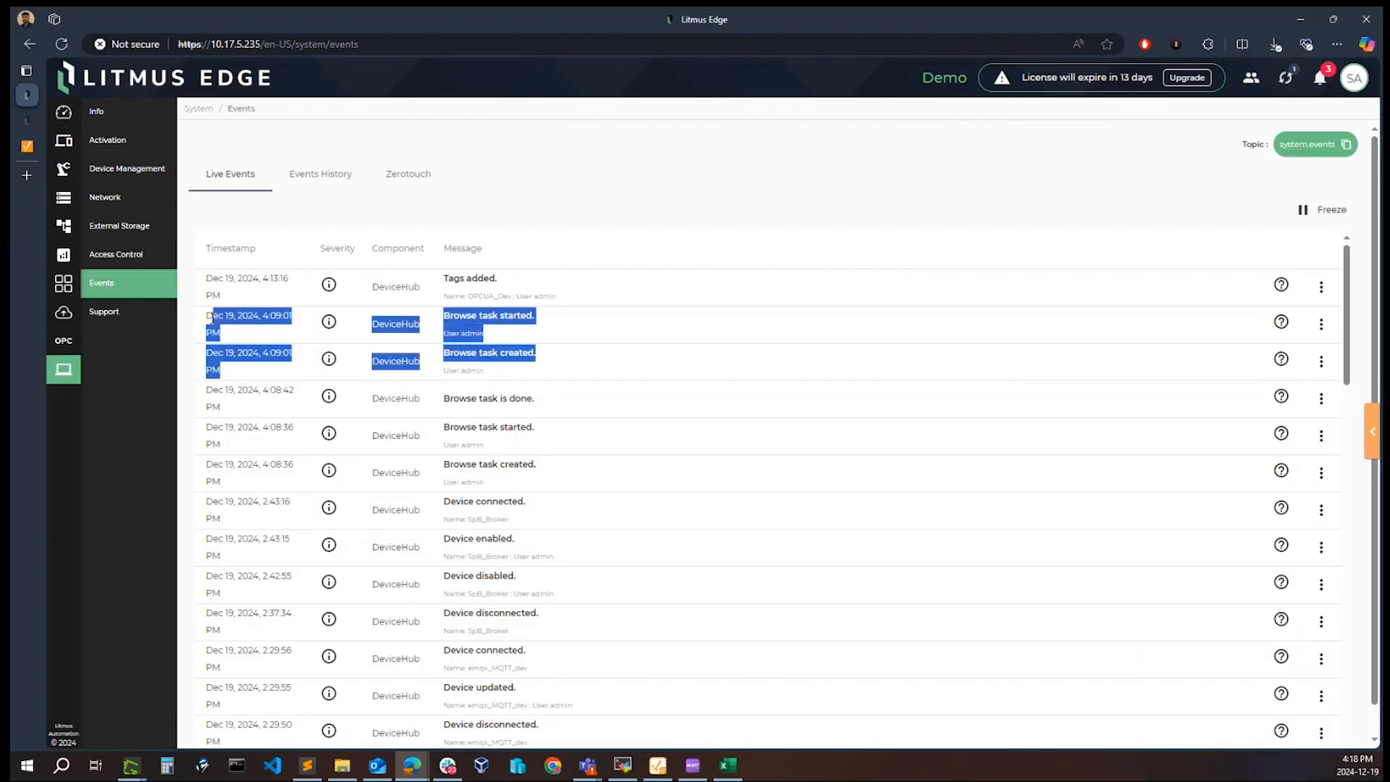
pyautogui.click(571, 193)
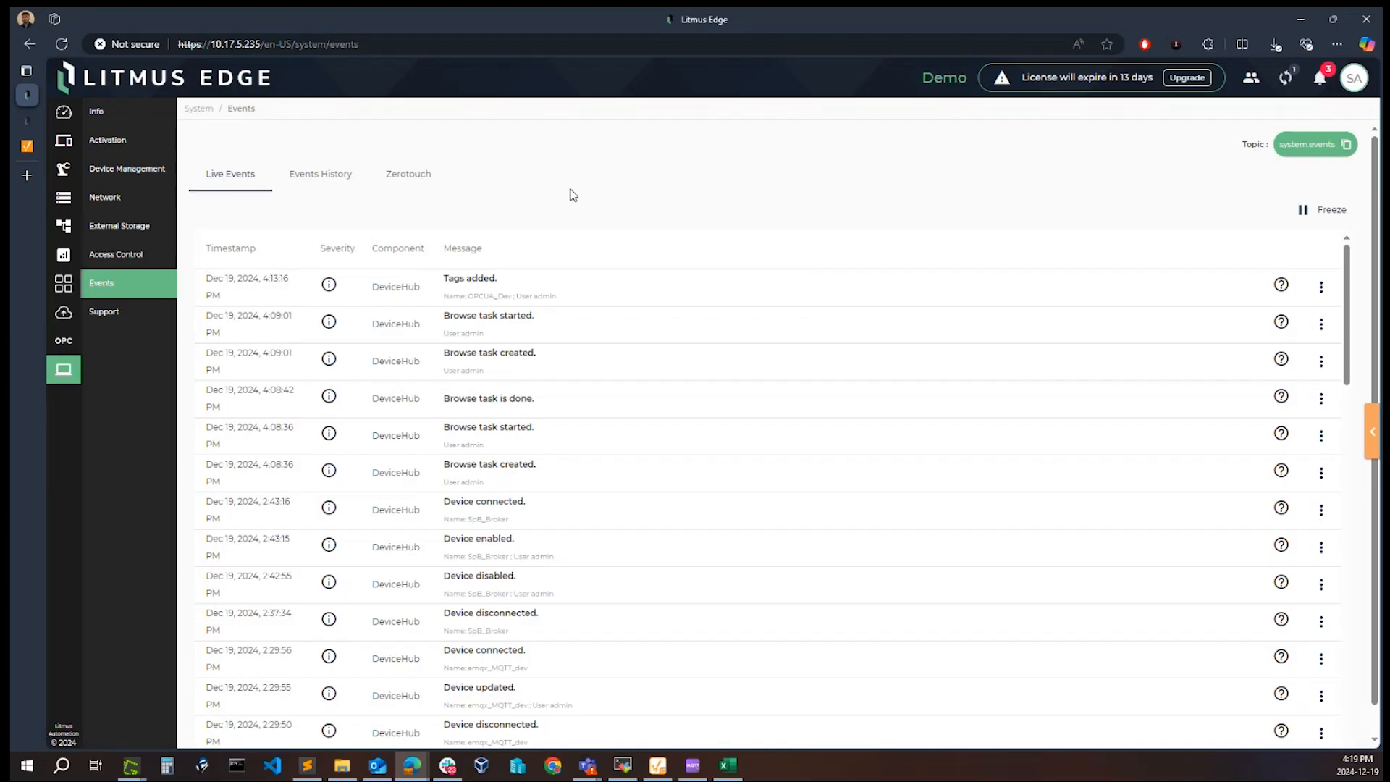